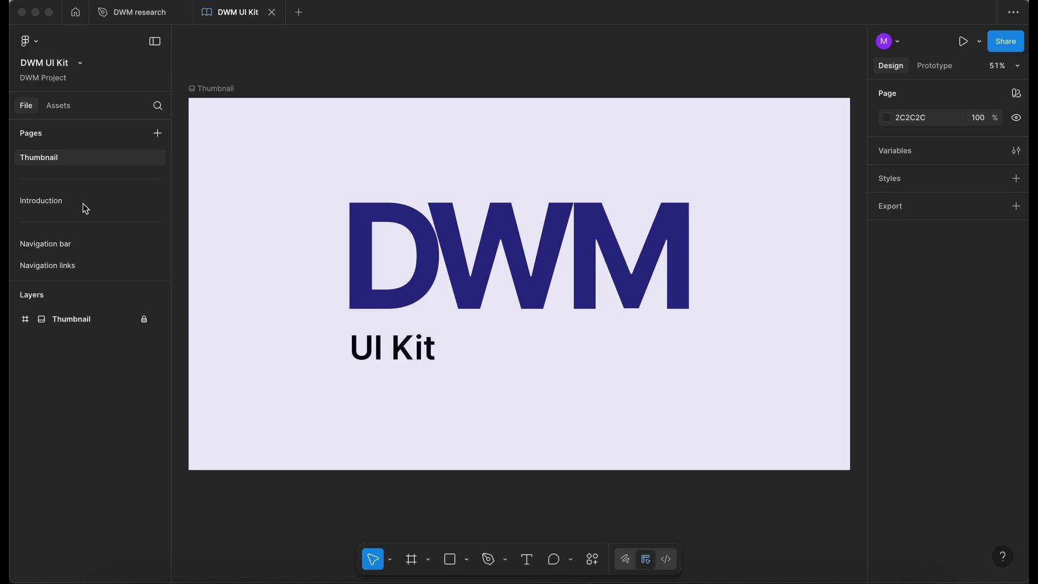
Add a page named Carousel below the Card page.
scroll(91, 254, down, 5)
scroll(93, 254, down, 2)
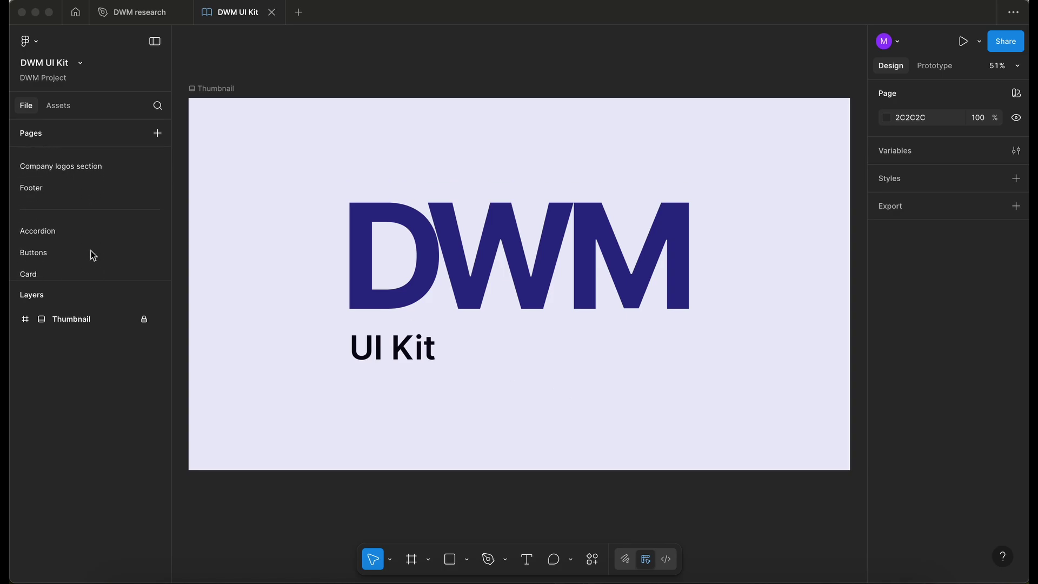
click(61, 248)
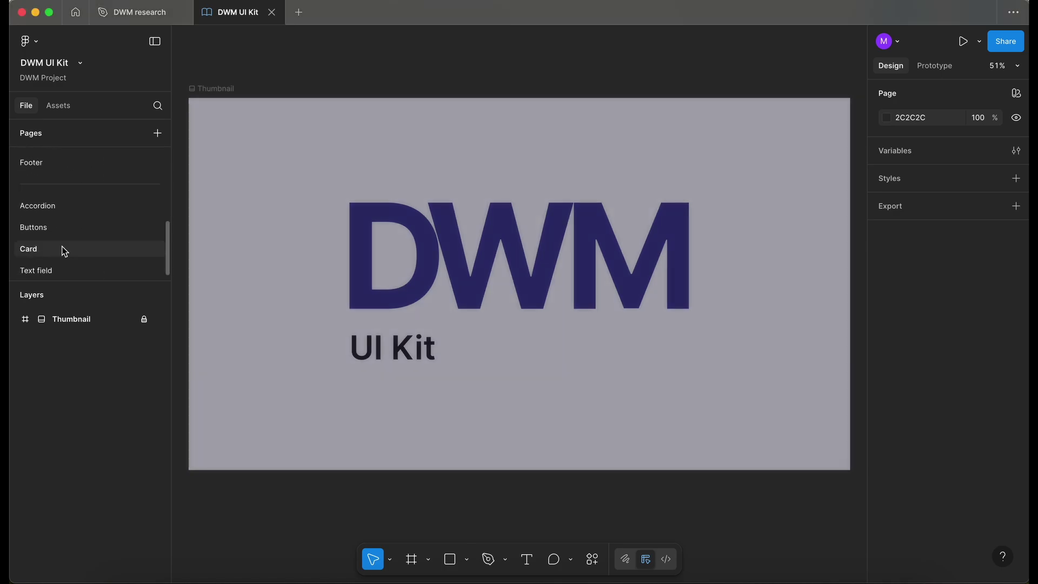
click(158, 137)
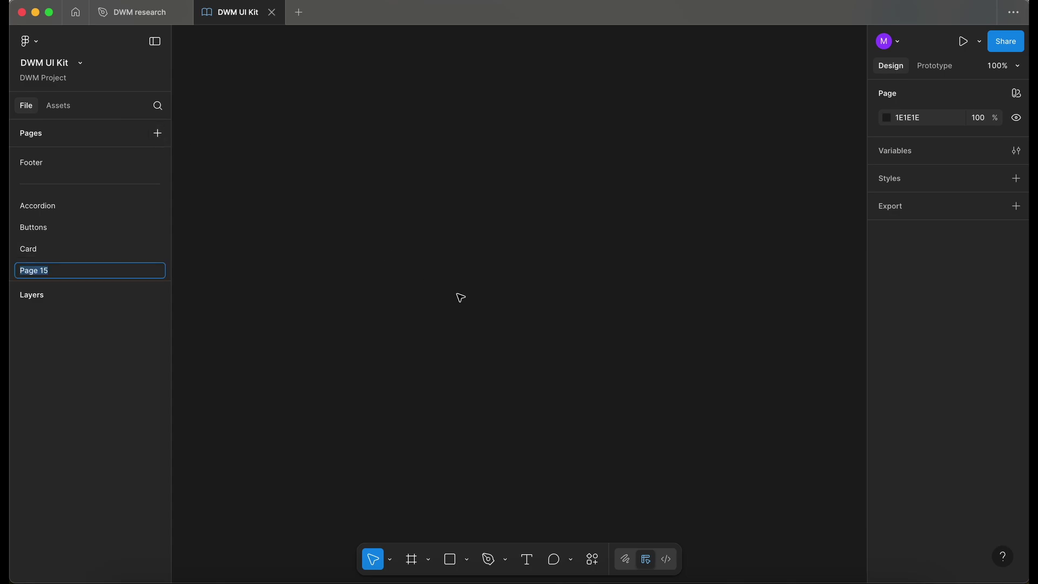
text(Carousel)
key(Return)
Copy the Navigation links documentation frame, lock the original, and paste the copy onto the Carousel page.
scroll(69, 241, up, 3)
scroll(69, 241, up, 2)
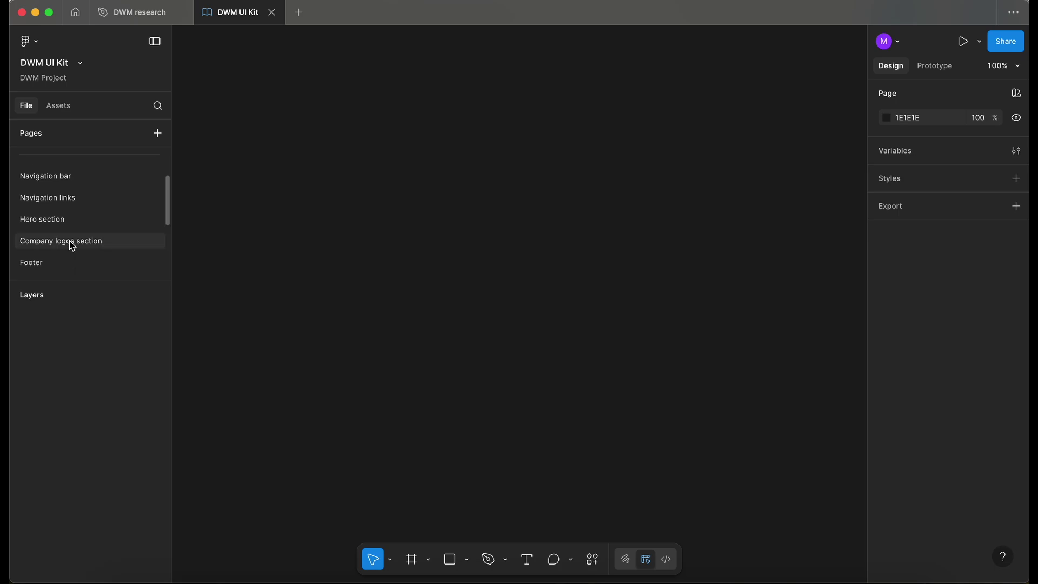
click(71, 198)
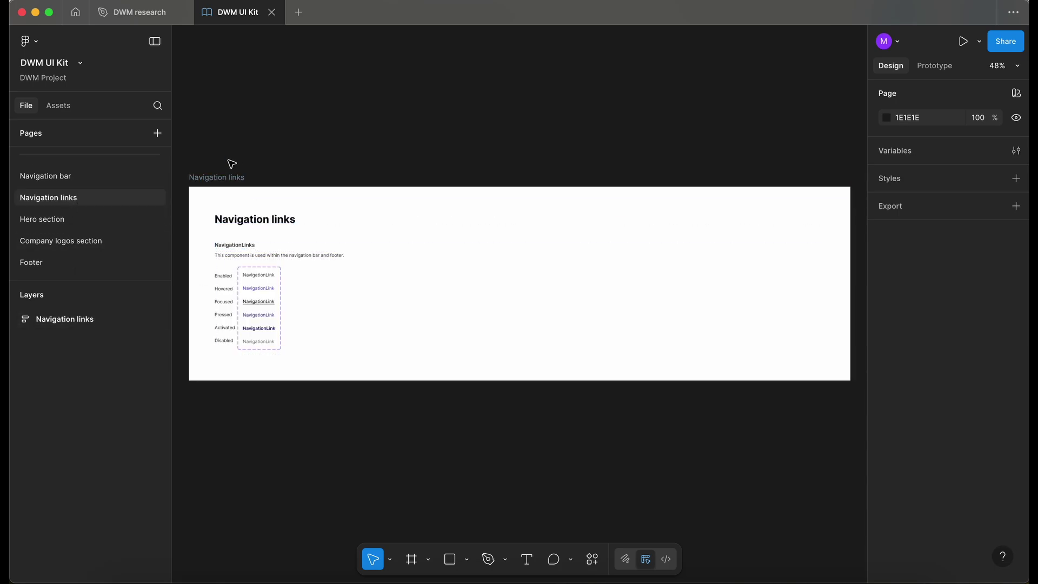
click(232, 179)
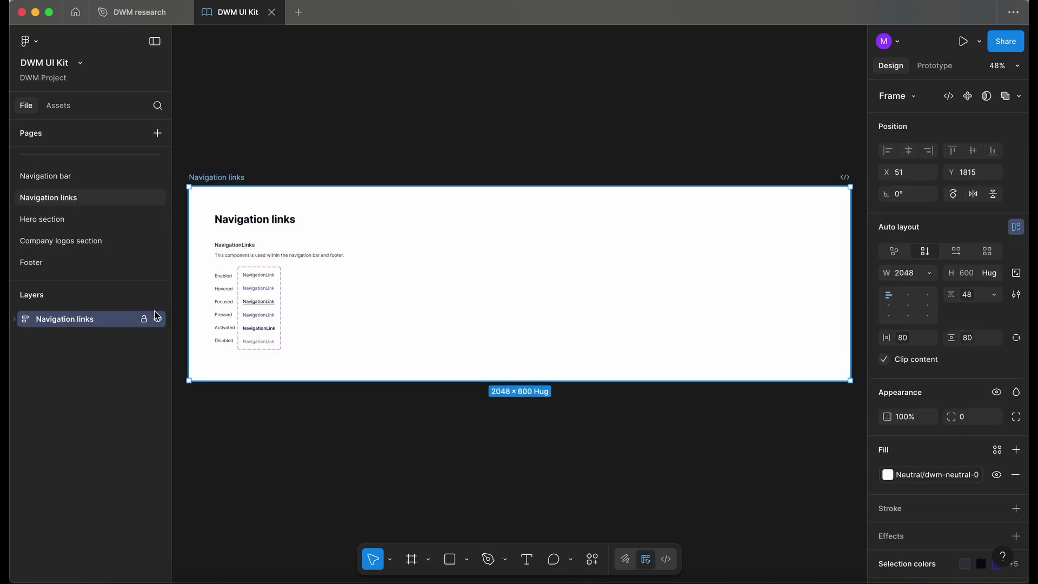
click(144, 320)
scroll(67, 200, down, 3)
click(61, 251)
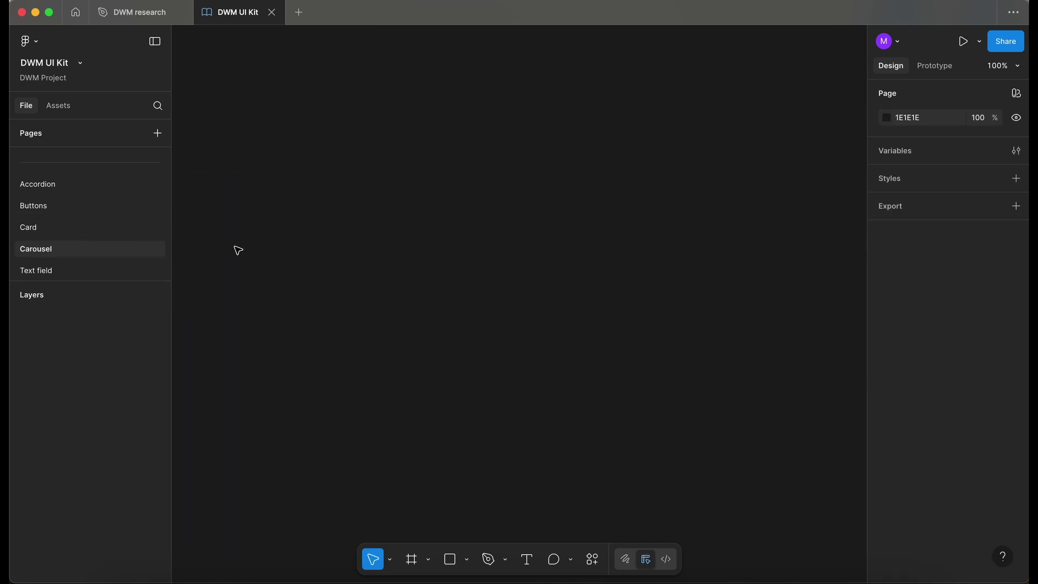
key(super+v)
Delete the NavigationLink variants from the pasted frame and retitle the frame and its two headings Carousel.
scroll(313, 235, up, 2)
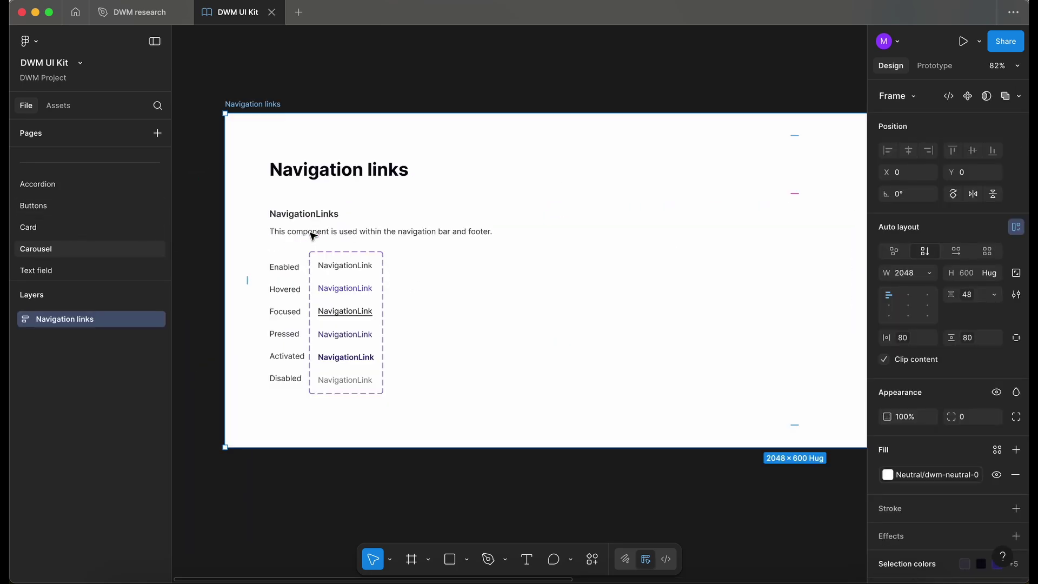
click(382, 304)
Replace the description with "A carousel displays content in a horizontal, scrollable format—ideal for showcasing images, cards, or featured items.".
click(335, 234)
double_click(334, 232)
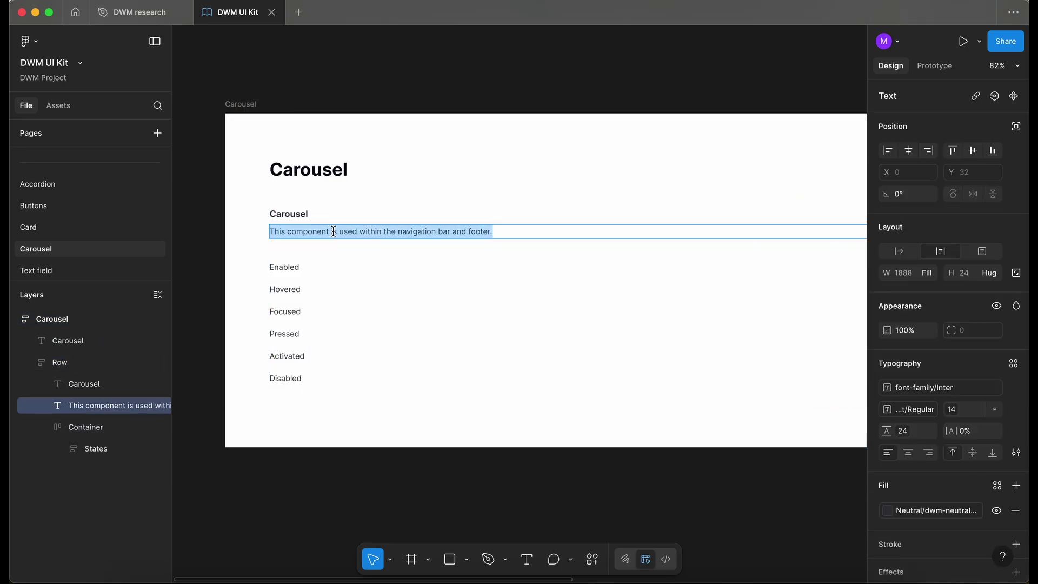
text(A carousel displays content in a horizontal, scrollable format—ideal for showcasing images, cards, or featured items.)
click(308, 479)
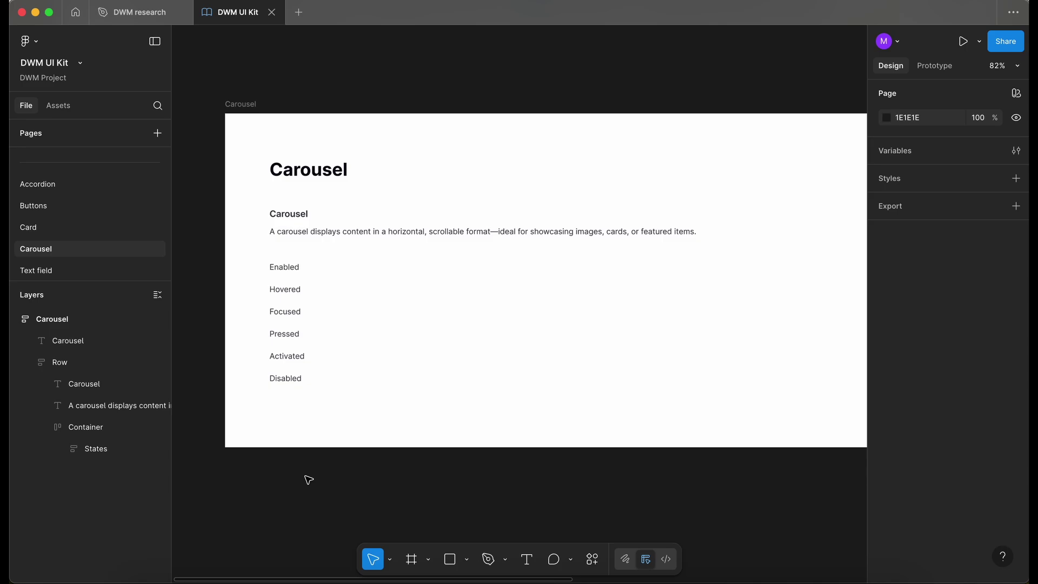
scroll(272, 454, down, 2)
scroll(271, 454, right, 2)
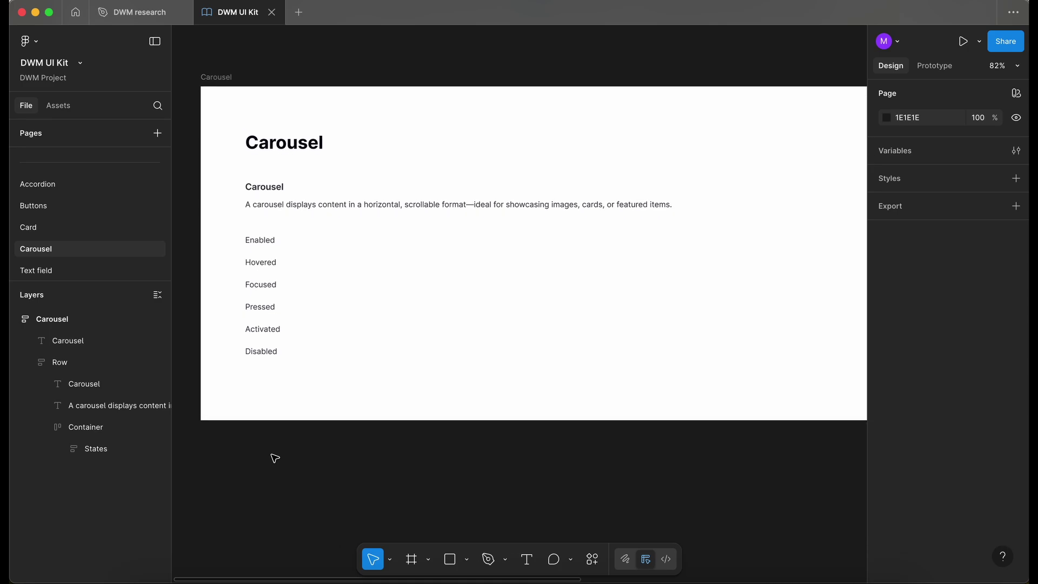
double_click(290, 281)
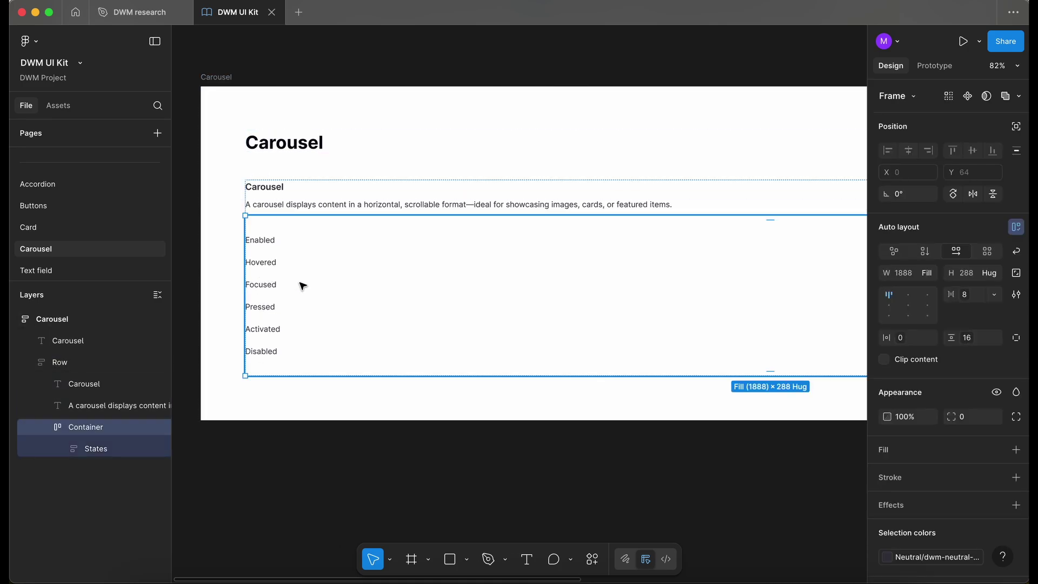
scroll(303, 285, up, 1)
scroll(303, 285, left, 2)
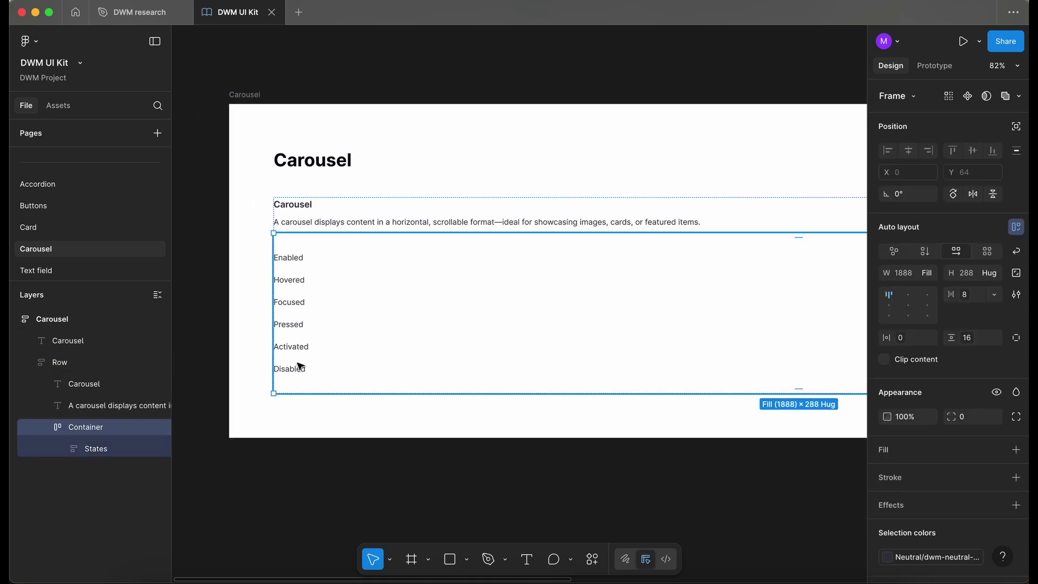
scroll(299, 366, down, 1)
scroll(299, 368, left, 2)
scroll(299, 368, down, 1)
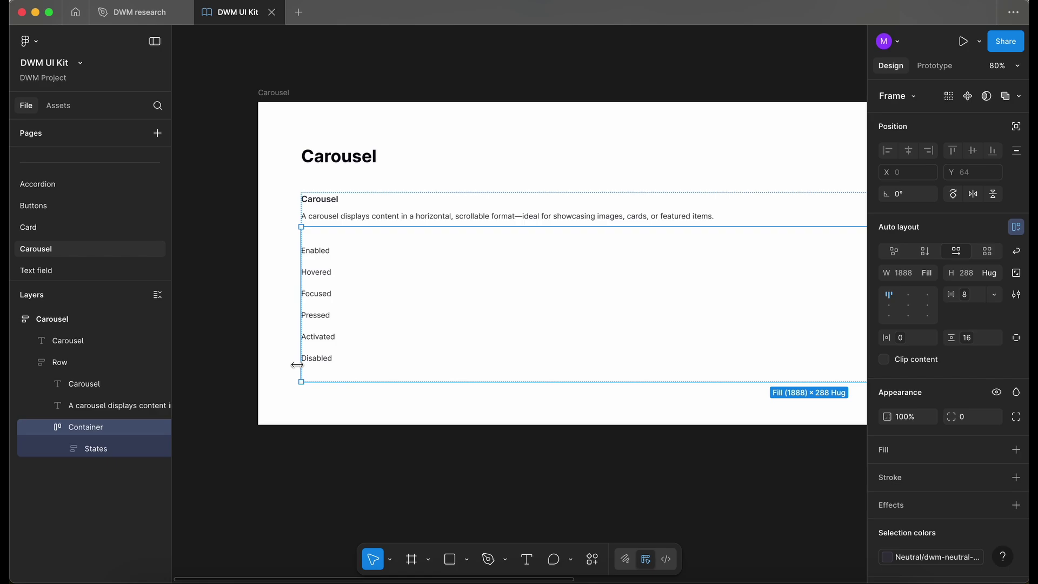
click(364, 488)
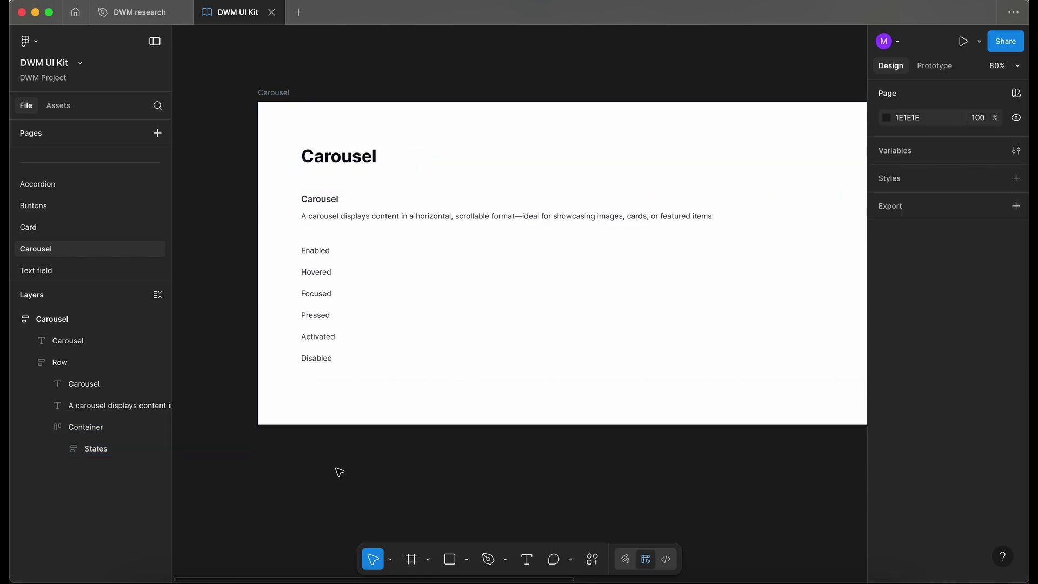
Copy the Reviews section from Wireframe - 2 in the DWM research file and paste it onto the DWM UI Kit's Carousel page.
scroll(339, 472, down, 5)
scroll(339, 472, left, 5)
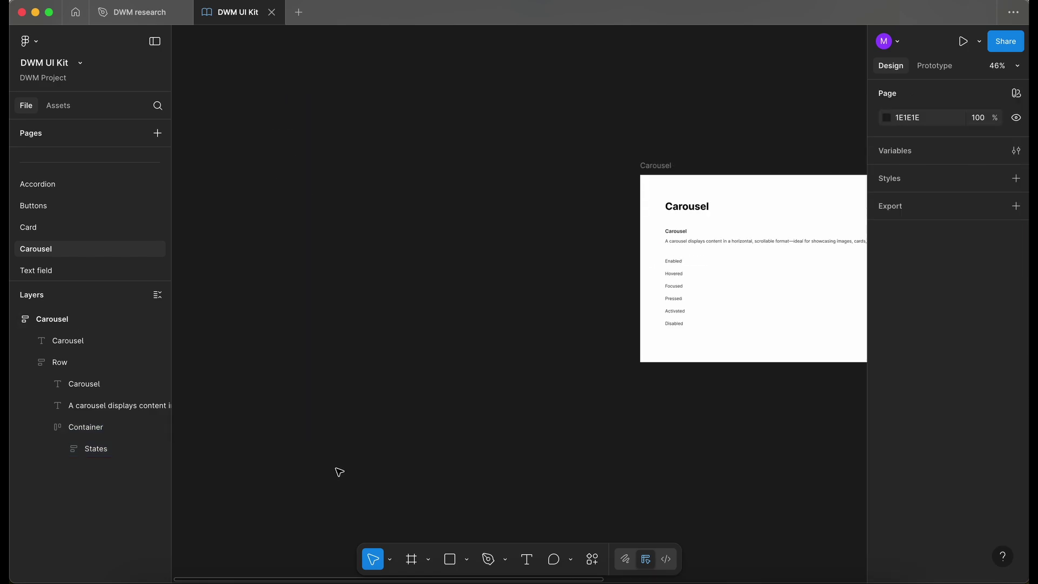
click(141, 13)
scroll(378, 281, down, 2)
scroll(378, 281, left, 2)
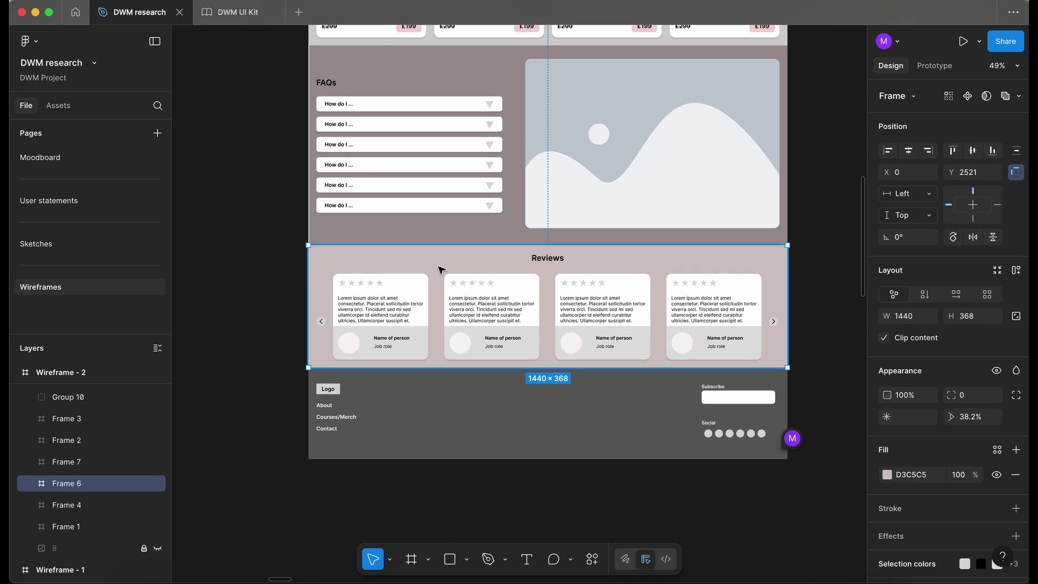
click(227, 13)
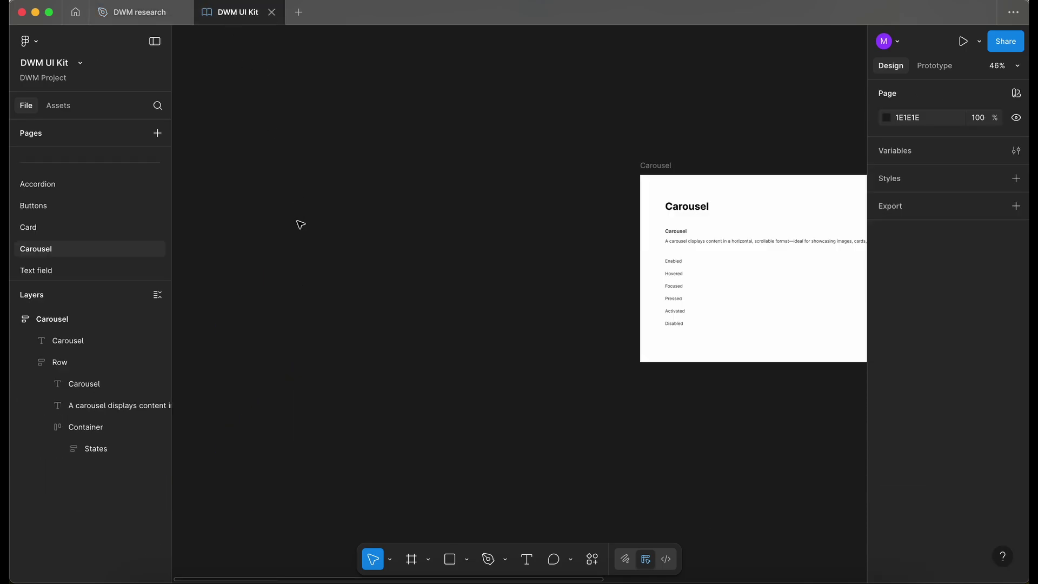
key(ctrl+v)
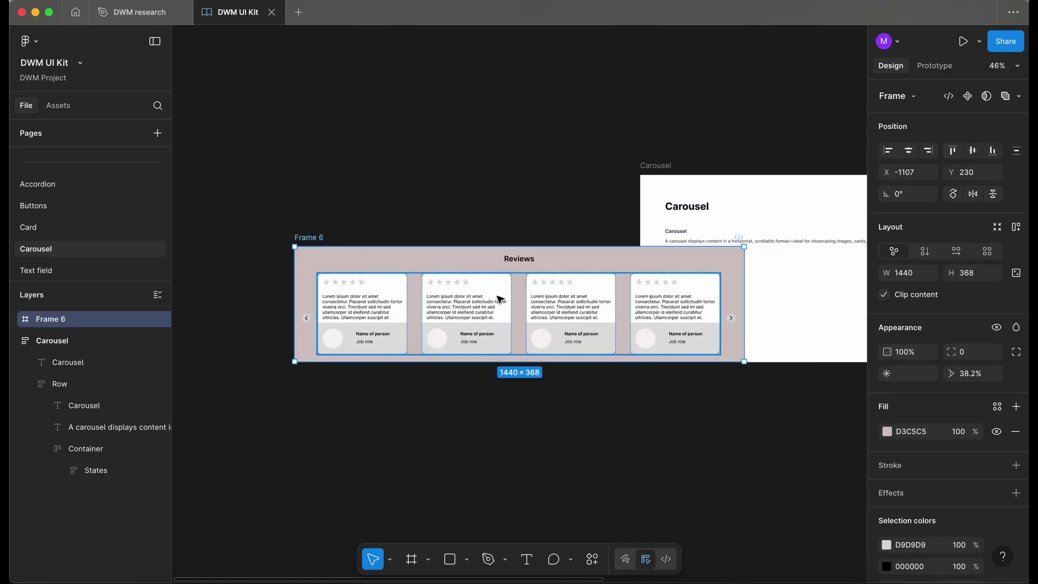
Move the pasted Reviews frame clear of the Carousel documentation frame, to about X -1574, Y -32.
scroll(323, 174, down, 2)
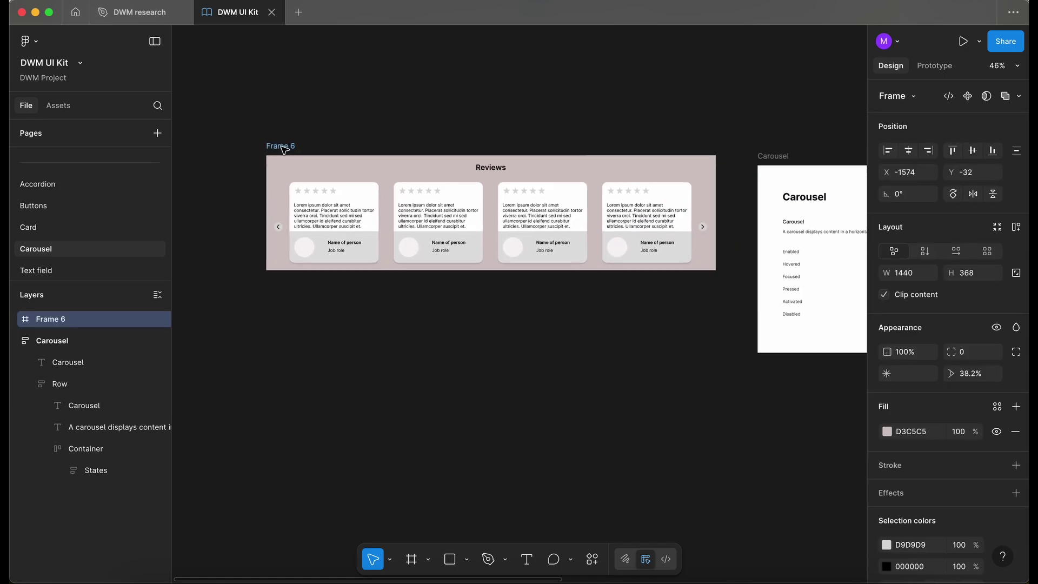
scroll(378, 271, up, 2)
click(457, 405)
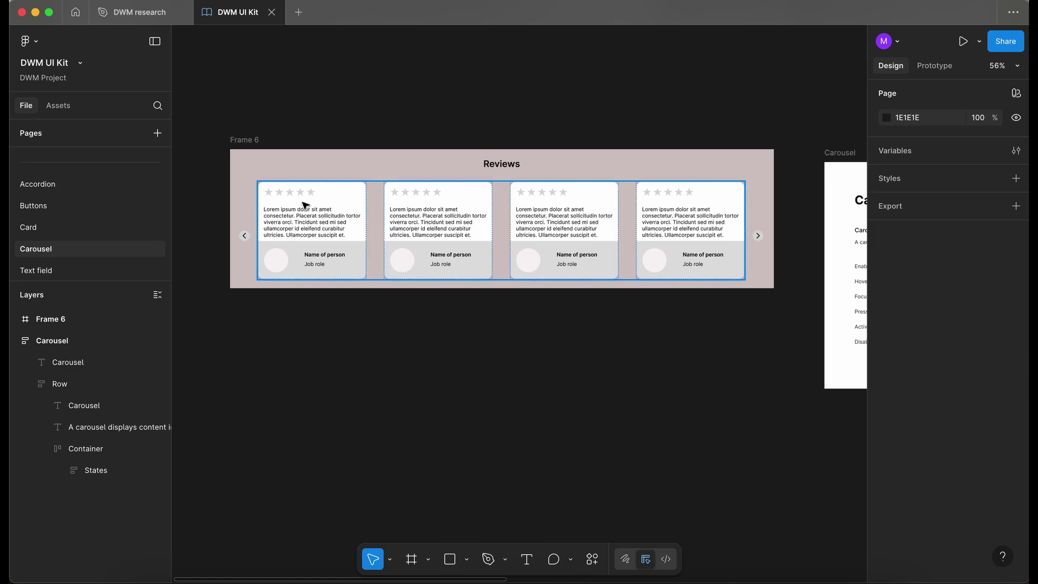
Examine the Reviews wireframe's four review cards, its previous and next arrows, and the layout of the last card.
scroll(304, 212, up, 3)
scroll(303, 212, up, 1)
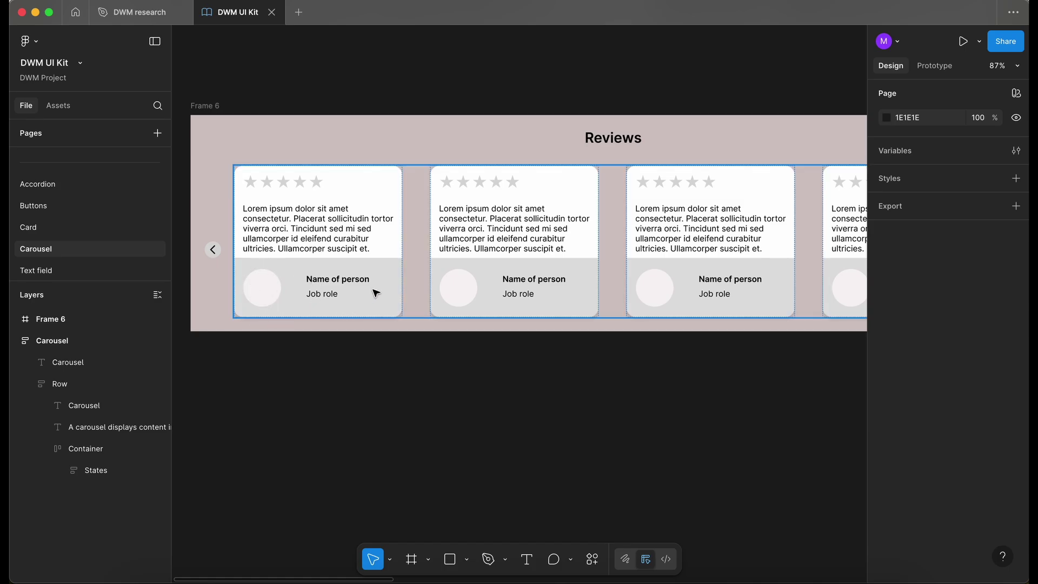
scroll(359, 321, right, 3)
scroll(359, 322, down, 3)
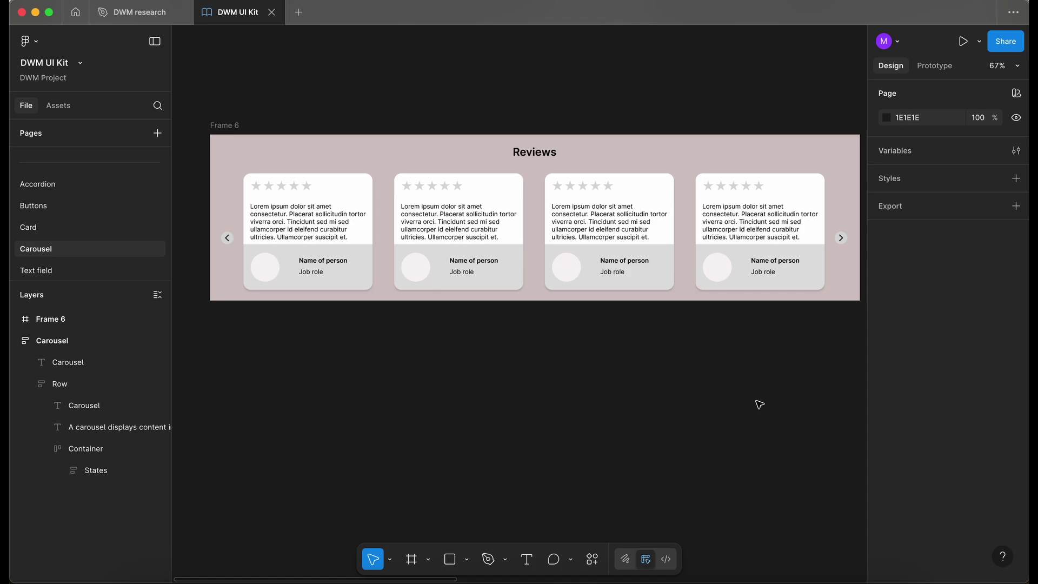
scroll(607, 389, down, 1)
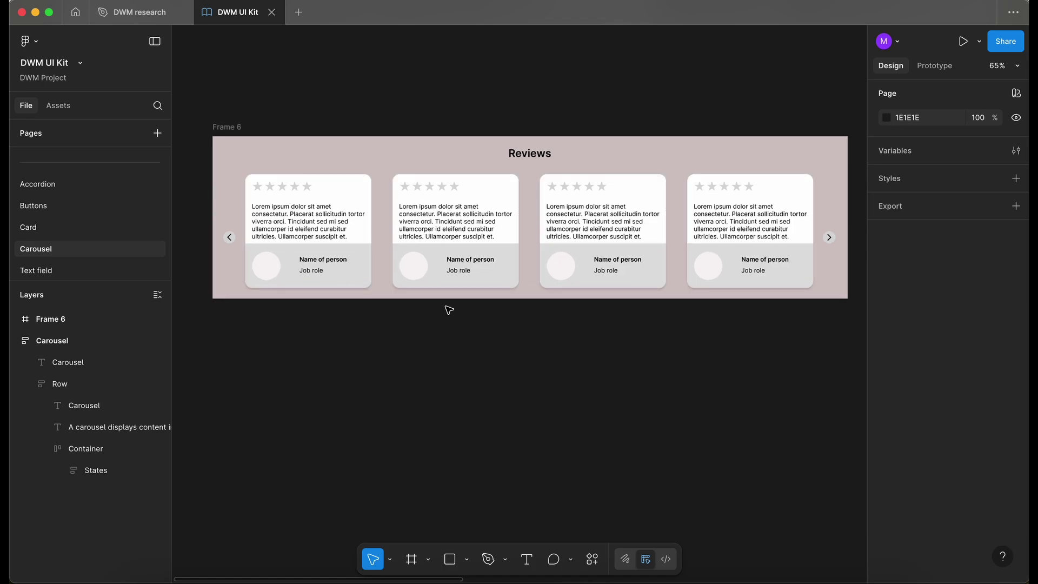
scroll(449, 309, down, 2)
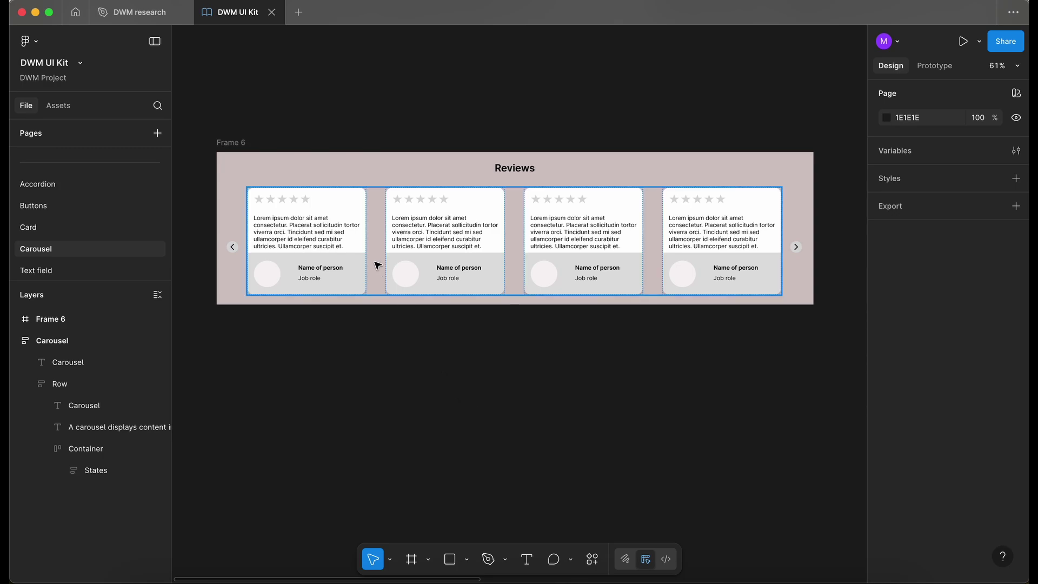
scroll(377, 256, down, 2)
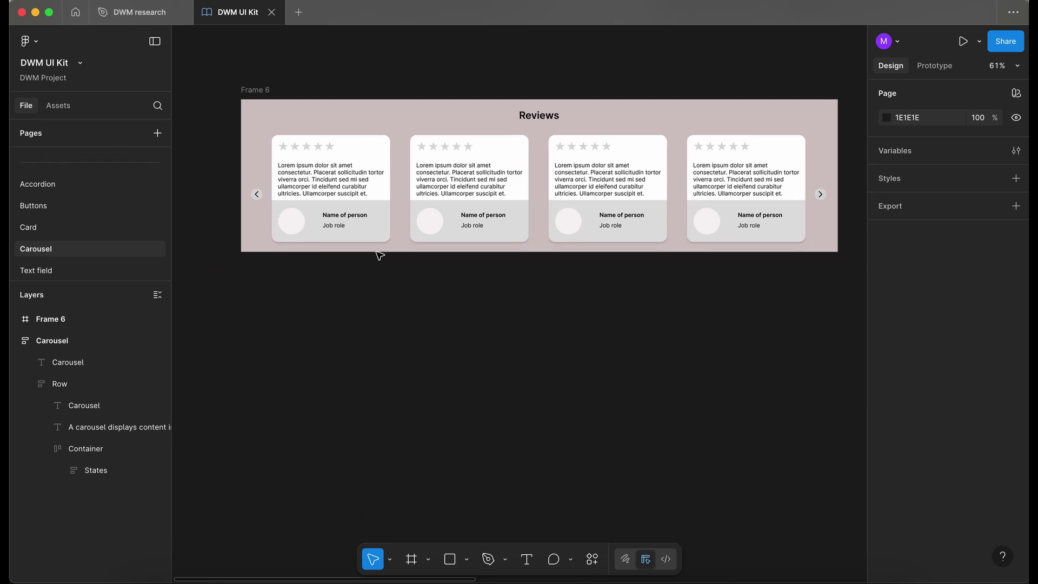
scroll(377, 255, down, 2)
ctrl+scroll(730, 138, down, 1)
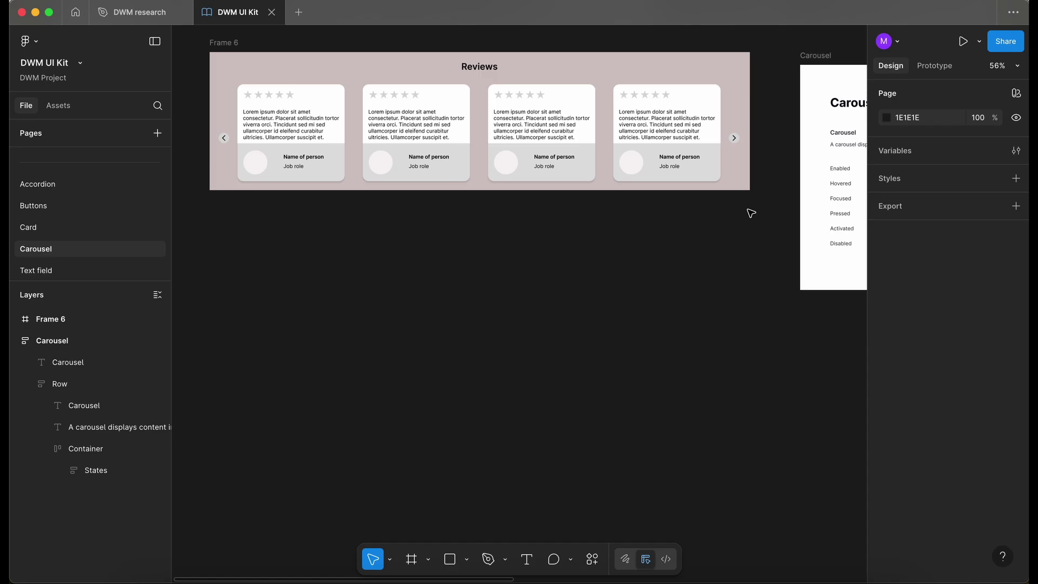
ctrl+scroll(687, 130, up, 3)
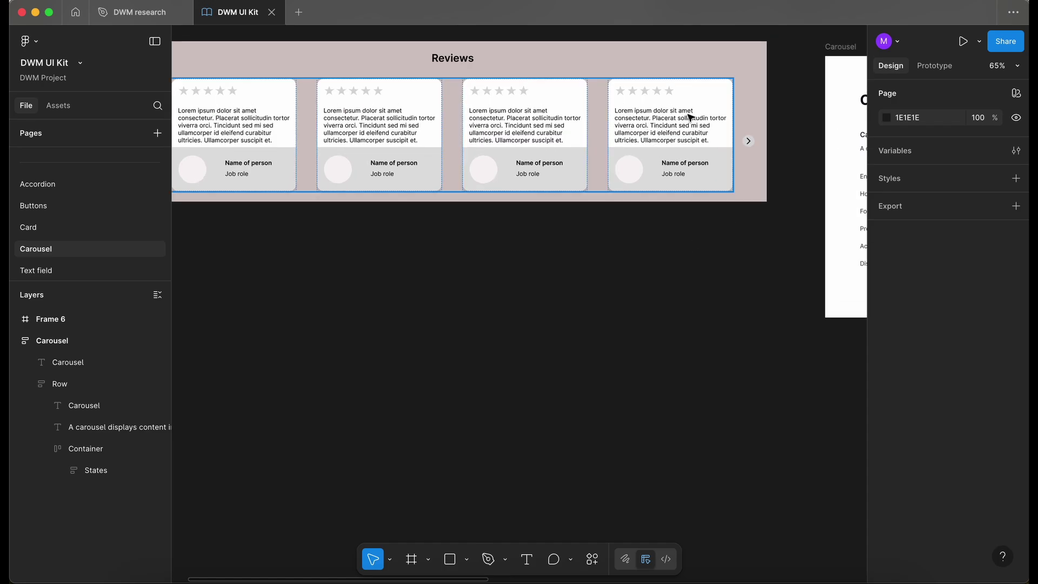
click(687, 162)
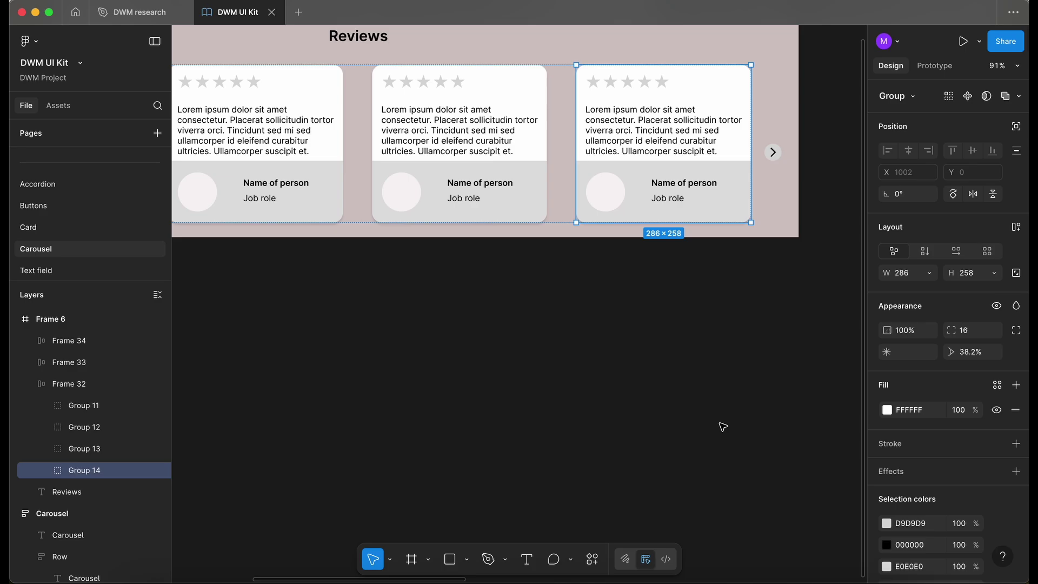
ctrl+scroll(723, 427, down, 3)
drag(770, 339, 257, 264)
click(360, 405)
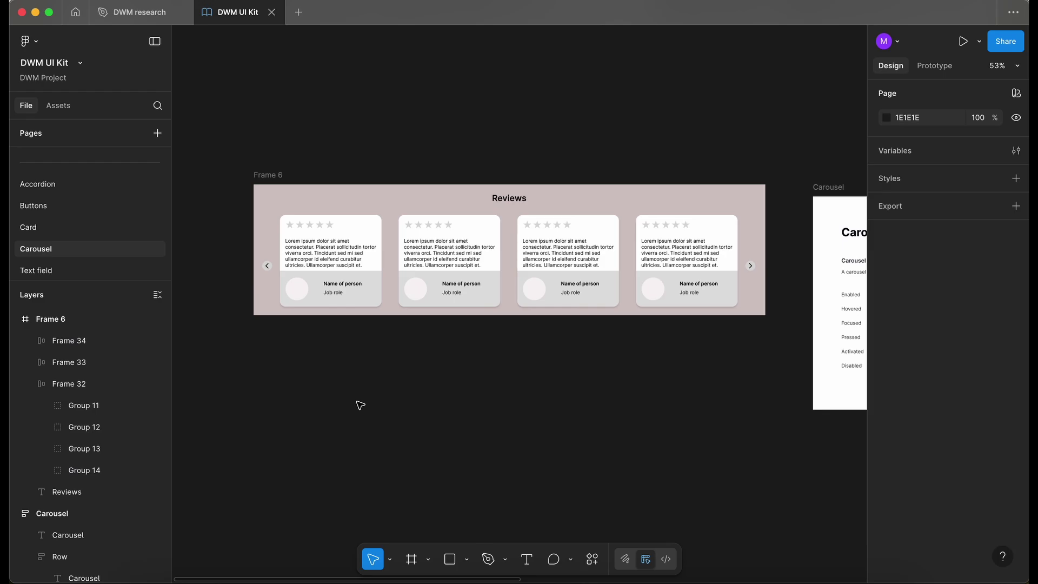
Draw a frame about 1554 × 915 below the Reviews wireframe and name it Testing.
scroll(360, 405, down, 2)
scroll(360, 405, down, 2)
key(f)
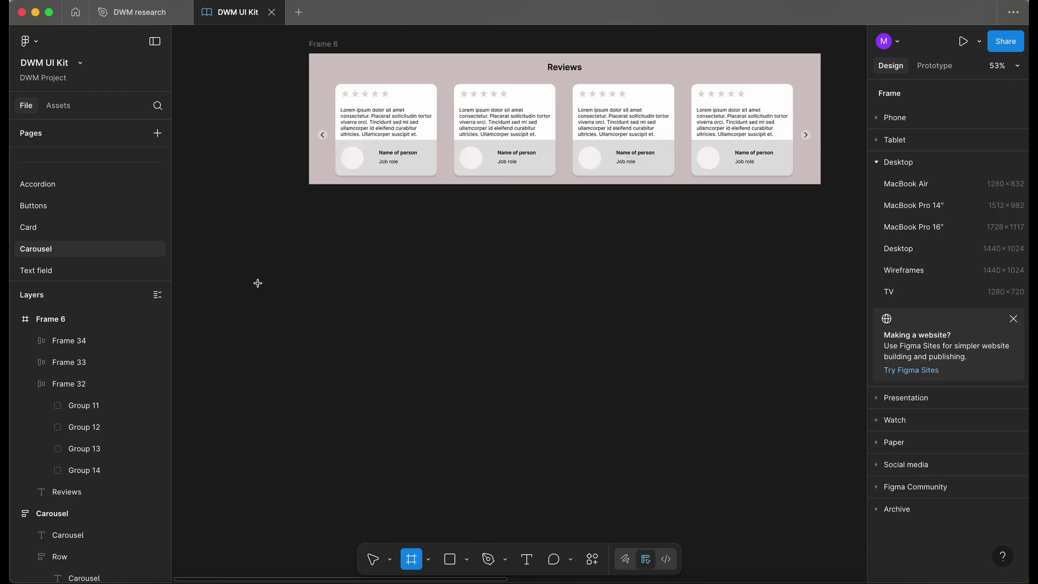
drag(277, 240, 830, 566)
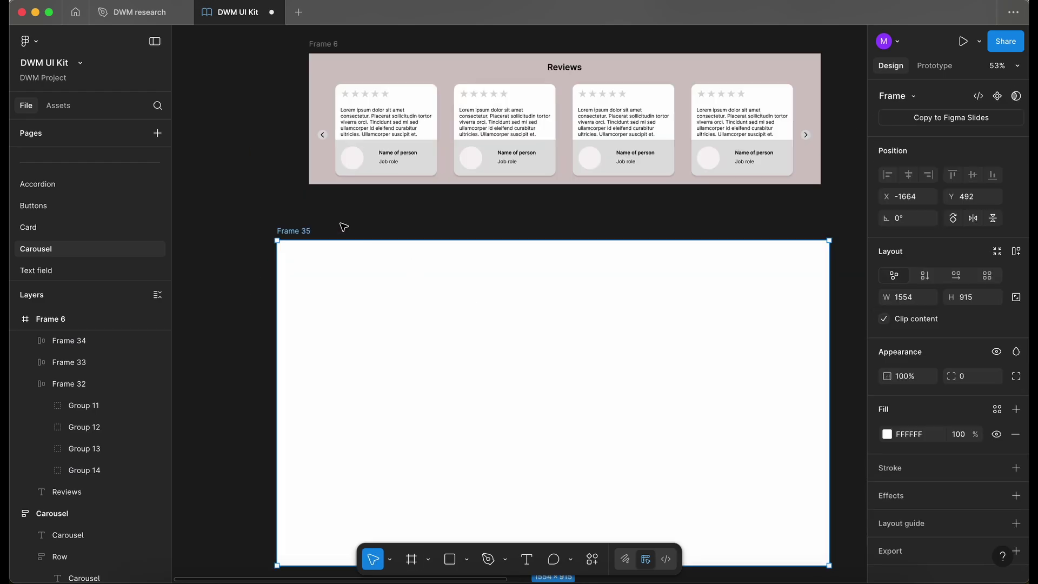
double_click(297, 230)
text(Testing)
key(Return)
Place a duplicate of the first review card inside the Testing frame near its upper-left corner, at about X 89, Y 65.
click(338, 193)
double_click(372, 153)
drag(387, 152, 359, 331)
scroll(359, 332, down, 3)
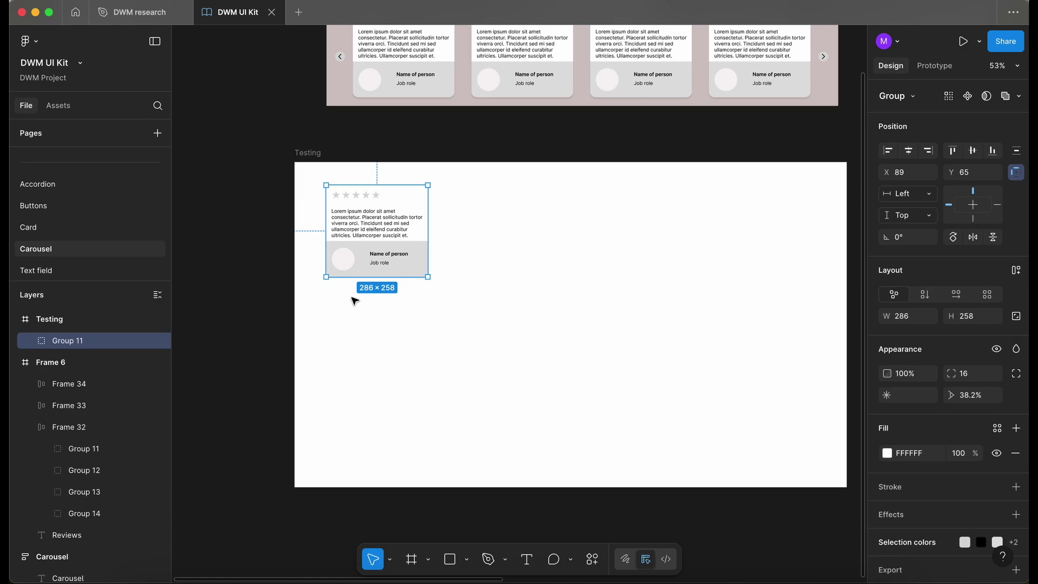
scroll(352, 297, up, 5)
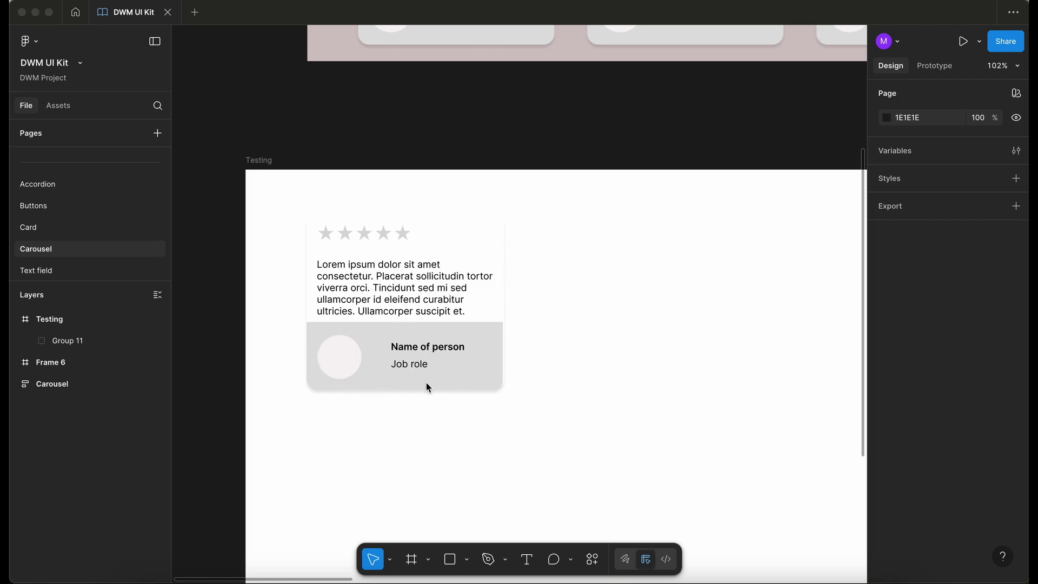
scroll(427, 363, up, 2)
scroll(427, 363, right, 1)
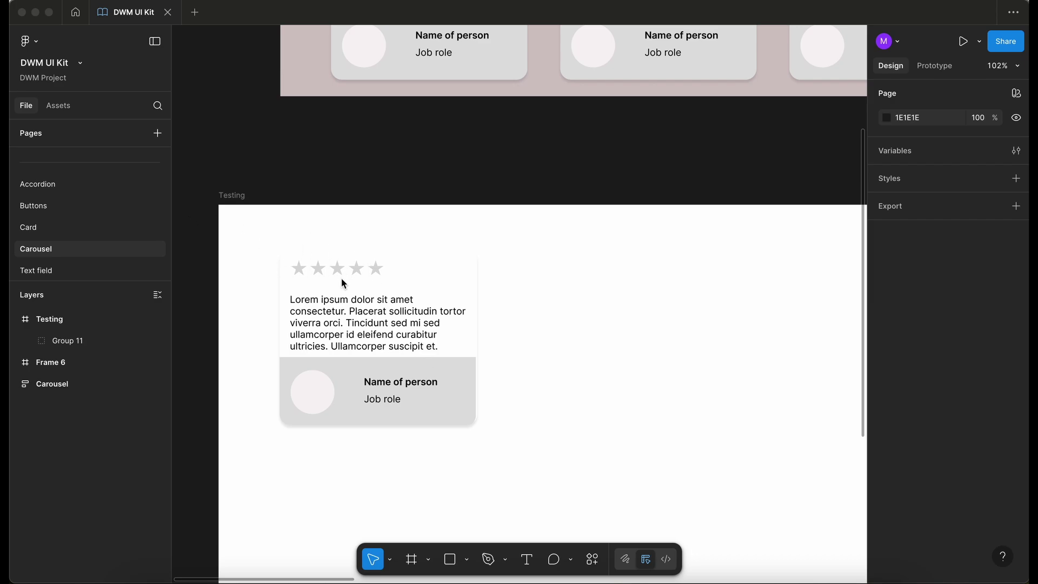
Open the Card page and select its Star rating row with the set of rating variants.
scroll(341, 279, down, 2)
scroll(342, 280, right, 2)
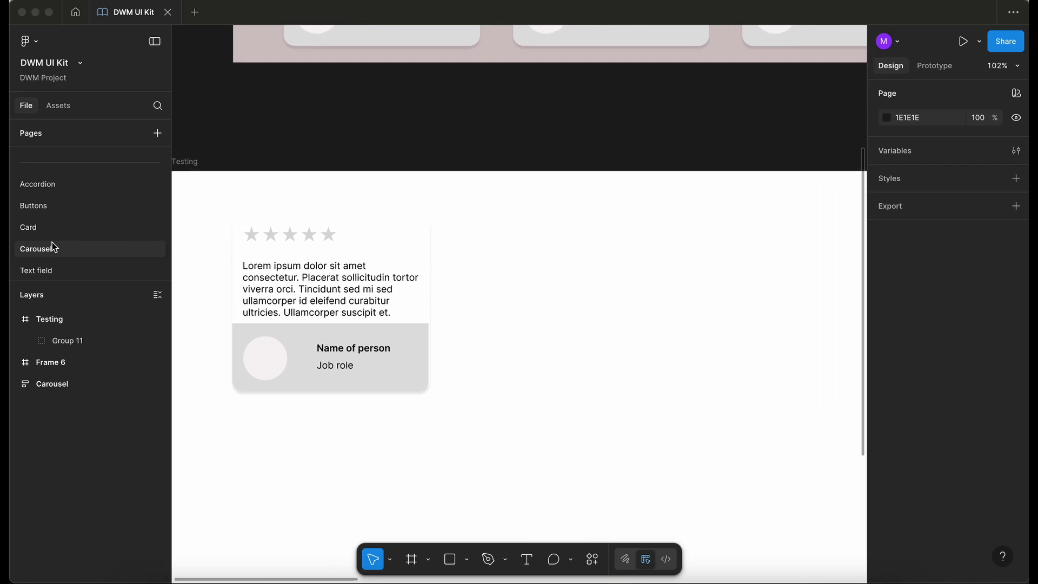
click(43, 227)
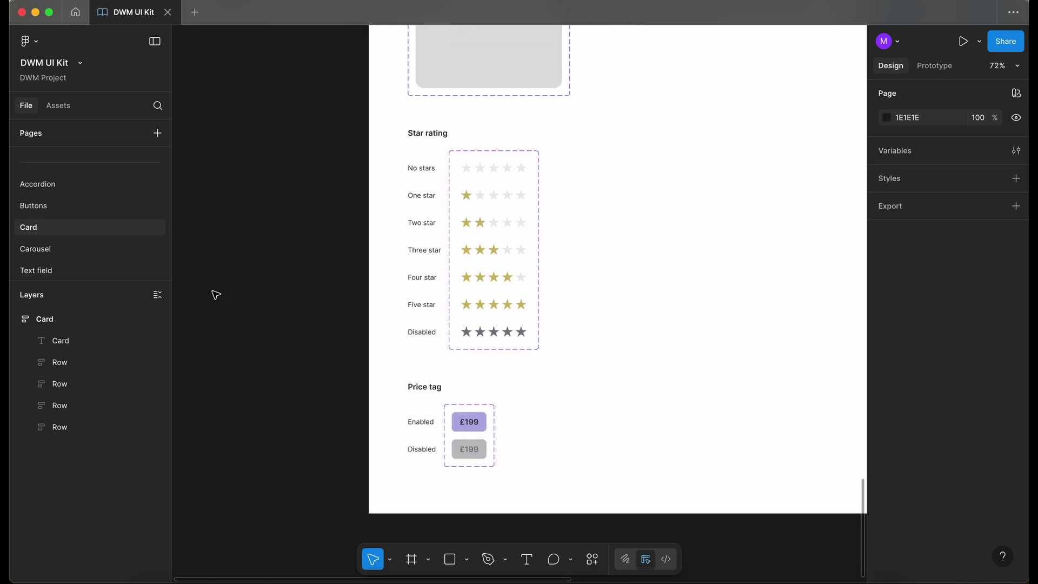
scroll(216, 295, down, 2)
scroll(215, 295, right, 1)
scroll(216, 294, up, 4)
scroll(216, 294, right, 2)
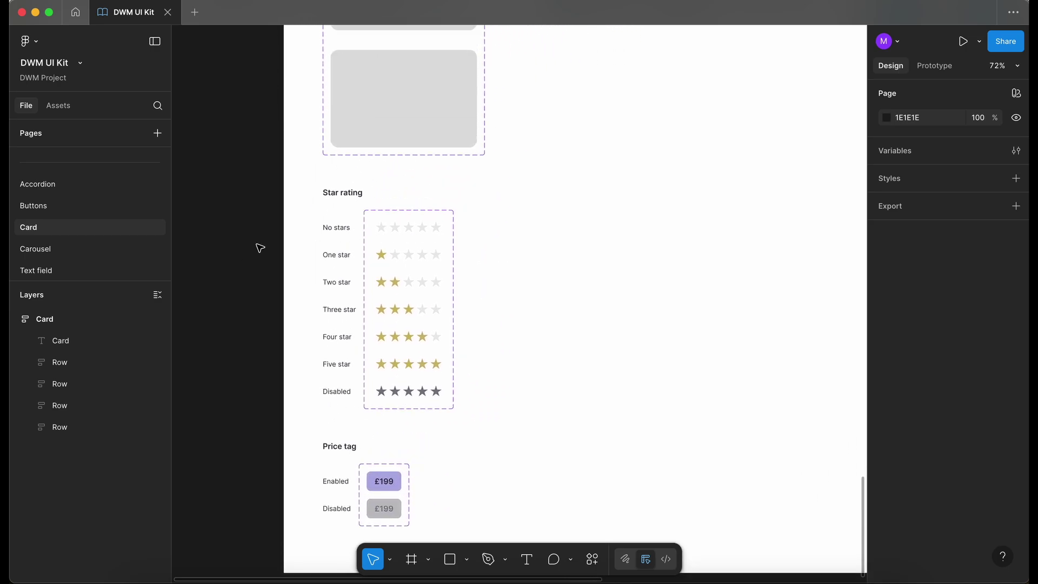
click(371, 222)
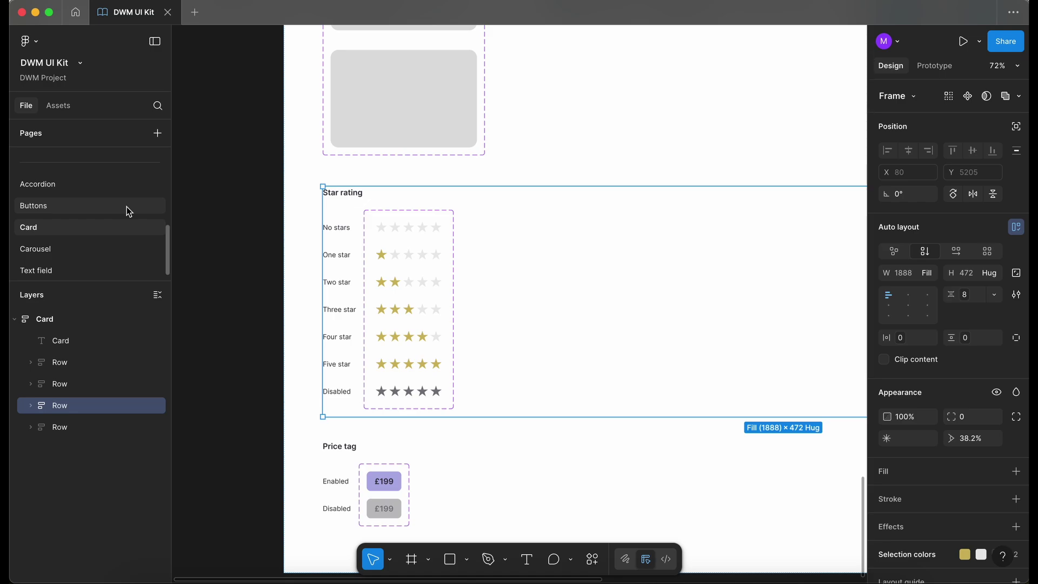
Copy the Navigation links documentation frame from the Navigation links page.
scroll(127, 207, up, 6)
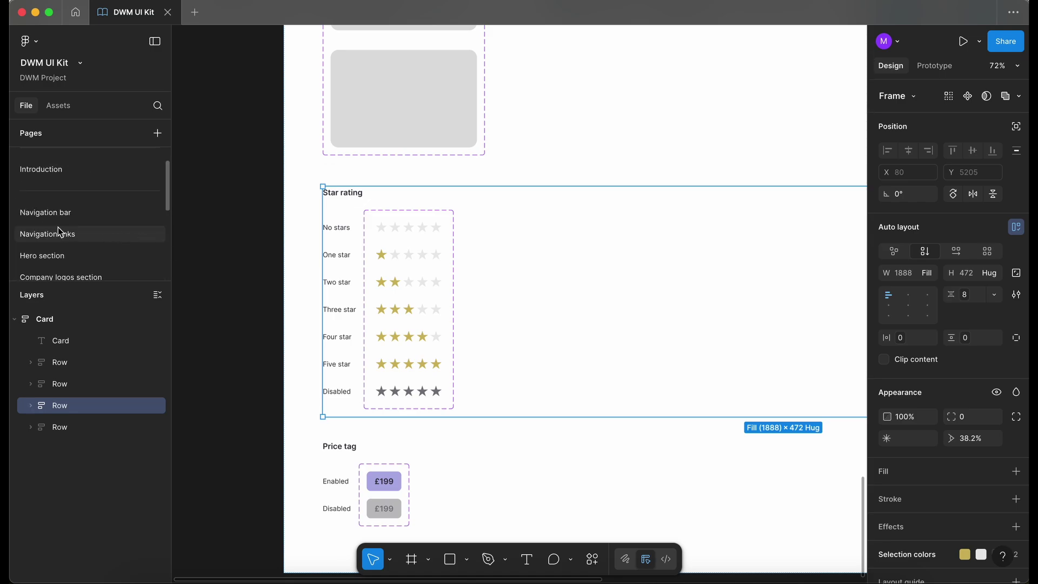
click(76, 238)
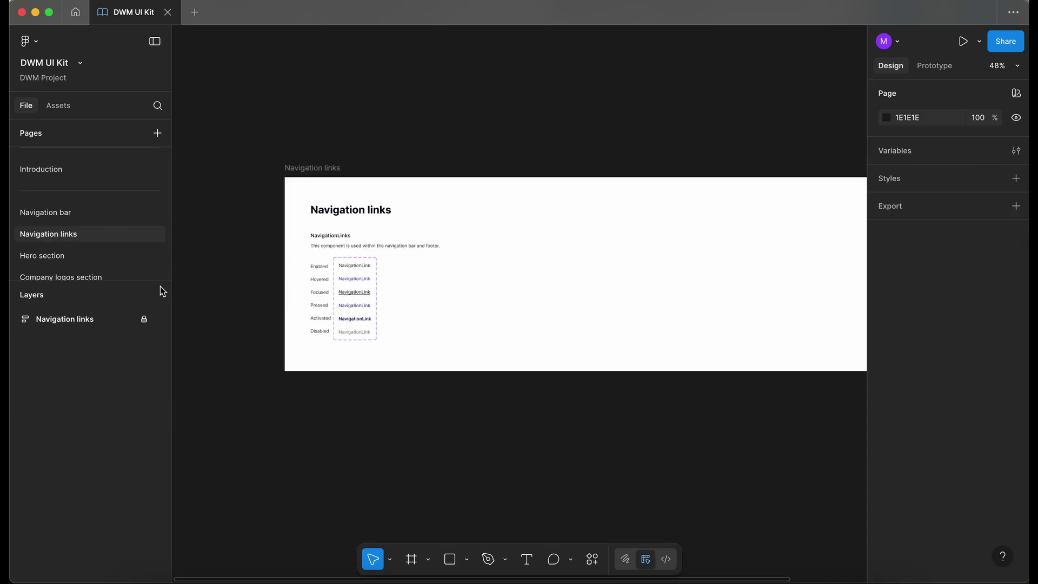
click(306, 170)
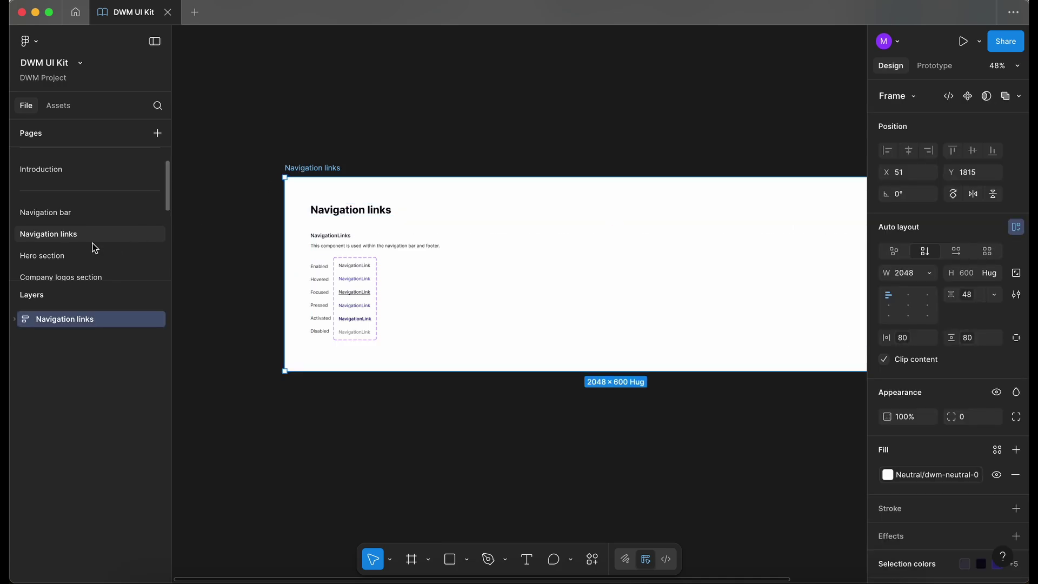
Add a page named Star rating at the end of the page list.
scroll(94, 247, down, 5)
click(65, 265)
click(157, 133)
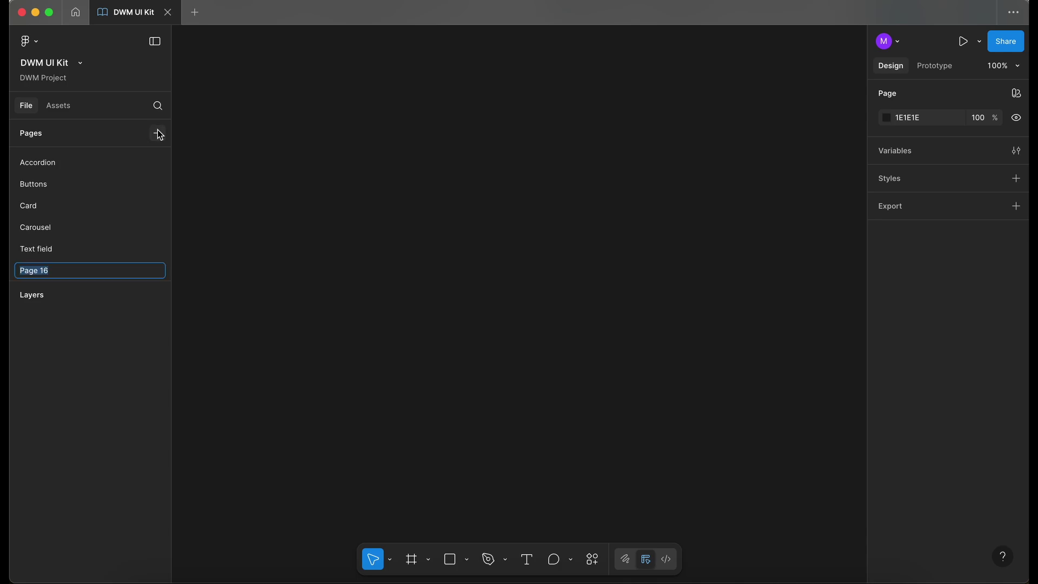
text(Star rating)
key(Return)
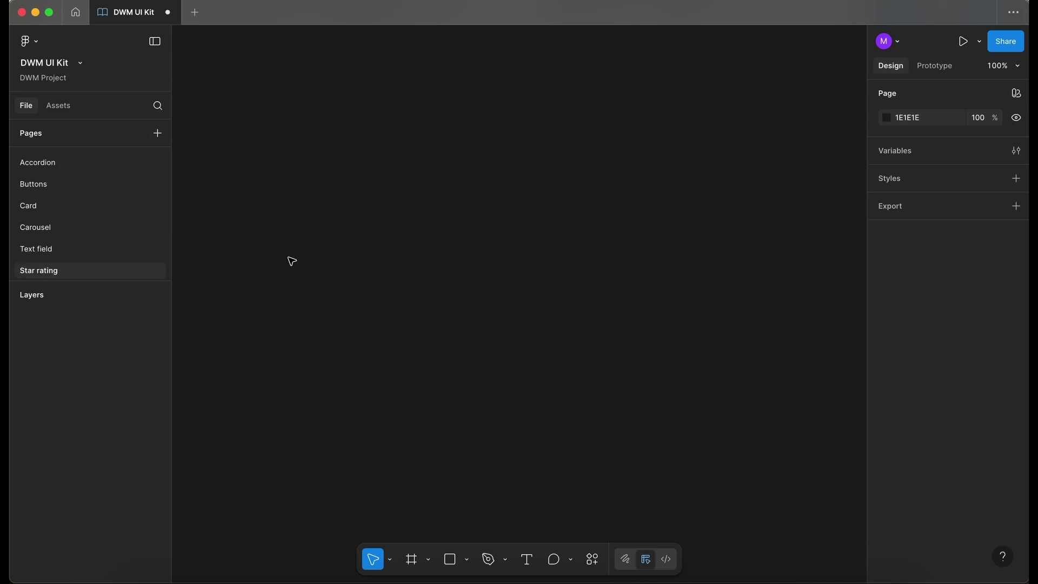
Paste the Navigation links frame onto the Star rating page and delete its Container of link states.
key(super+v)
double_click(272, 298)
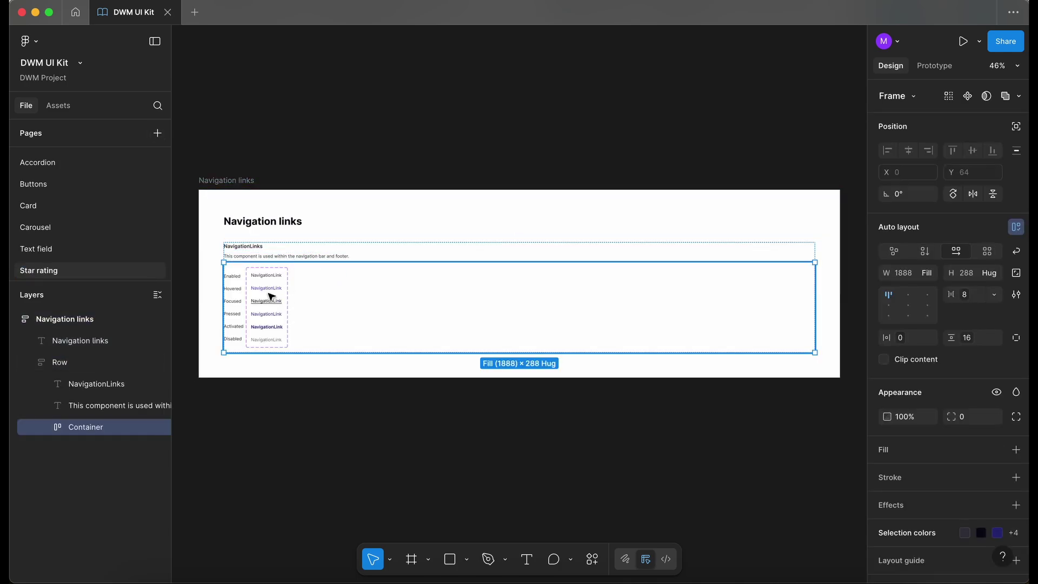
scroll(316, 297, left, 3)
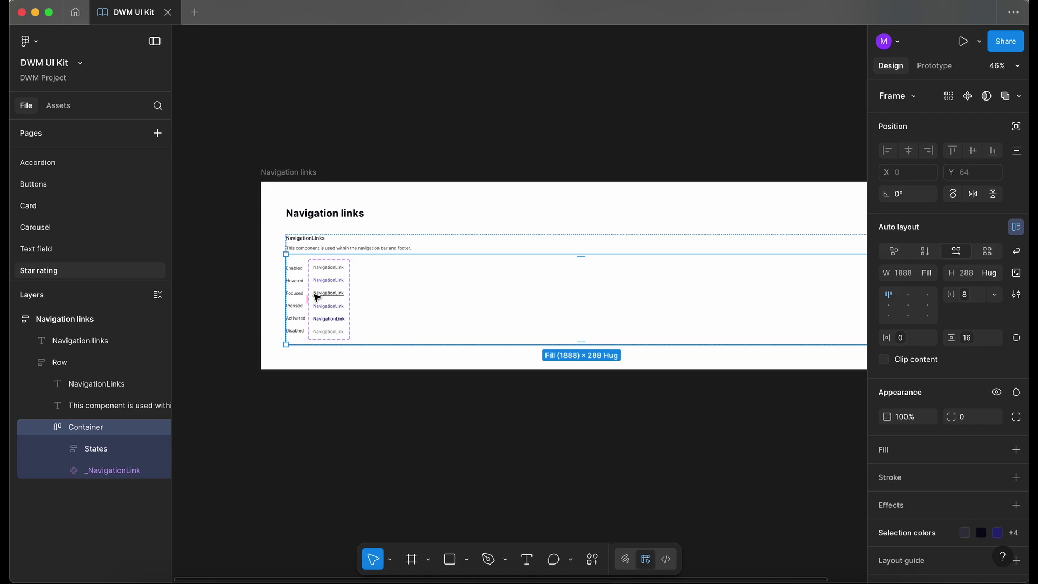
key(Delete)
scroll(299, 269, up, 3)
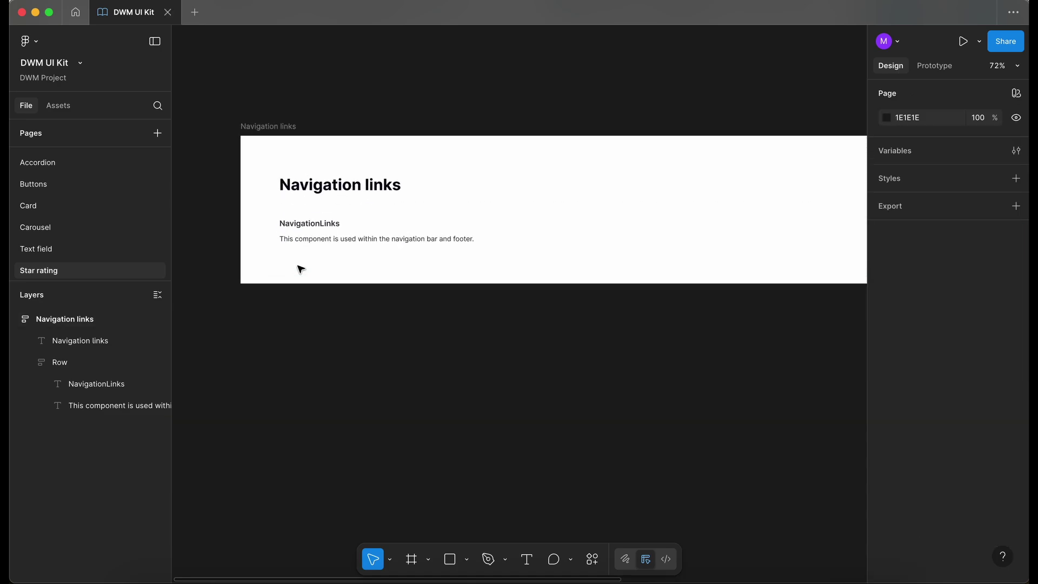
Change both headings to Star rating and describe the component as letting users view or provide a 1 to 5 star rating for quality or satisfaction.
double_click(329, 190)
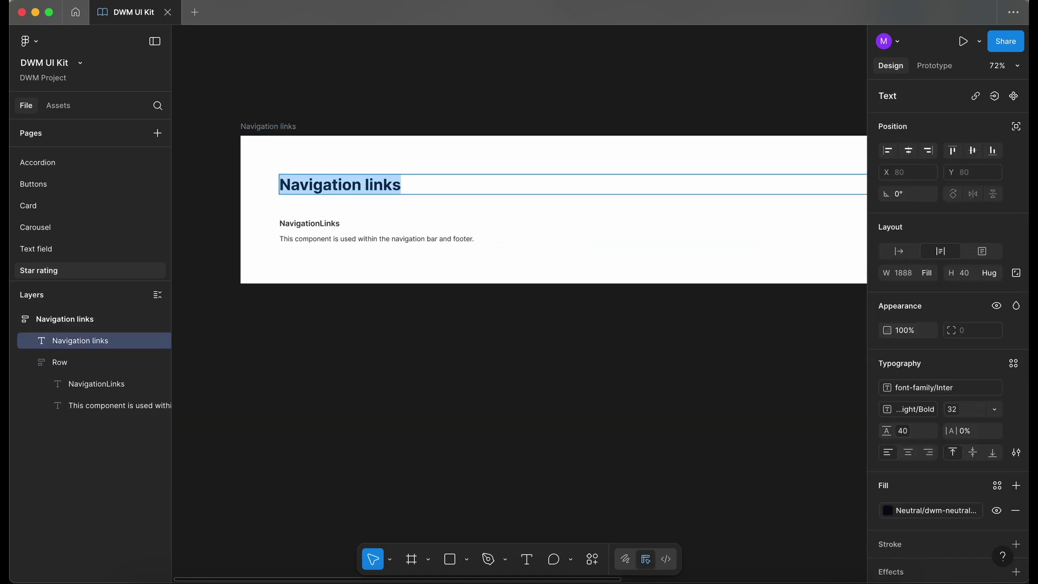
double_click(316, 240)
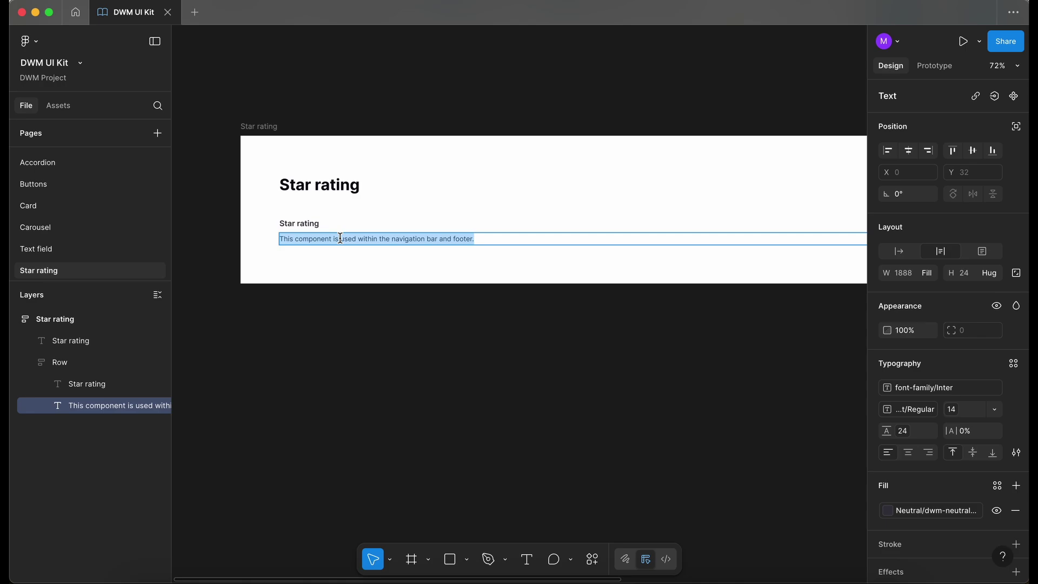
text(A star rating component allows users to quickly view or provide a rating, typically from 1 to 5 stars, to represent quality or satisfaction.)
click(381, 341)
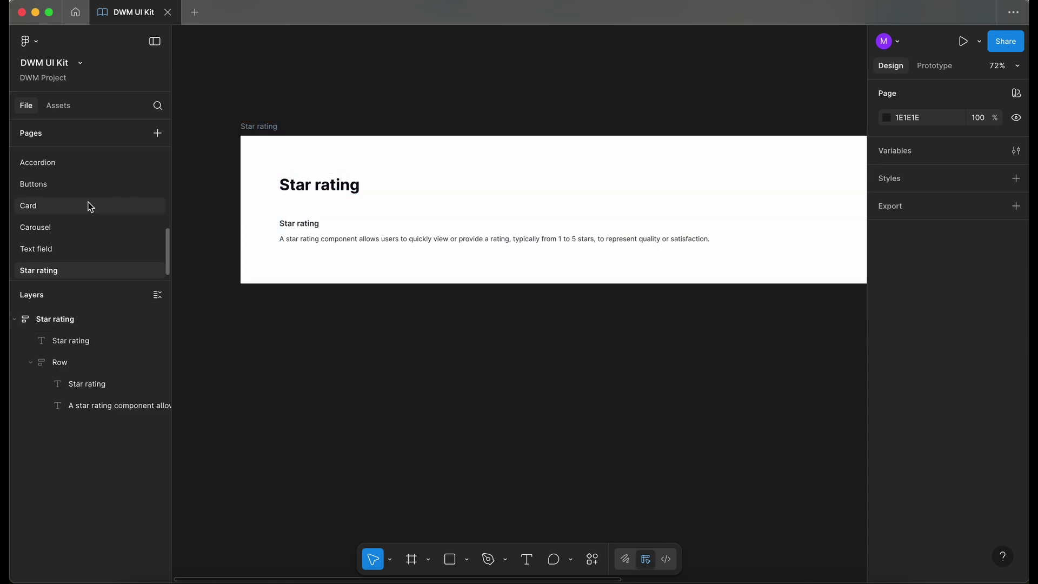
Move the Star rating row from the Card page to the Star rating page and collapse the Card frame's layers.
click(69, 205)
scroll(503, 294, right, 2)
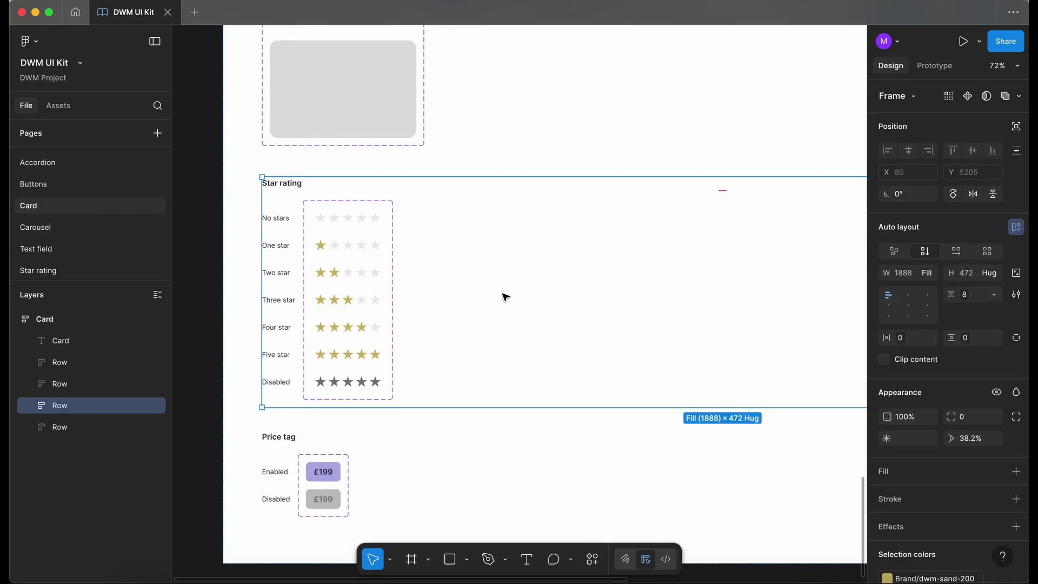
right_click(437, 267)
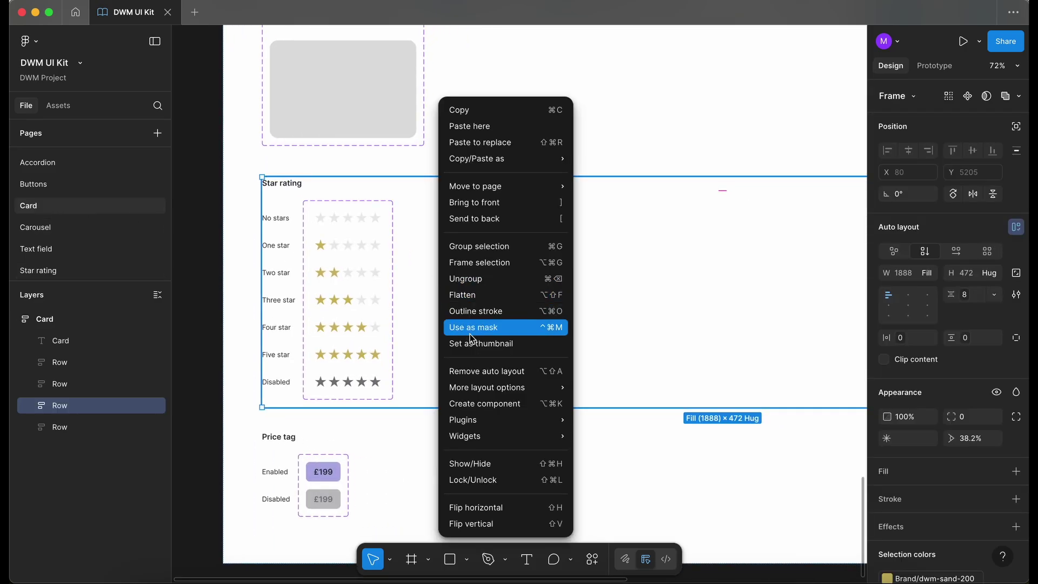
mouse_move(537, 196)
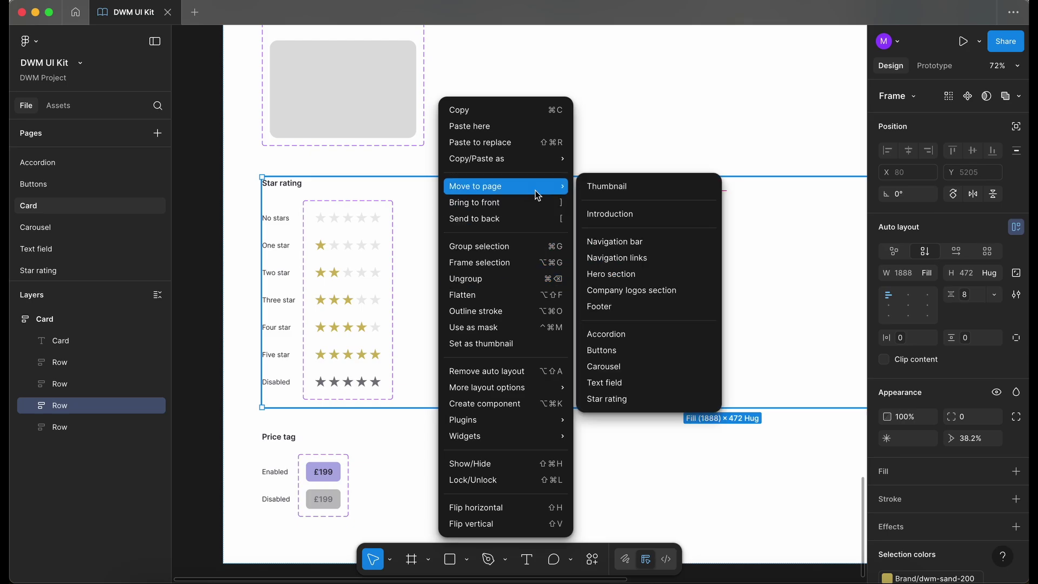
click(624, 400)
scroll(371, 215, down, 3)
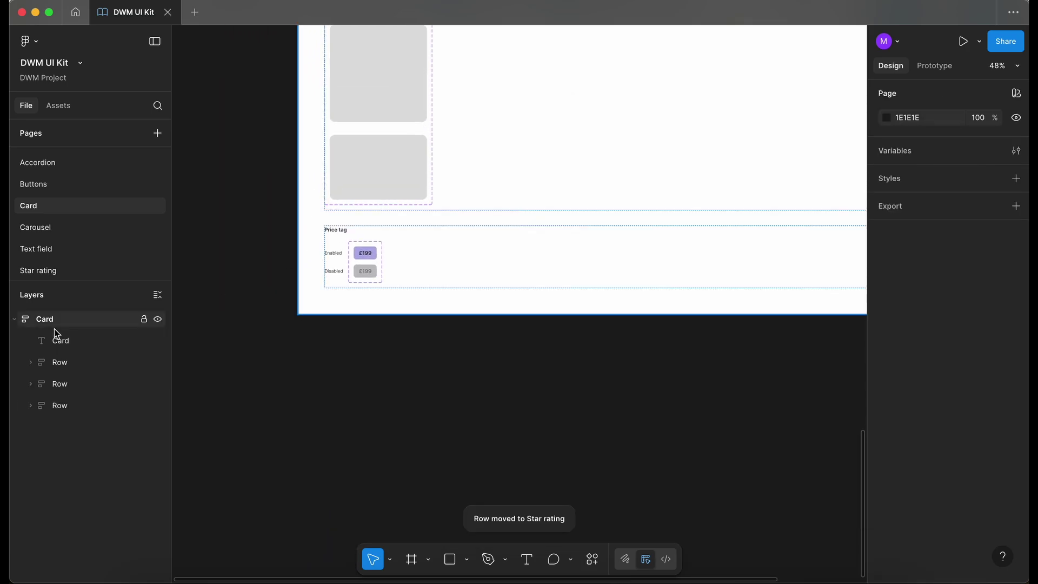
click(14, 319)
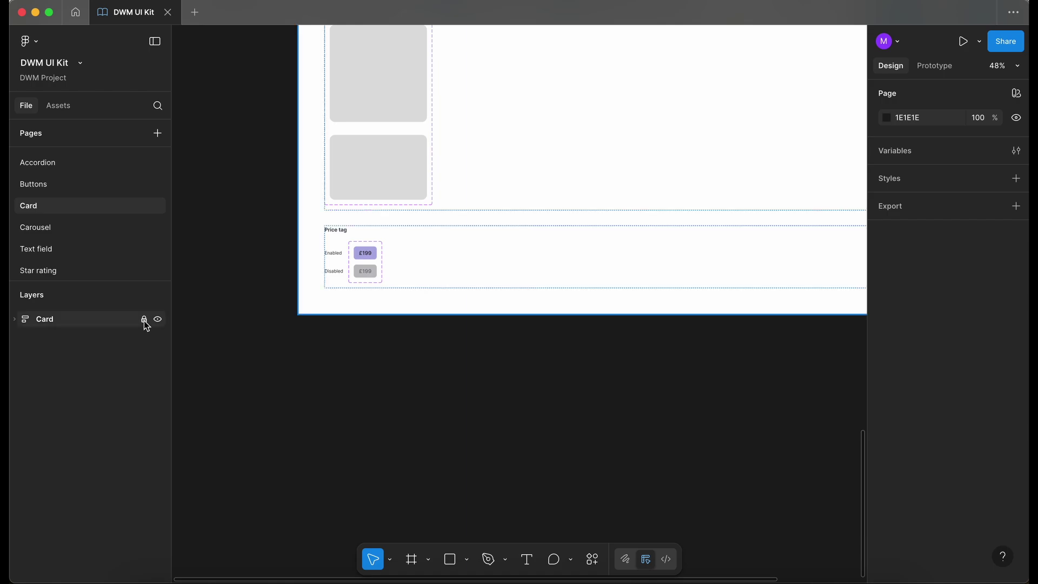
Place the moved Row inside the Star rating documentation frame, directly below the description row.
click(64, 270)
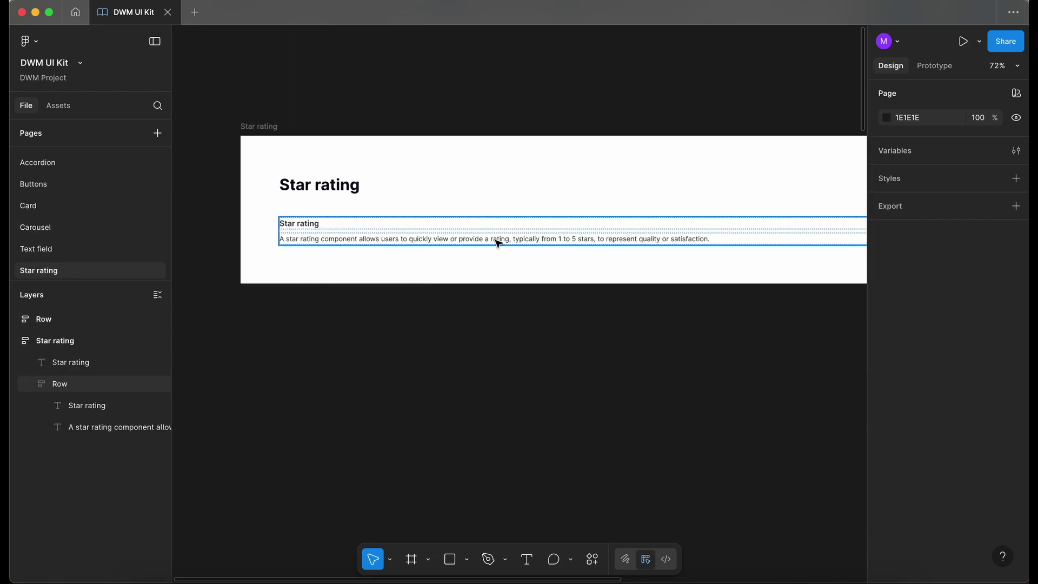
scroll(495, 179, down, 10)
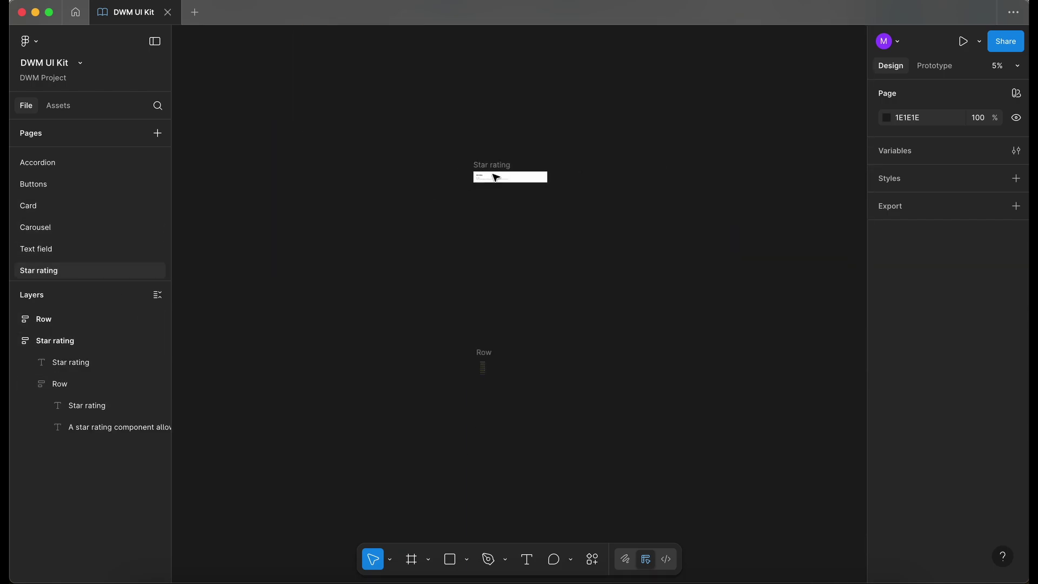
drag(483, 352, 492, 193)
scroll(491, 197, up, 10)
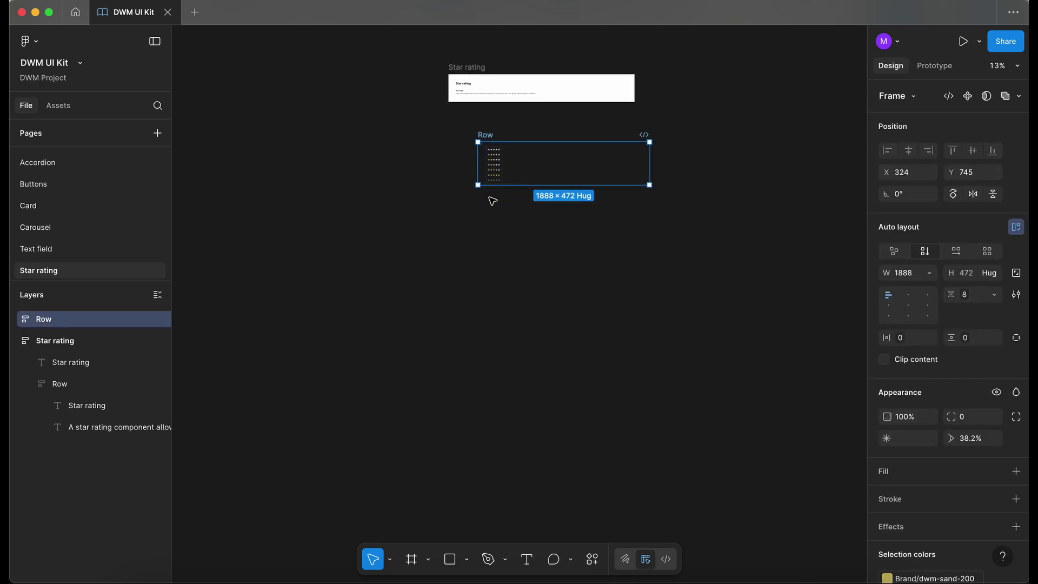
scroll(514, 172, up, 5)
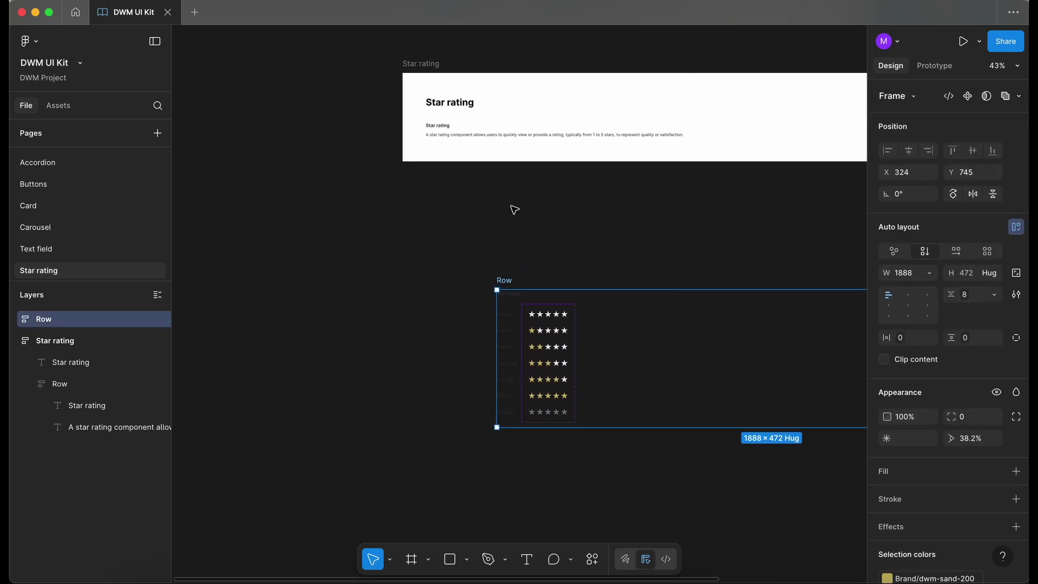
drag(507, 281, 433, 145)
Delete the duplicate Star rating heading above the variant labels.
scroll(434, 146, up, 3)
click(354, 167)
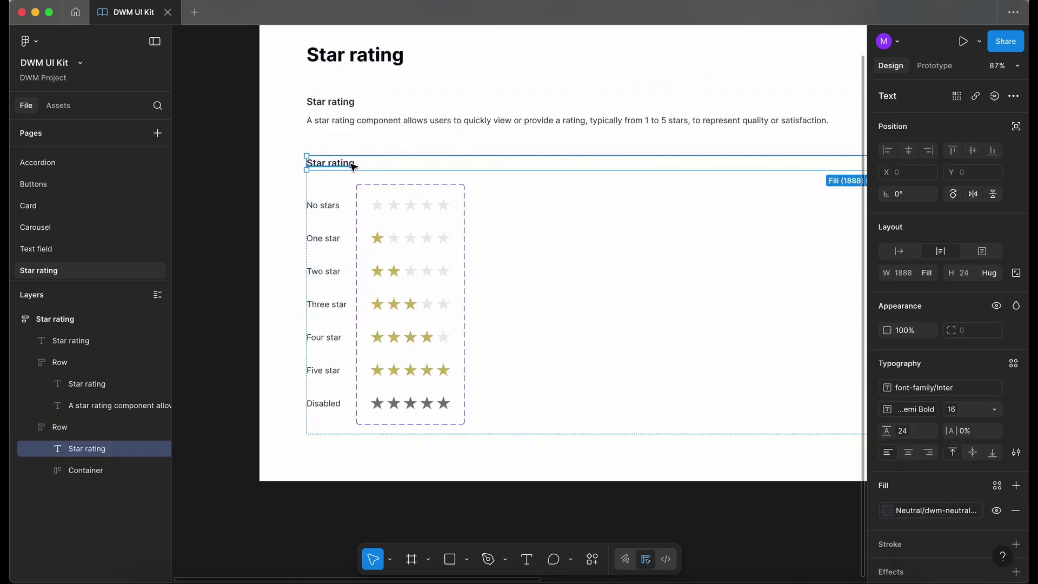
key(BackSpace)
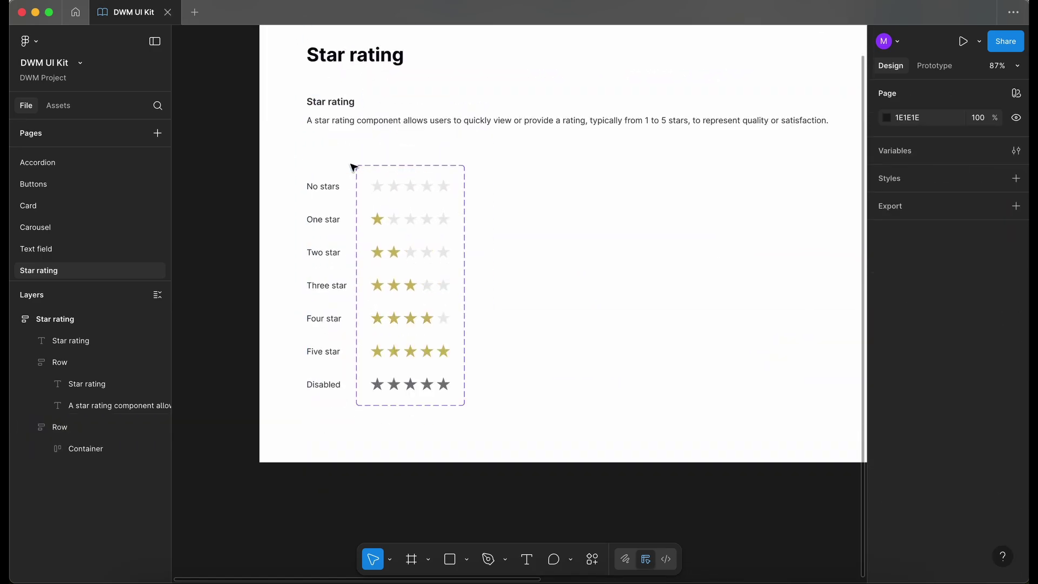
Remove the leading underscore from the star rating component set's name so it reads StarRating.
scroll(381, 234, up, 2)
scroll(381, 235, right, 2)
click(381, 233)
click(381, 232)
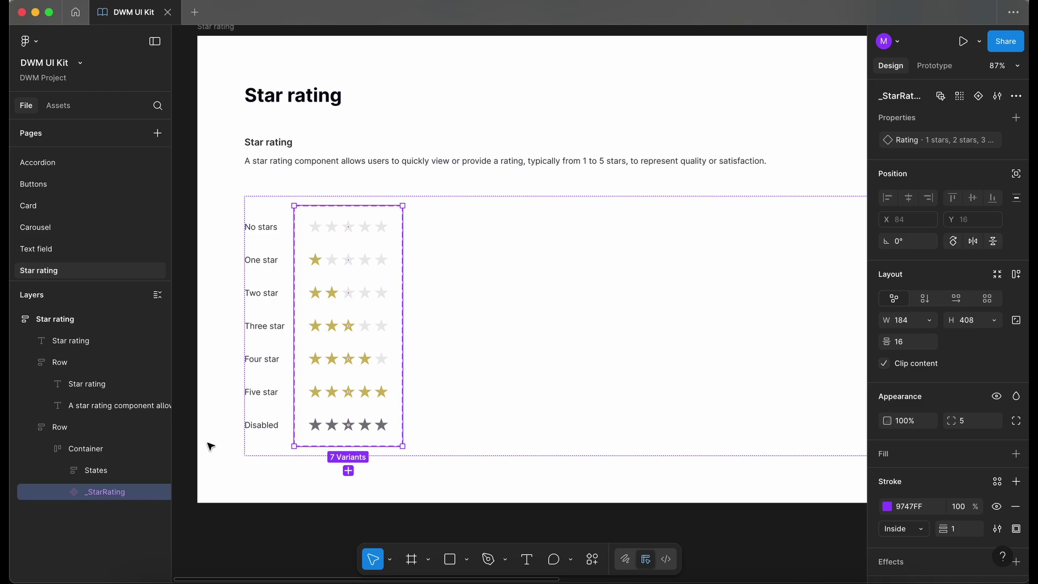
double_click(100, 493)
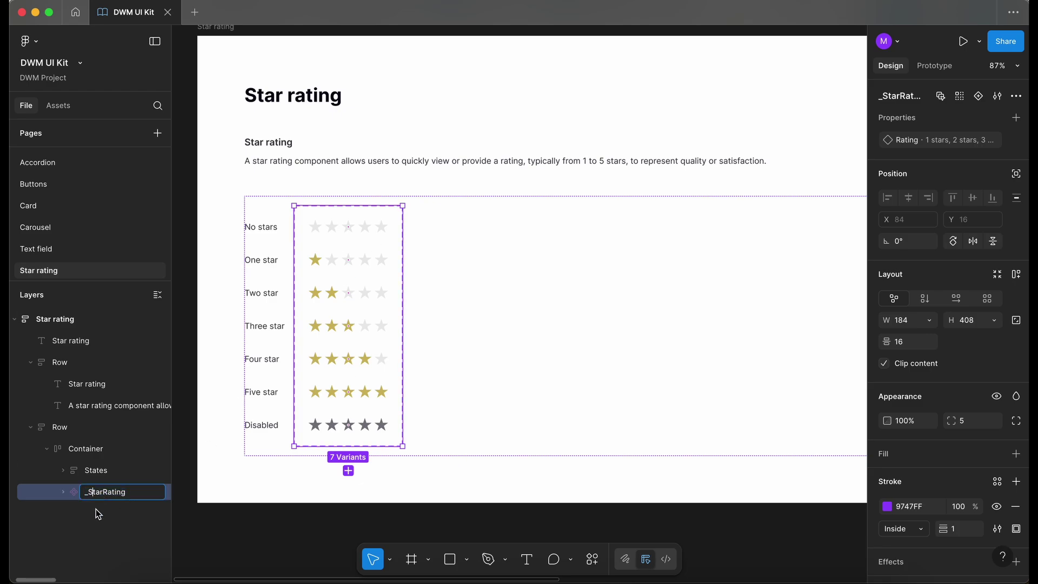
key(Home)
key(Delete)
click(249, 533)
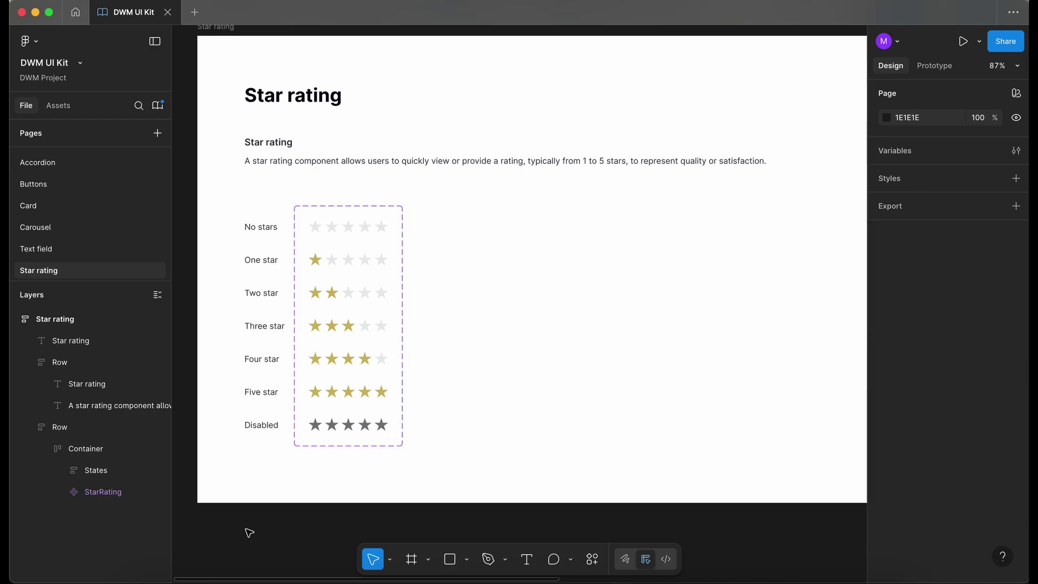
Copy the 5 stars variant of StarRating and paste it into the Carousel page's Testing frame at about X 633, Y 210.
scroll(355, 269, down, 3)
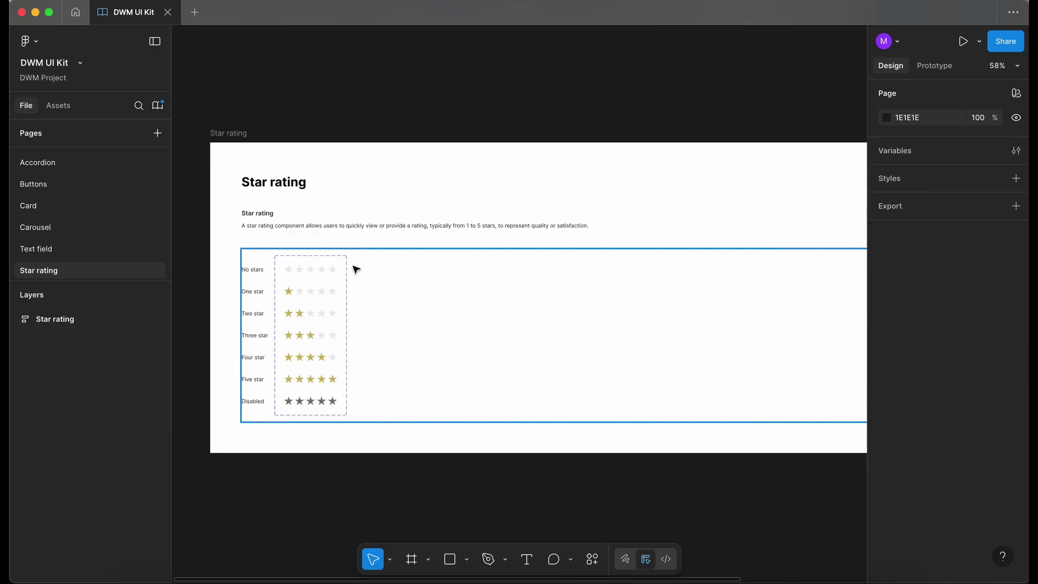
scroll(313, 280, up, 5)
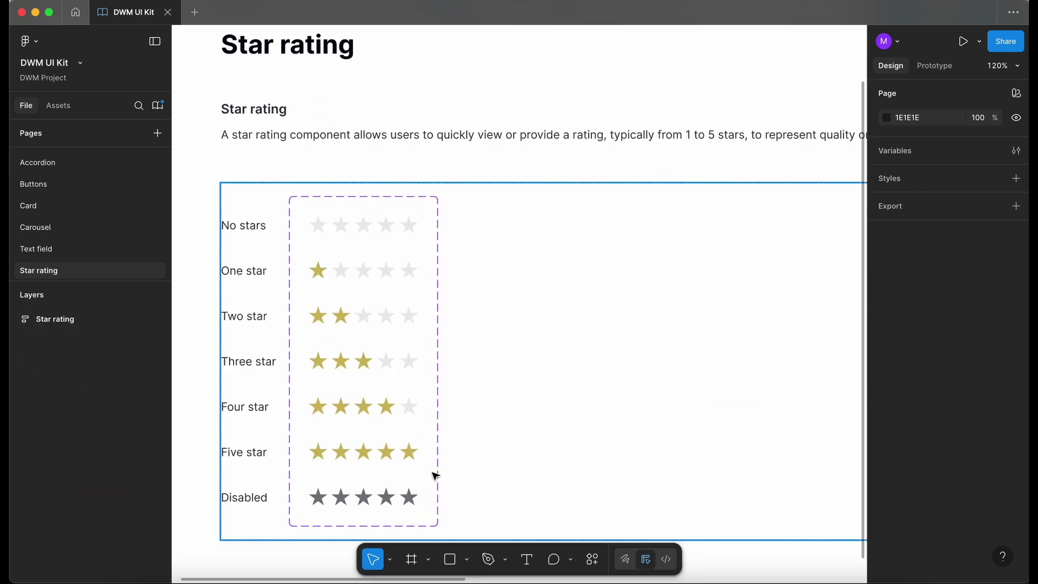
click(387, 460)
click(386, 460)
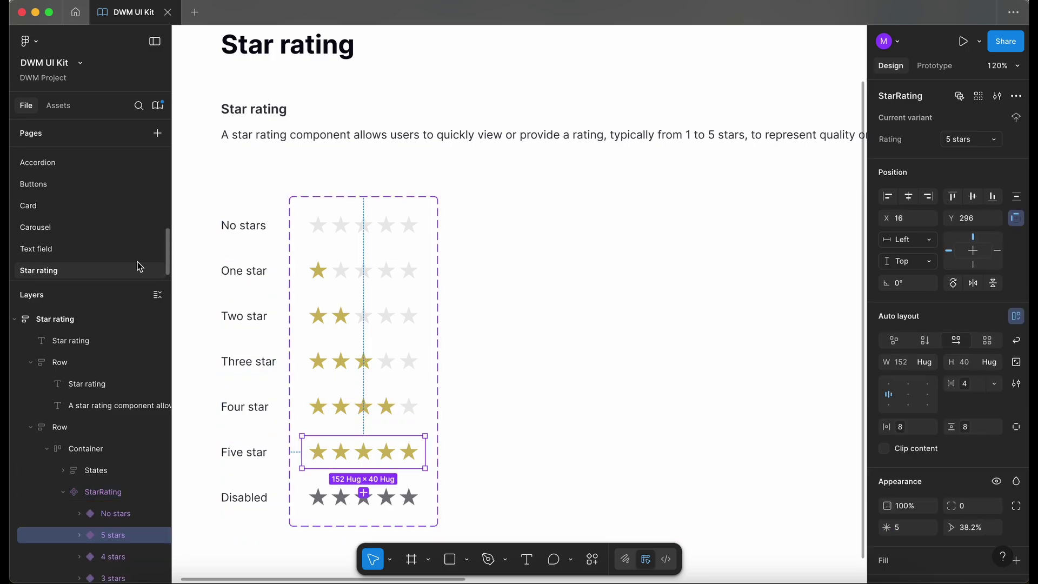
click(93, 227)
scroll(295, 269, down, 3)
scroll(489, 217, right, 5)
scroll(489, 216, up, 2)
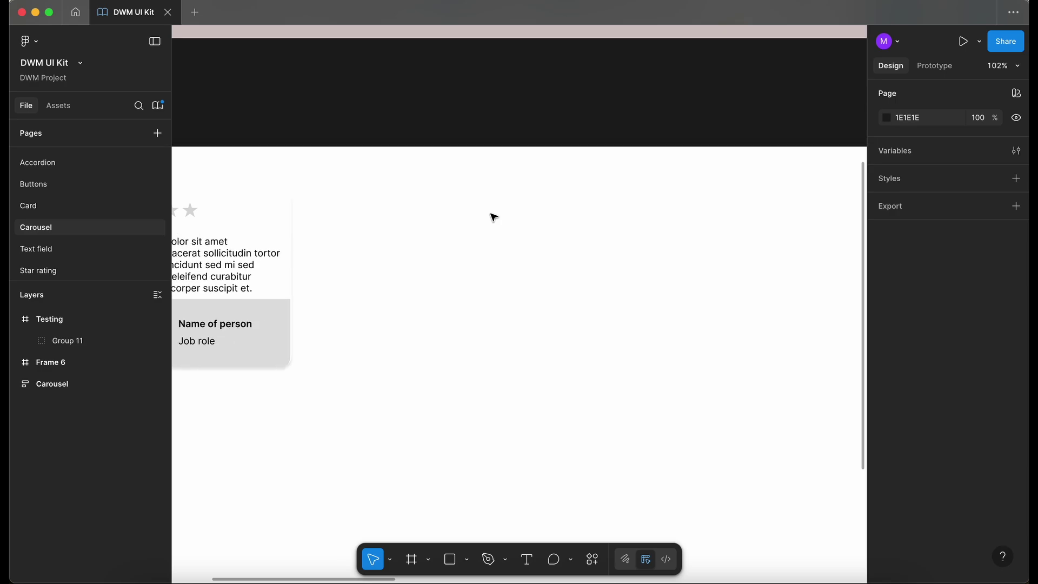
key(ctrl+v)
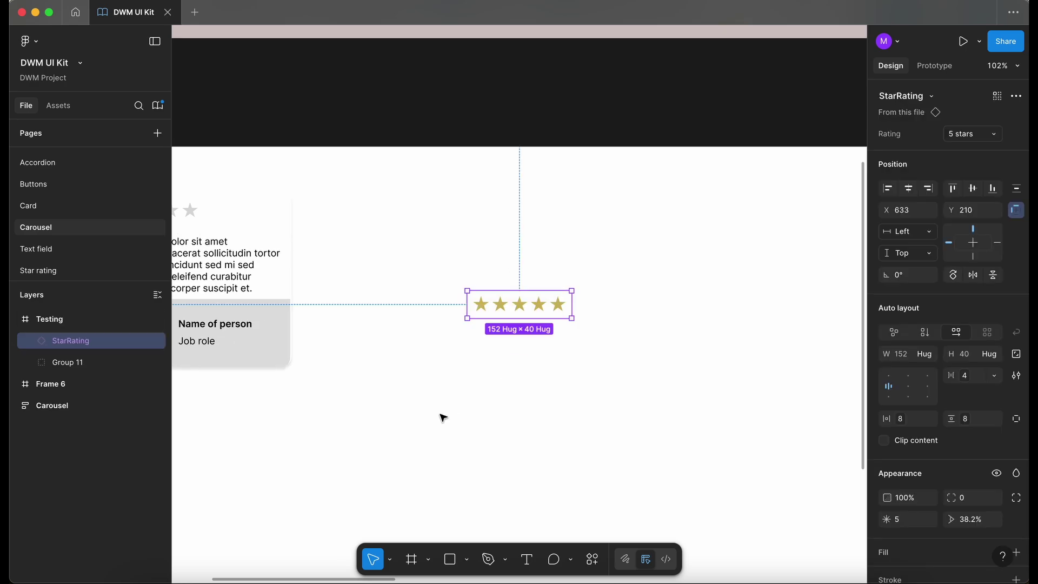
Draw a new frame about 413 × 263 beneath the gold star rating in the Testing frame.
scroll(440, 416, down, 3)
scroll(440, 417, left, 5)
scroll(442, 417, down, 2)
click(380, 258)
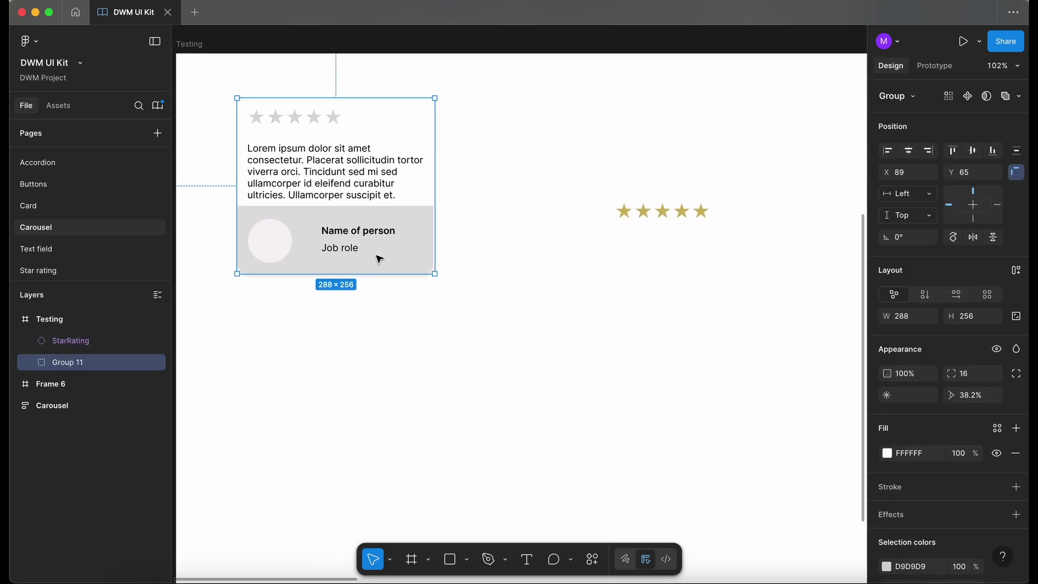
scroll(380, 259, down, 2)
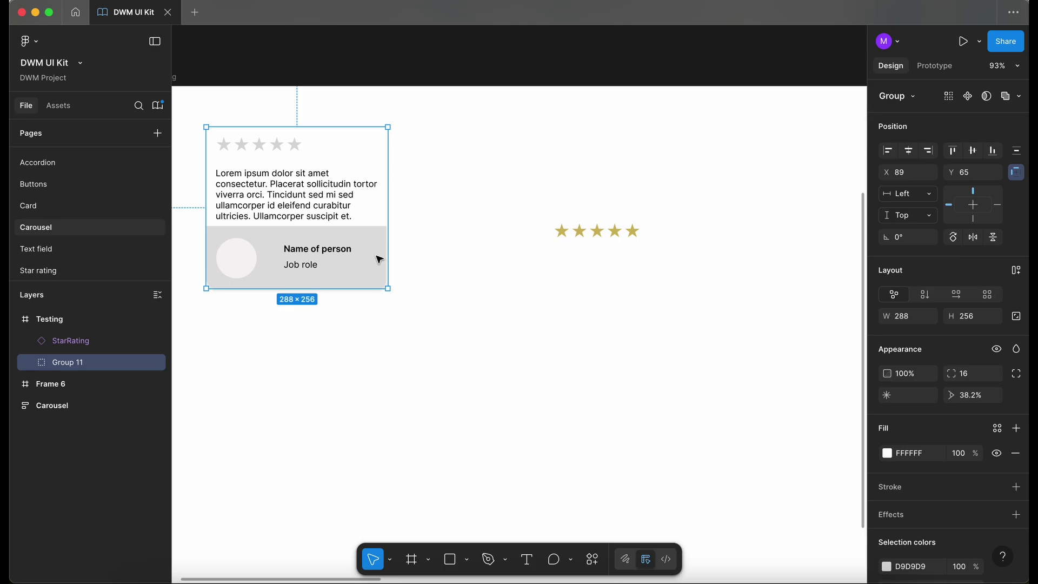
scroll(380, 259, down, 4)
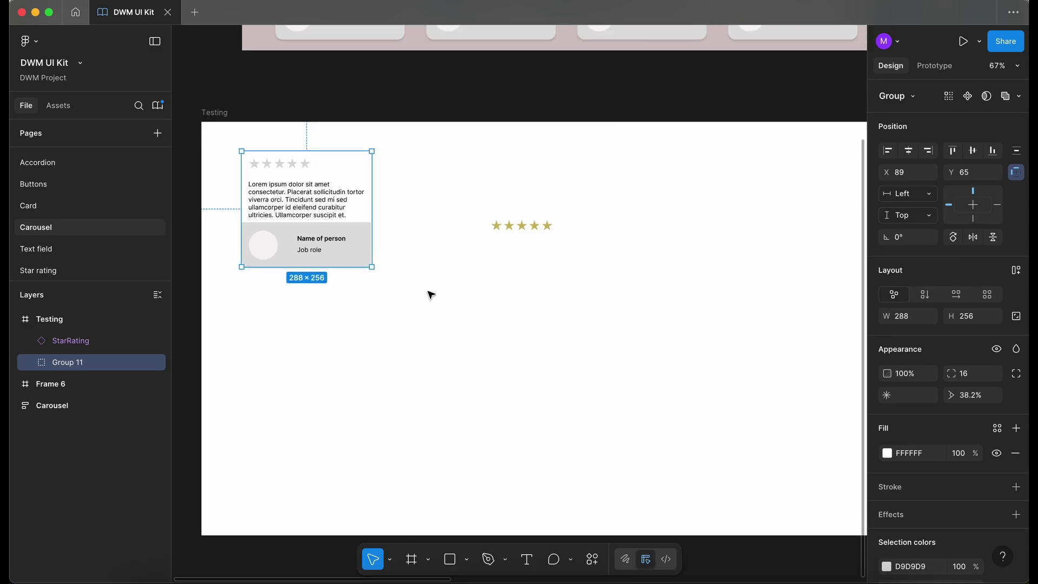
key(f)
drag(424, 269, 610, 389)
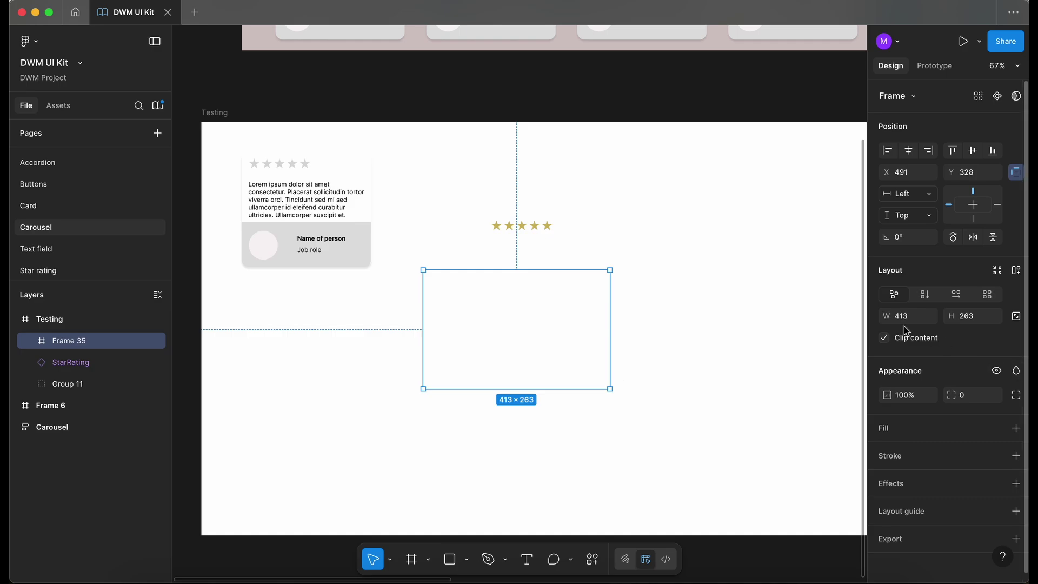
Resize the new frame to 288 × 256, matching the wireframe review card.
scroll(445, 304, up, 5)
click(273, 167)
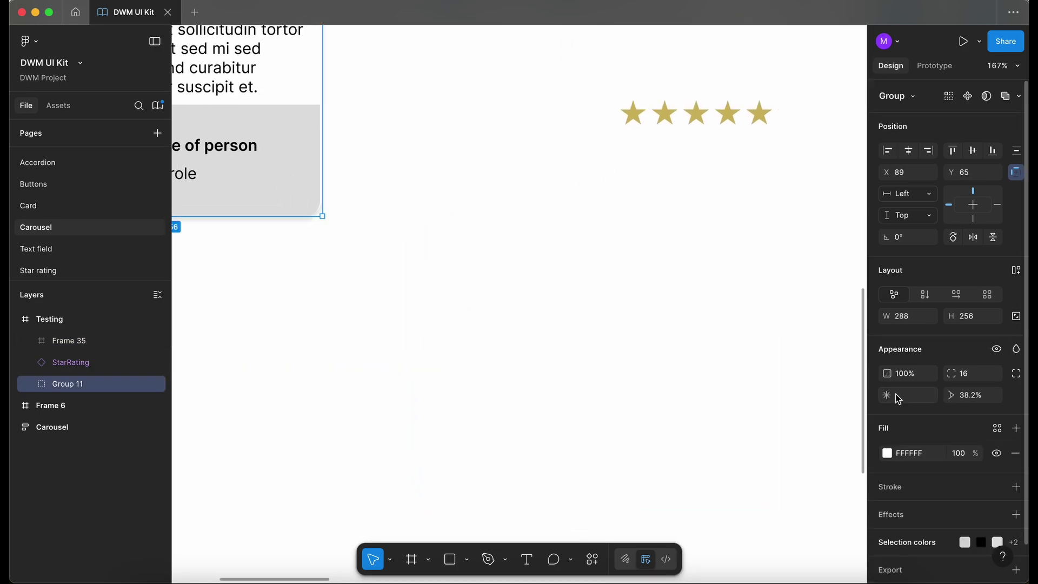
scroll(898, 399, down, 1)
click(621, 308)
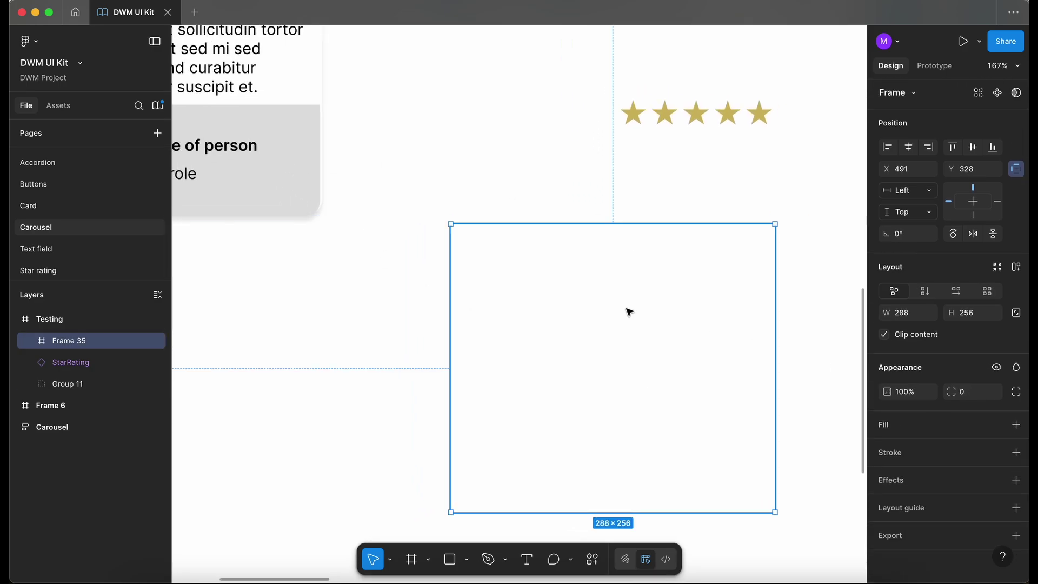
Fill the new 288 × 256 frame with the library colour dwm-neutral-0.
click(998, 426)
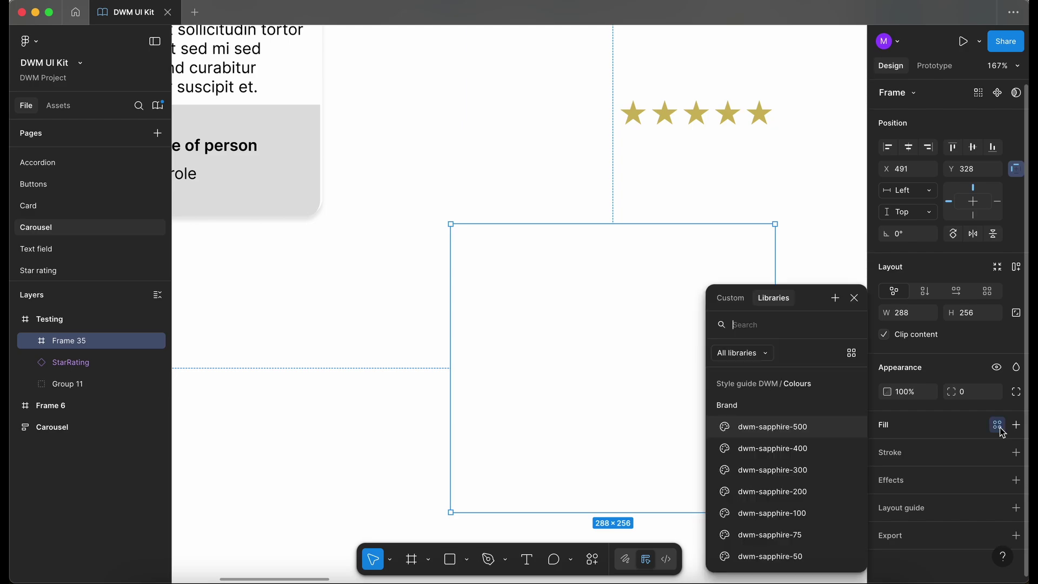
scroll(788, 470, down, 10)
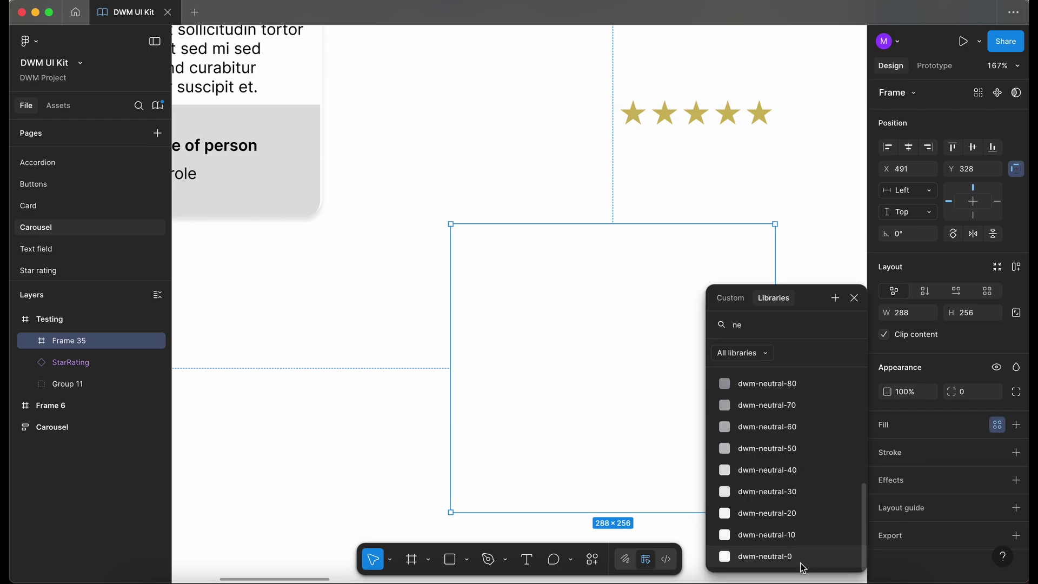
key(Escape)
Check the effects on the wireframe review card and add a drop shadow to the new frame.
key(shift+Tab)
key(shift+2)
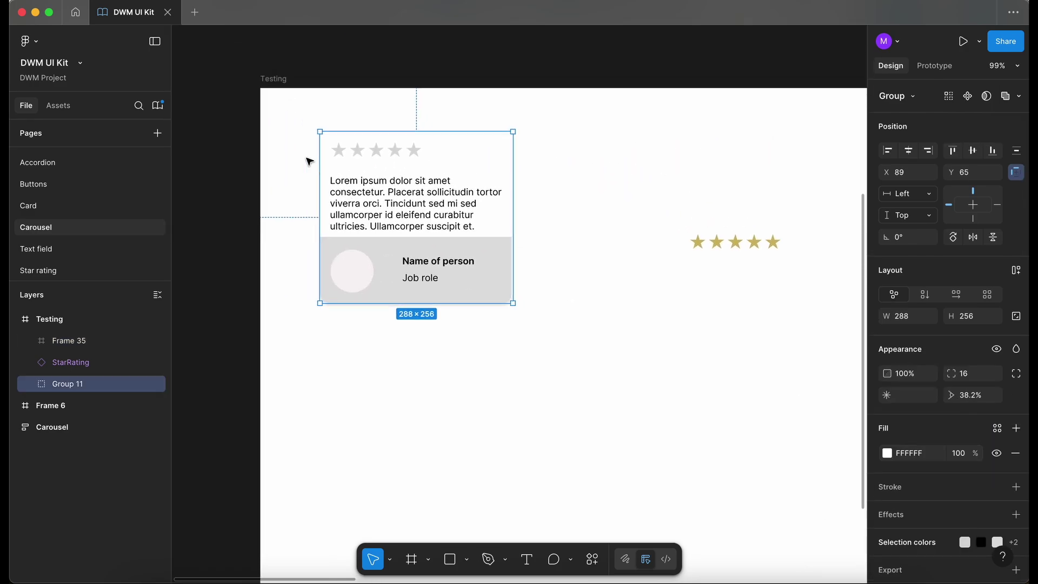
click(626, 277)
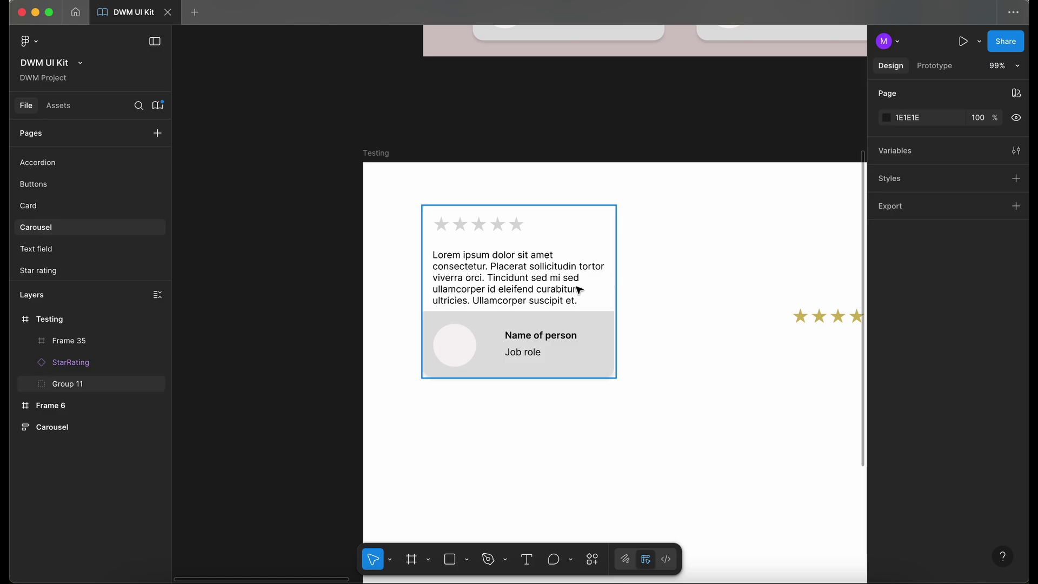
scroll(577, 290, up, 5)
double_click(653, 275)
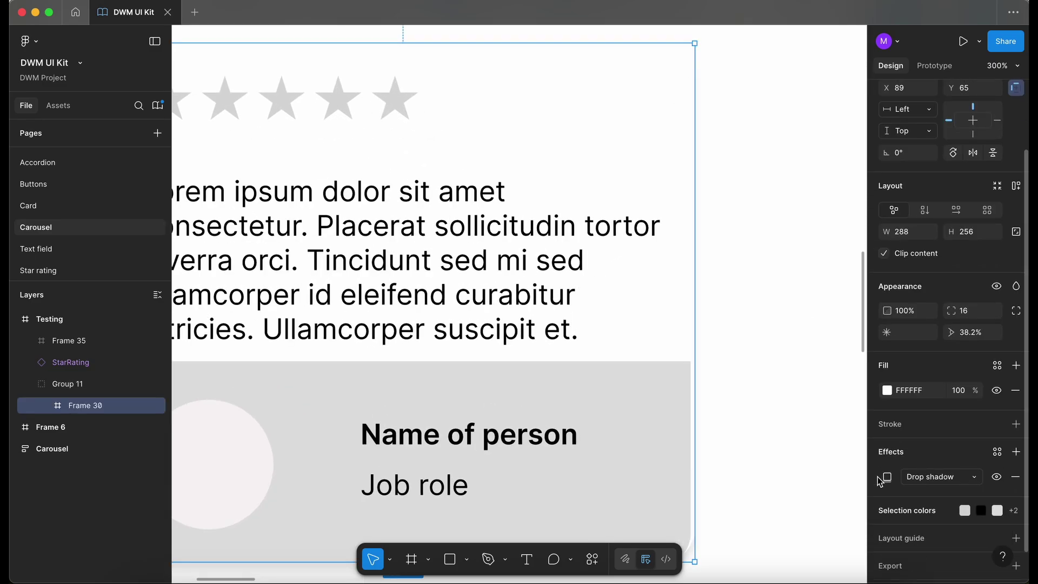
click(727, 387)
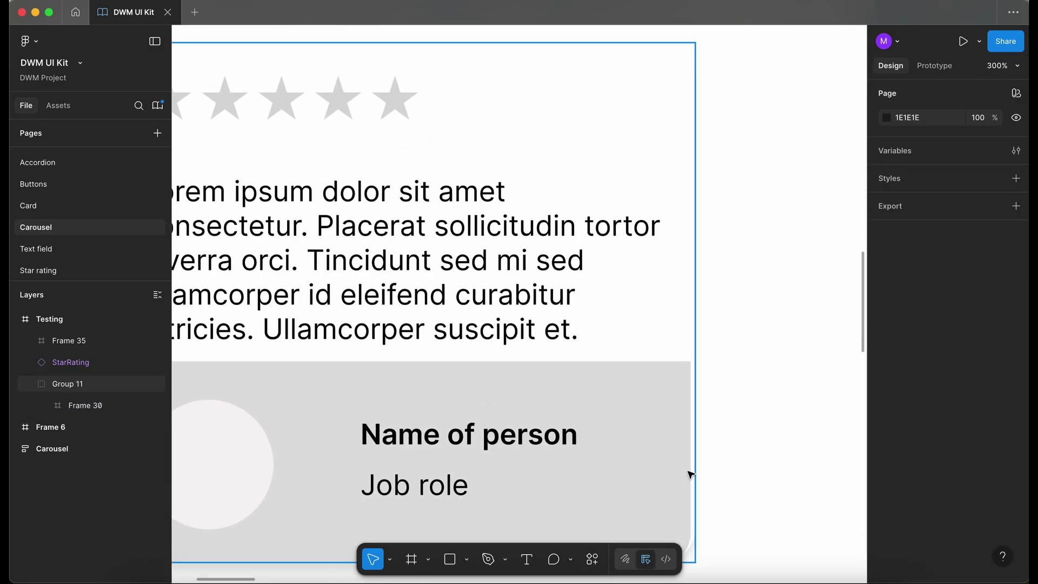
key(shift+1)
click(280, 359)
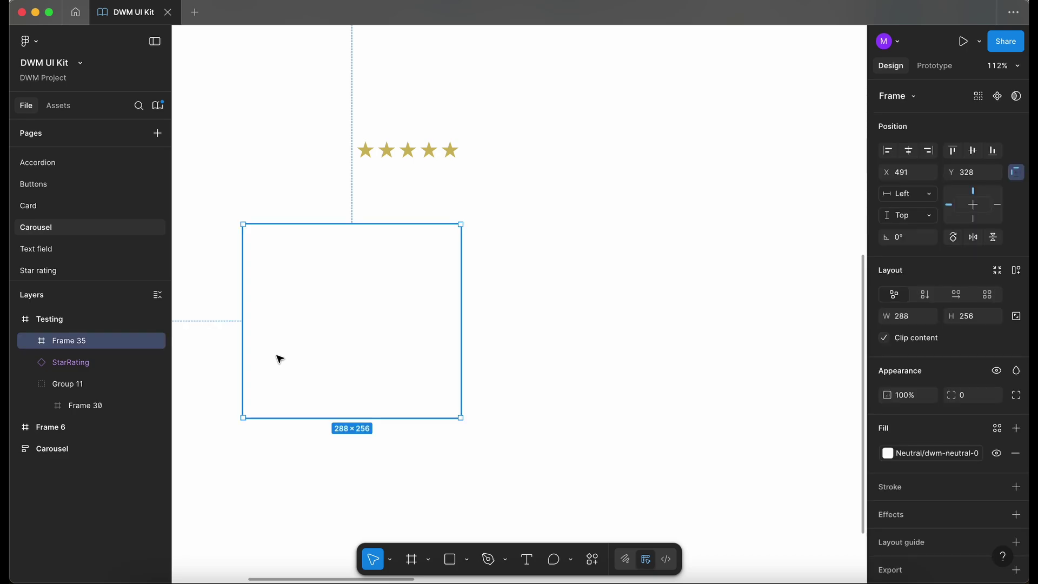
click(998, 518)
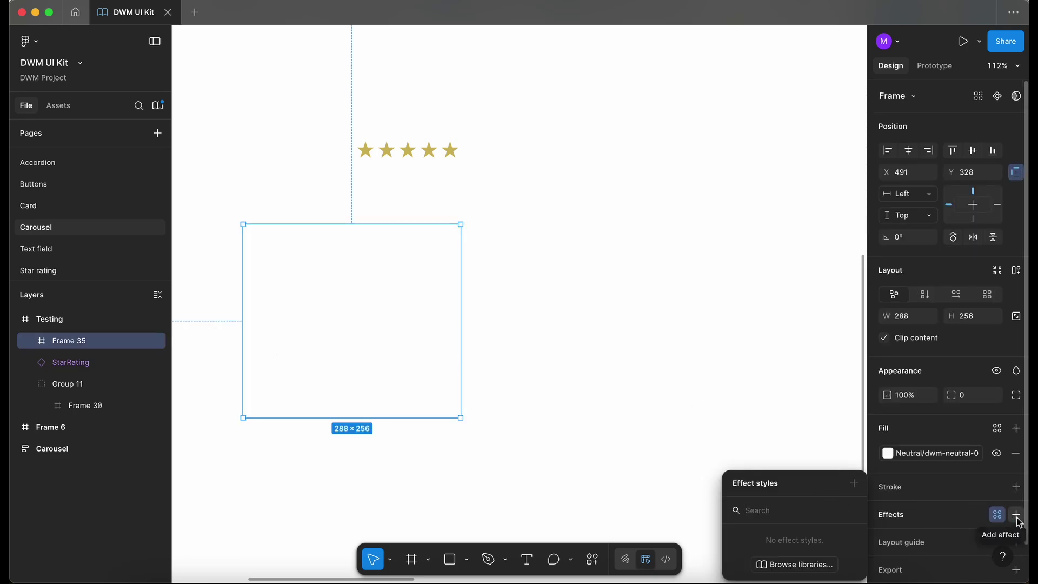
click(1018, 519)
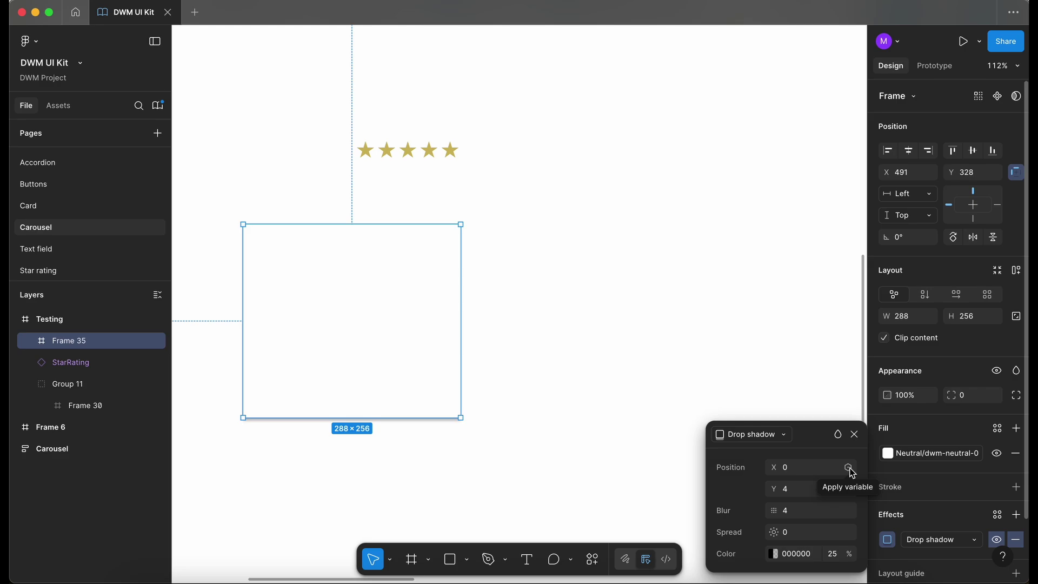
Bind the drop shadow's offset, blur, spread and colour to the shadow variables and set the frame's Shadows mode to Small.
click(978, 372)
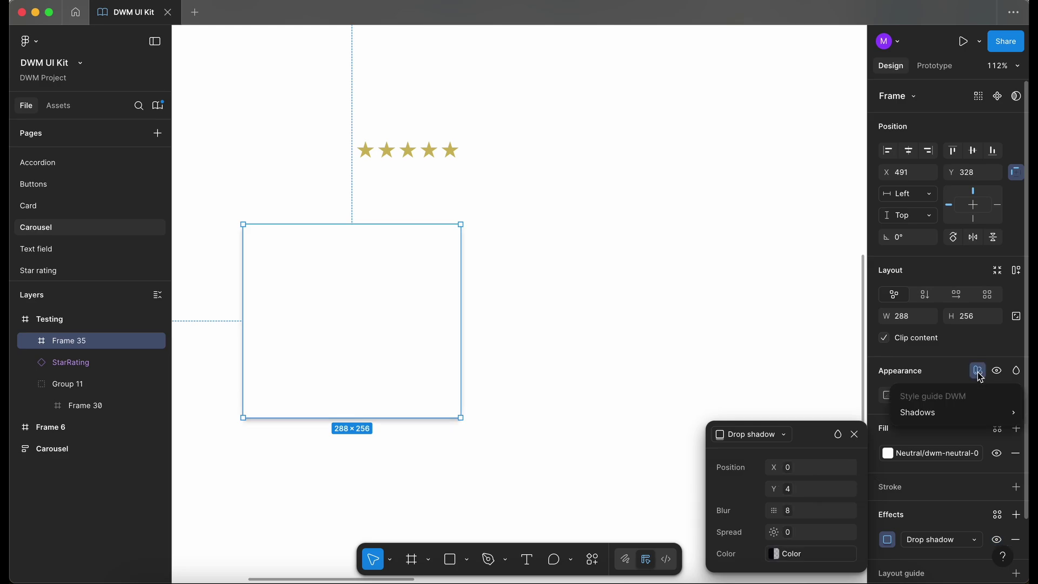
mouse_move(968, 412)
click(782, 439)
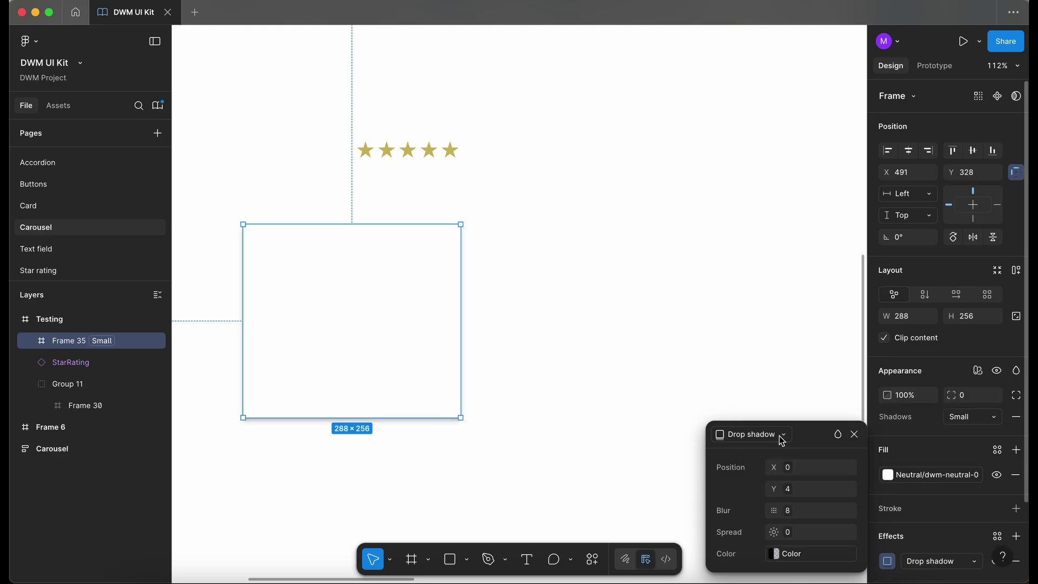
click(621, 345)
Set the new card frame's corner radius to 16, as on the wireframe review card.
scroll(602, 371, left, 5)
scroll(602, 371, down, 2)
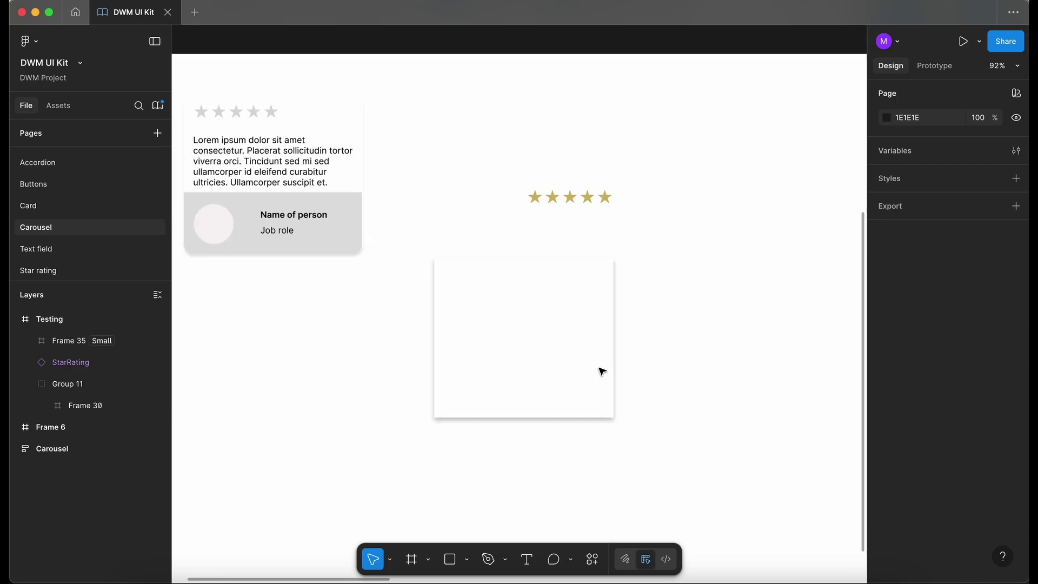
scroll(602, 371, left, 3)
click(416, 232)
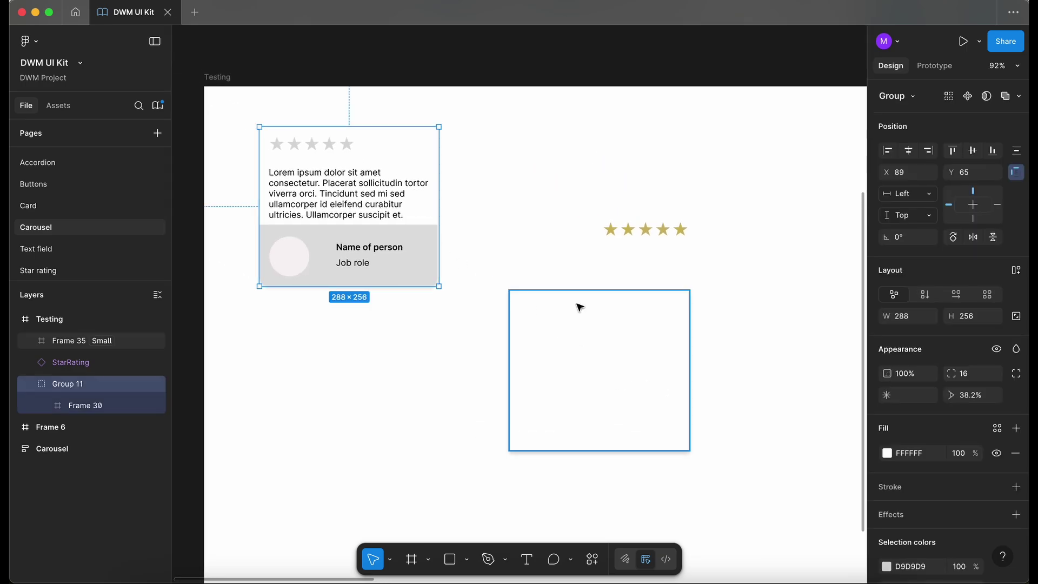
click(595, 339)
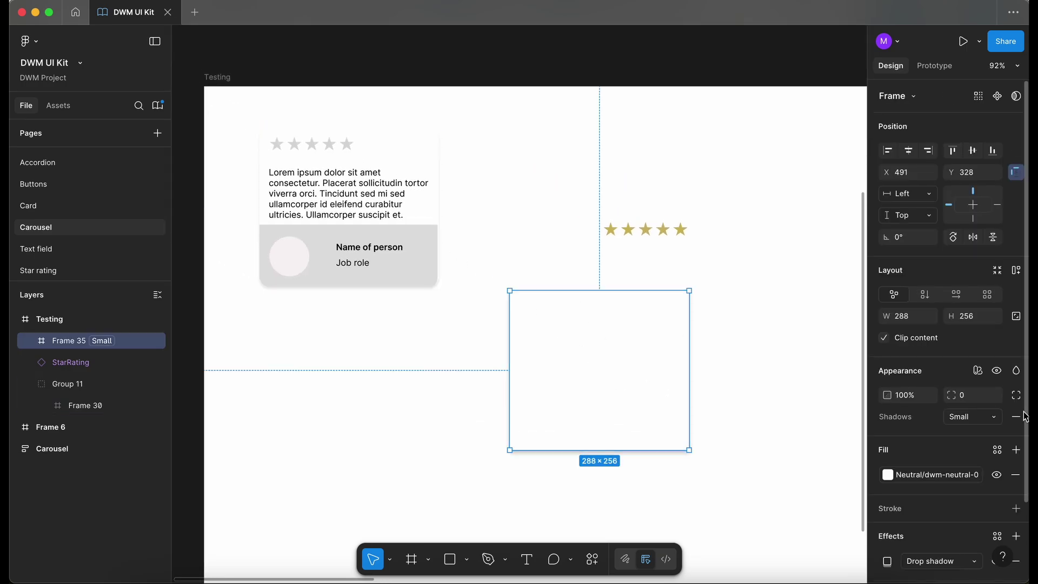
click(962, 395)
text(16)
key(Return)
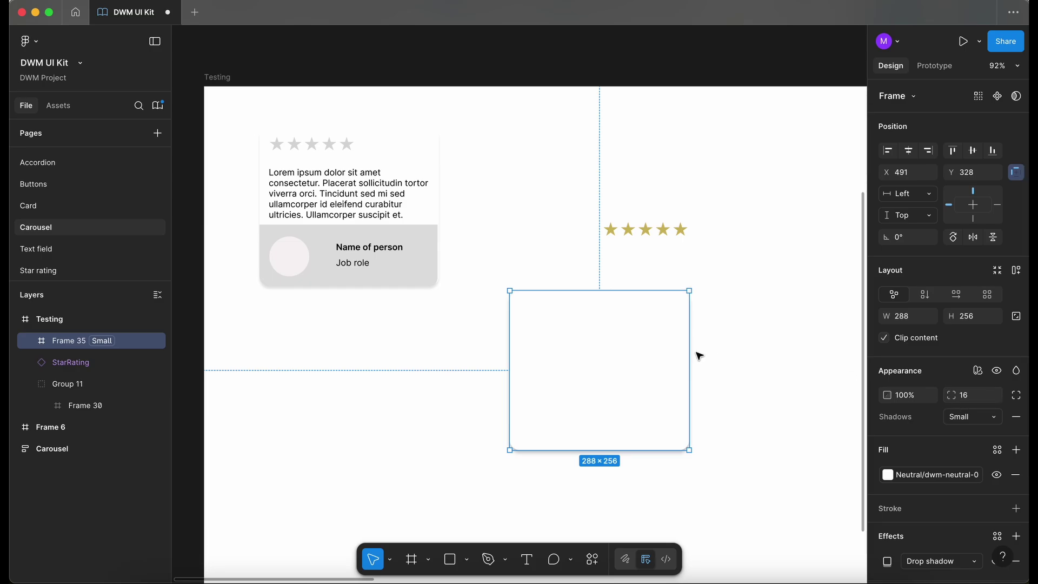
Move the gold StarRating instance inside the new card frame, near its upper-left corner.
click(697, 354)
scroll(505, 308, down, 2)
scroll(505, 308, right, 2)
drag(645, 229, 531, 276)
scroll(531, 275, up, 2)
click(438, 353)
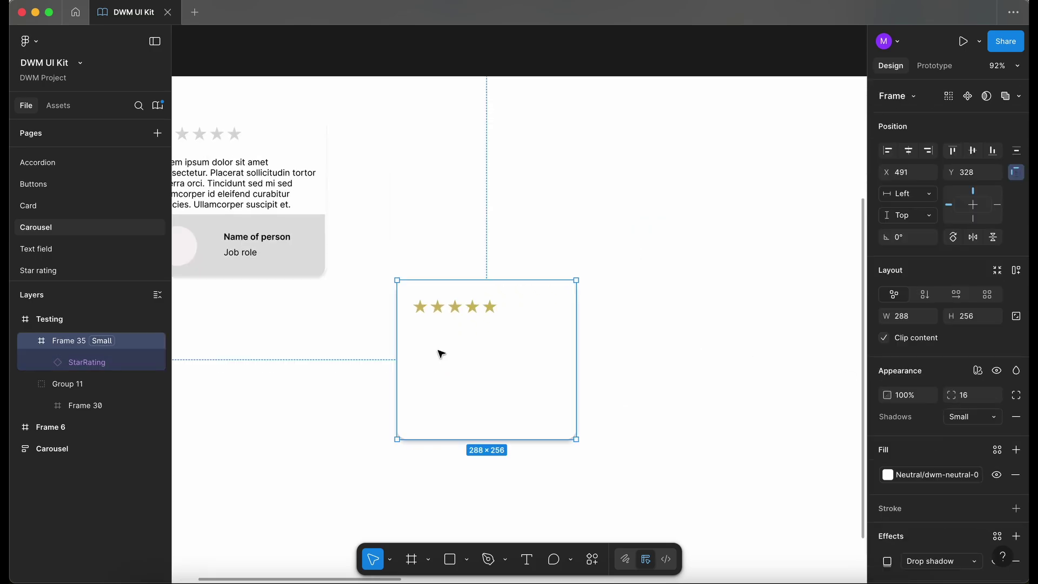
Rename the card frame _Review and apply auto layout to it.
double_click(65, 339)
text(review)
click(295, 365)
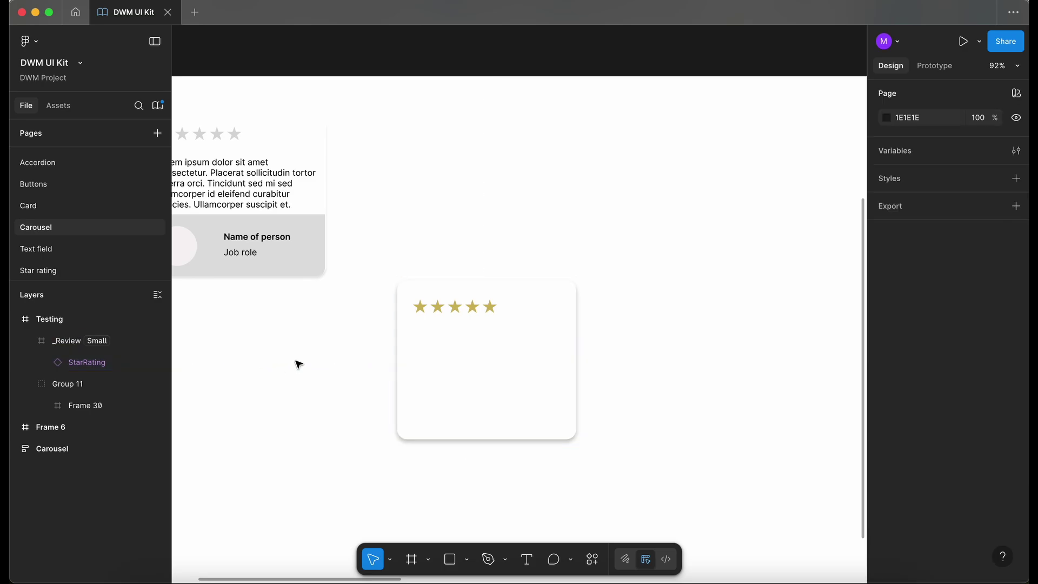
click(507, 359)
key(shift+a)
Give the _Review frame a minimum width of 288, matching the wireframe card's width.
scroll(541, 335, left, 3)
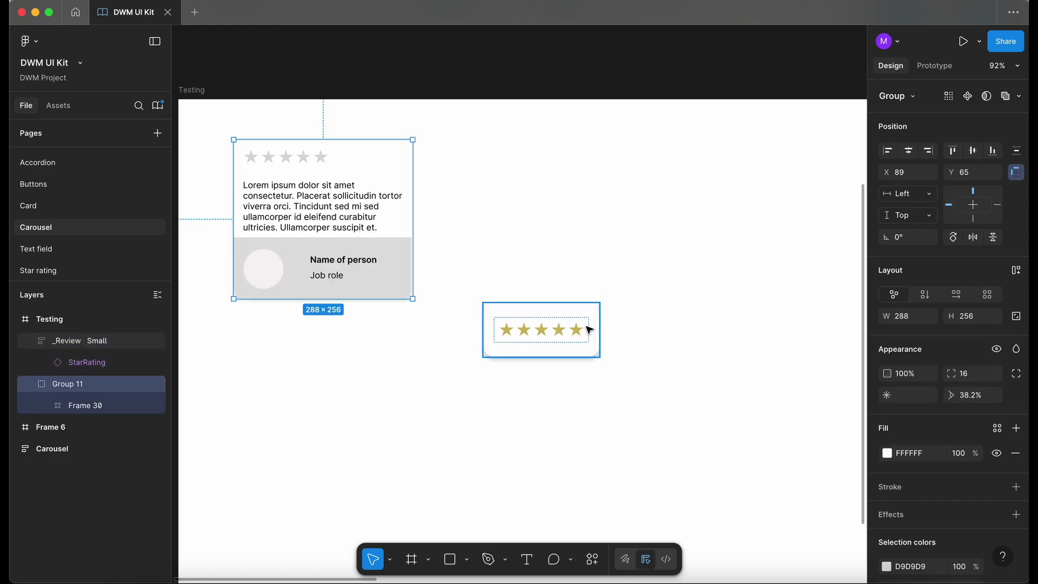
click(591, 330)
click(344, 252)
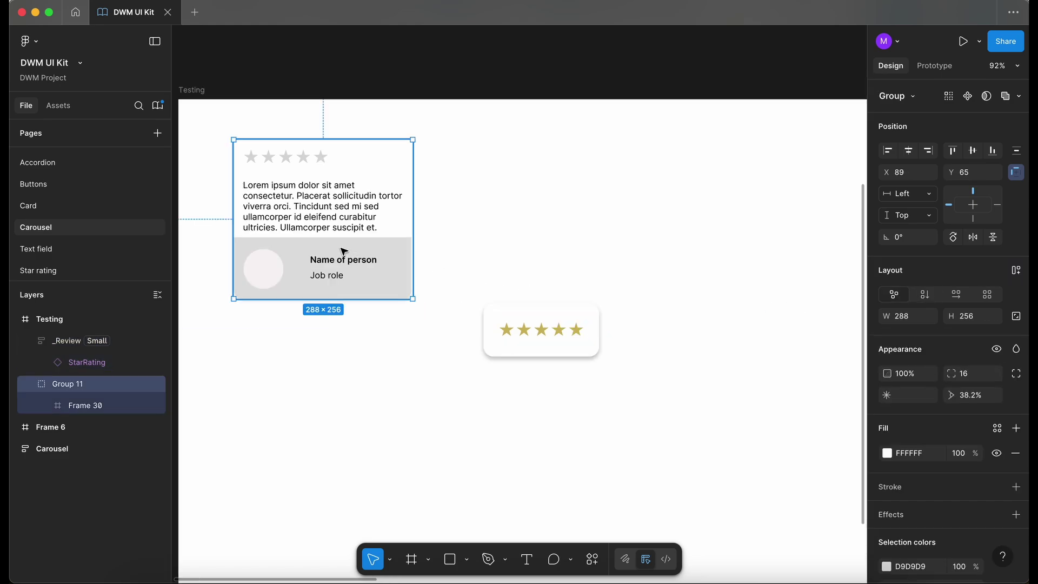
click(527, 320)
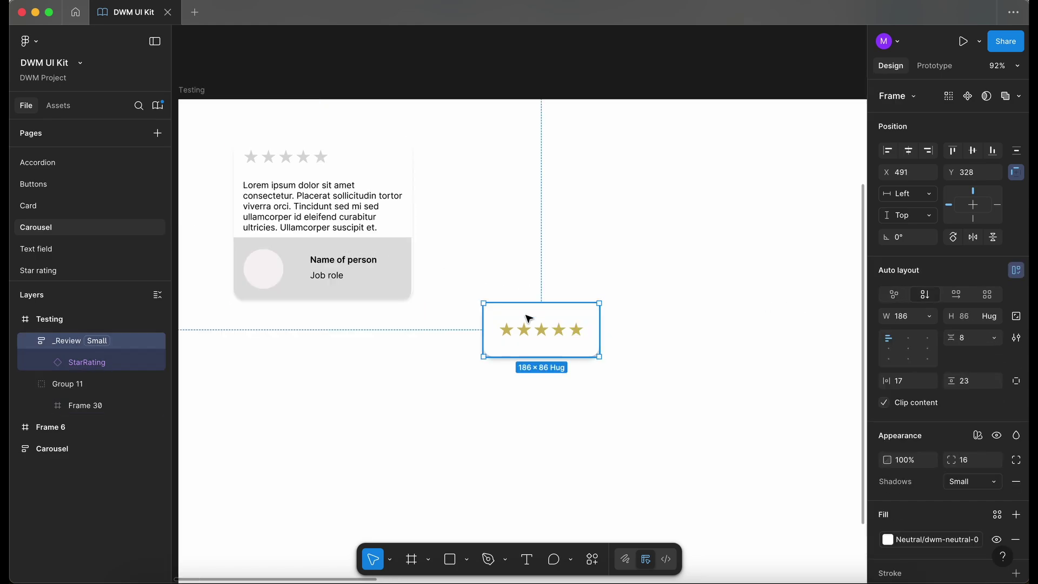
click(932, 317)
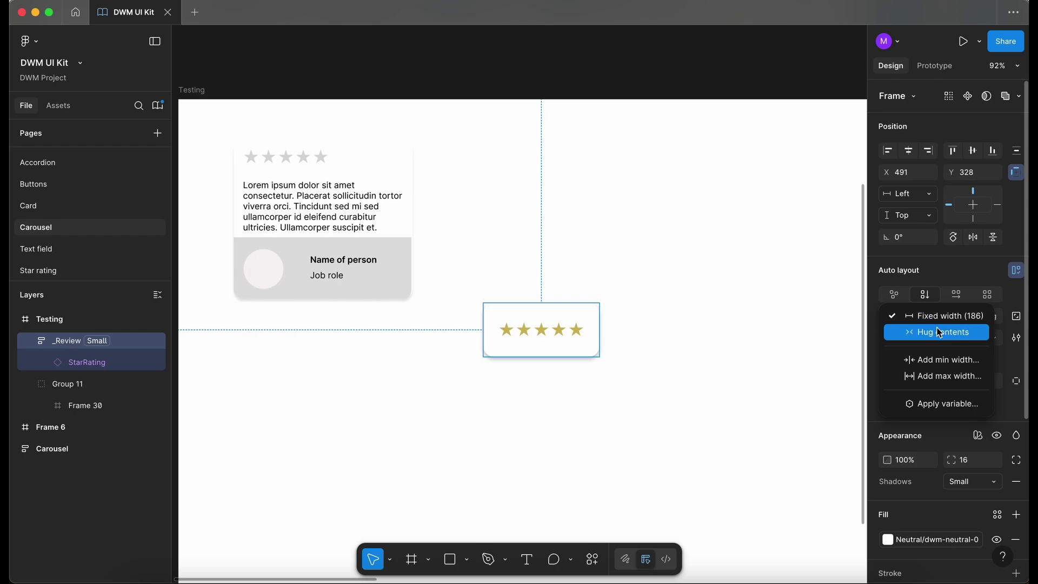
click(959, 361)
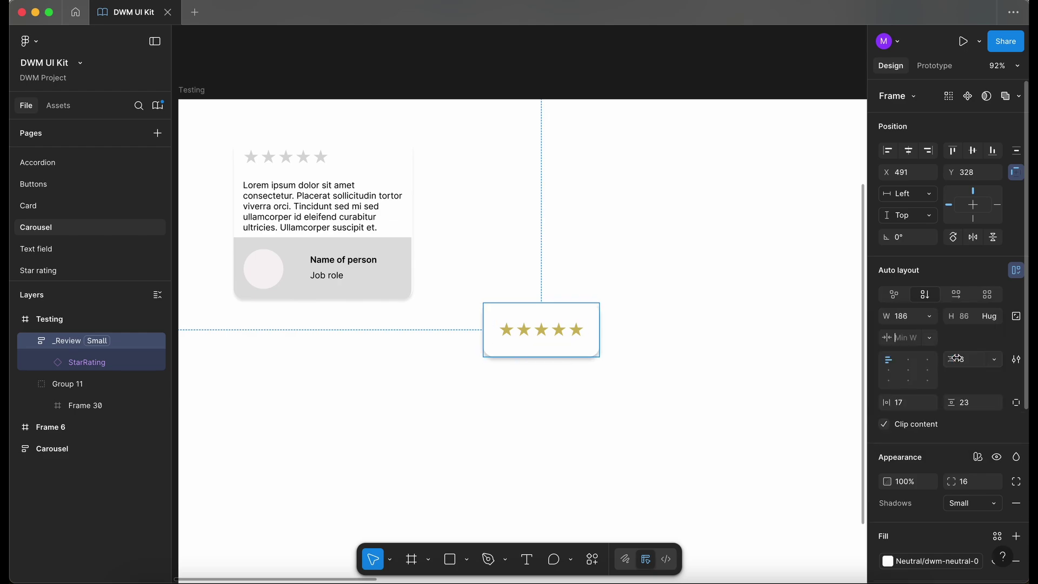
text(288)
key(Return)
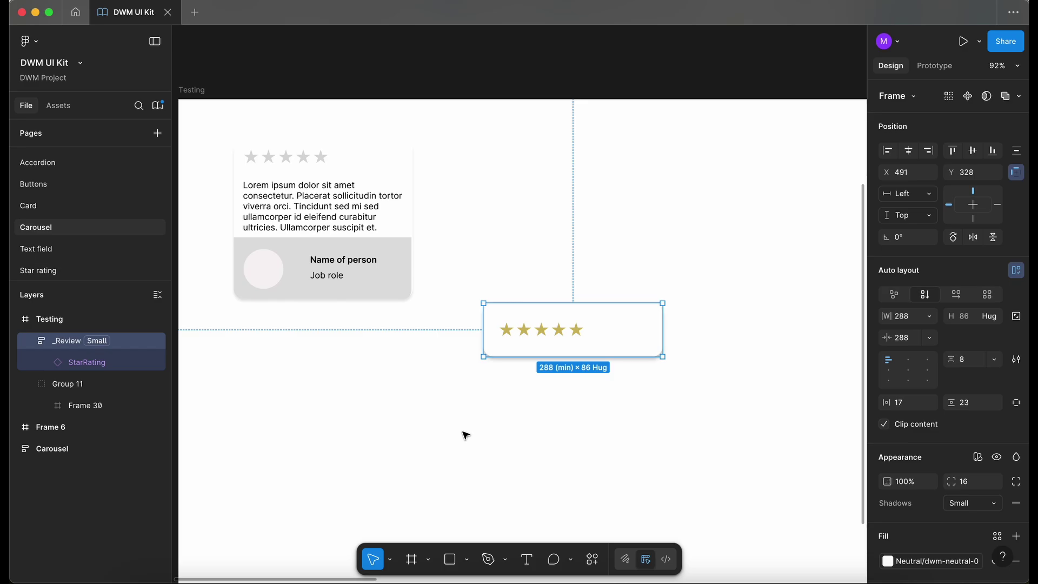
Copy the Lorem ipsum paragraph from the wireframe card and paste it into _Review below the stars.
click(332, 207)
double_click(332, 207)
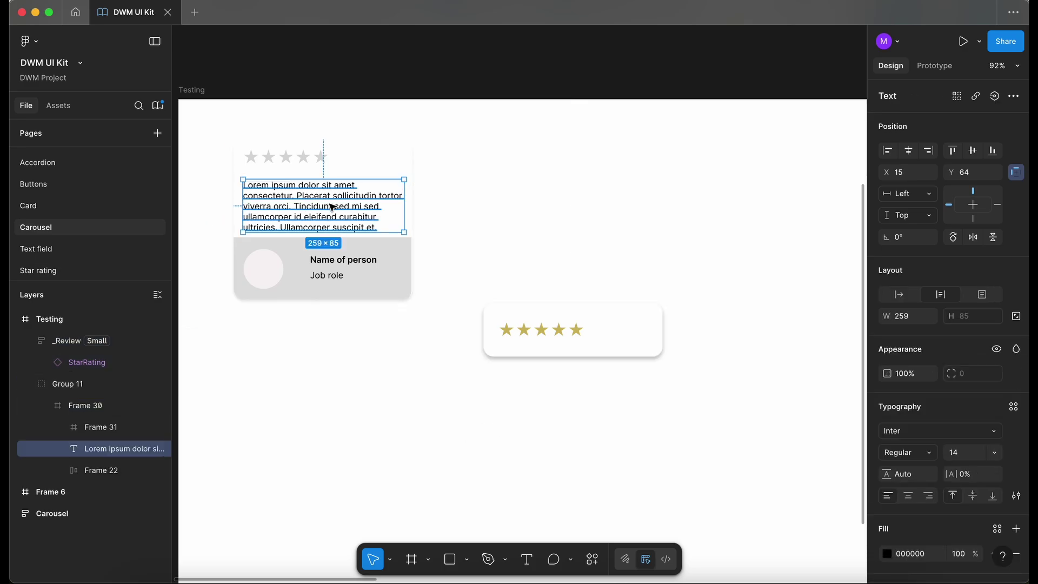
click(597, 342)
key(ctrl+v)
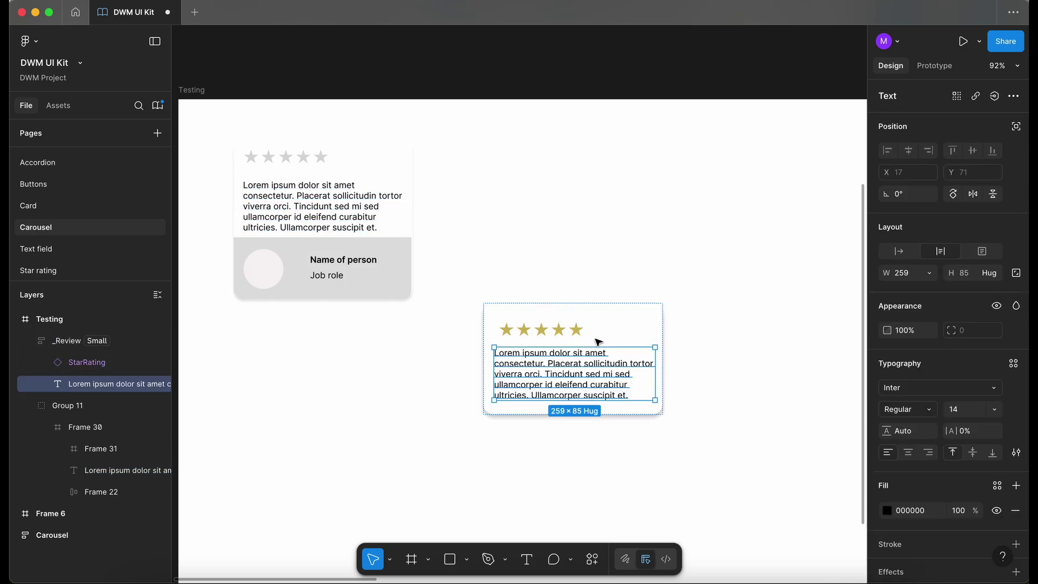
Wrap the pasted Lorem ipsum text in an auto layout frame and name it Content.
scroll(598, 342, down, 1)
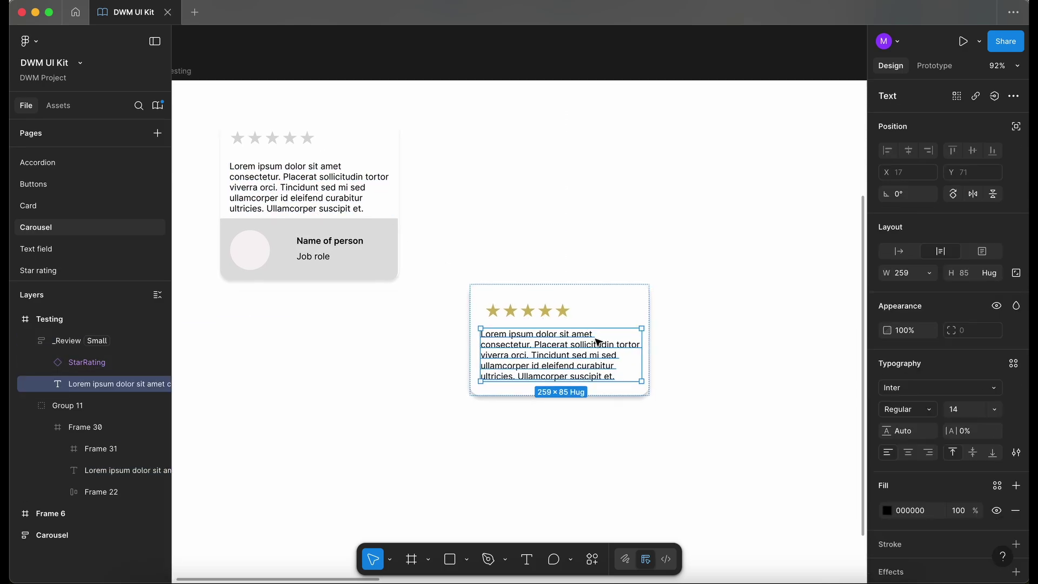
key(shift+a)
double_click(99, 381)
text(Content)
Set the Content frame's width to Fill container and keep its height at Hug contents.
click(926, 273)
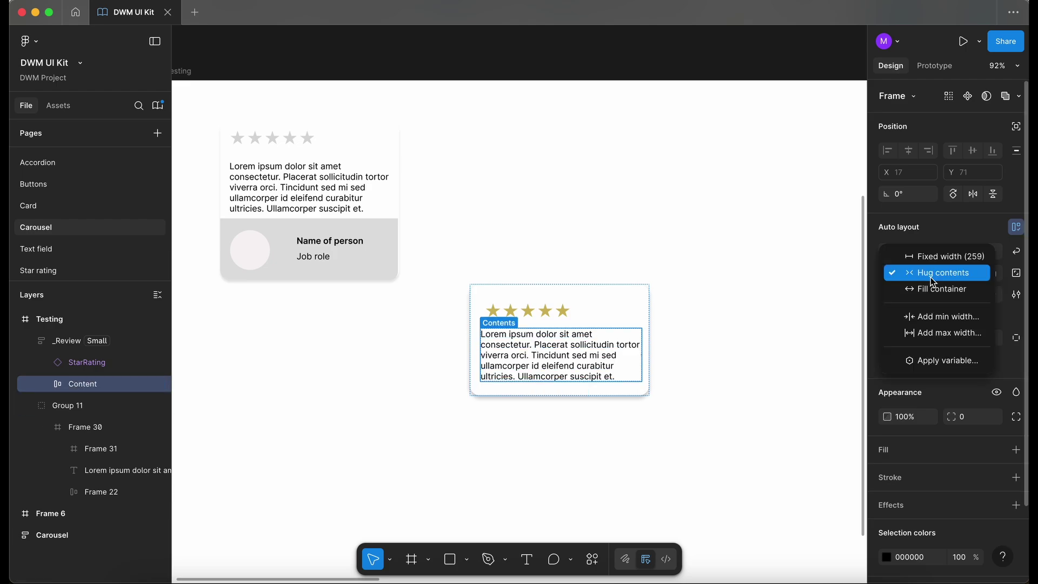
click(933, 287)
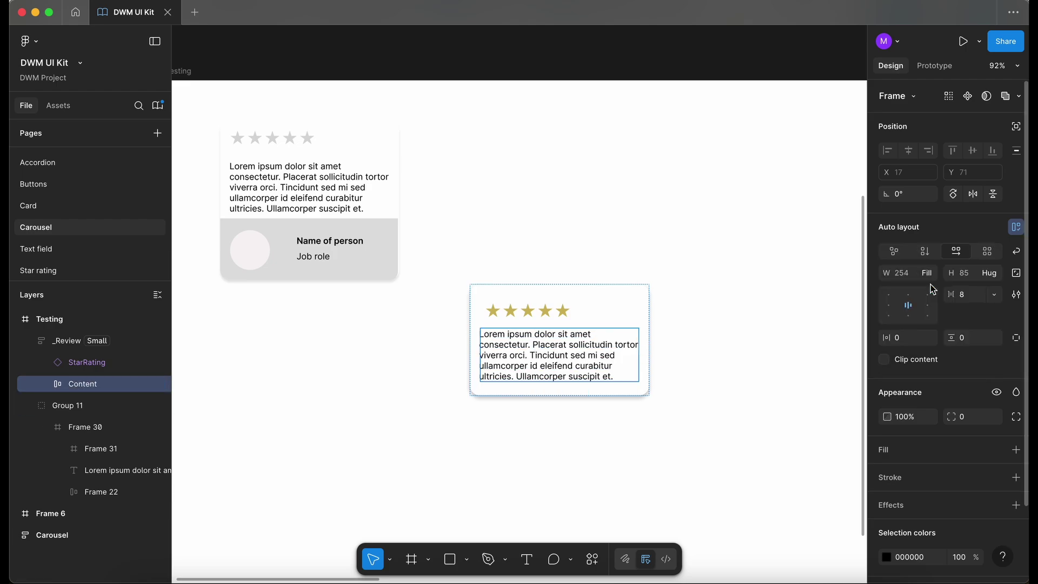
click(997, 278)
click(993, 273)
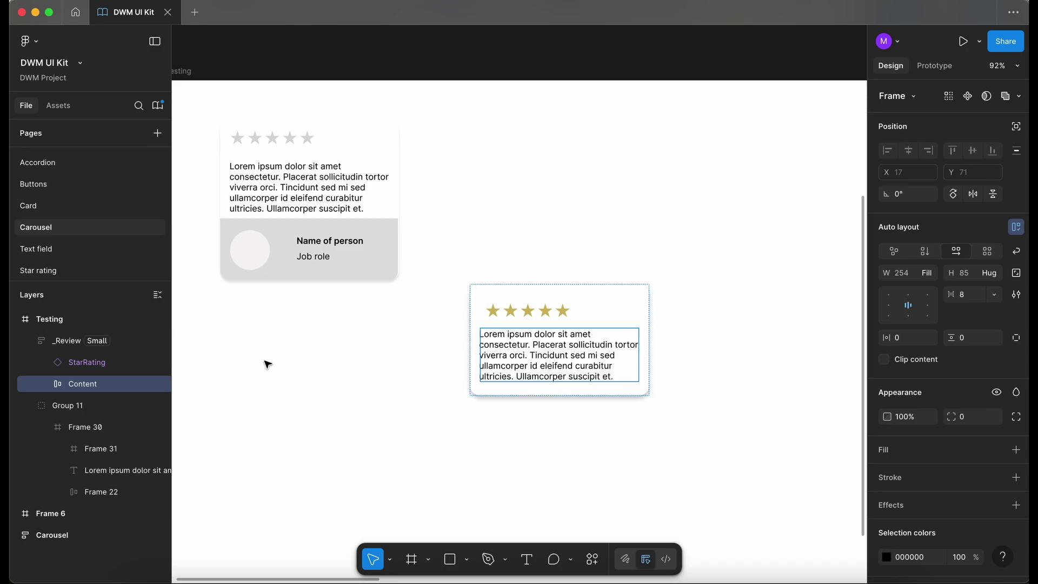
Style the Lorem ipsum paragraph in _Review with the library's 14 px Inter Regular type and the dwm-neutral-600 fill.
click(292, 372)
double_click(546, 355)
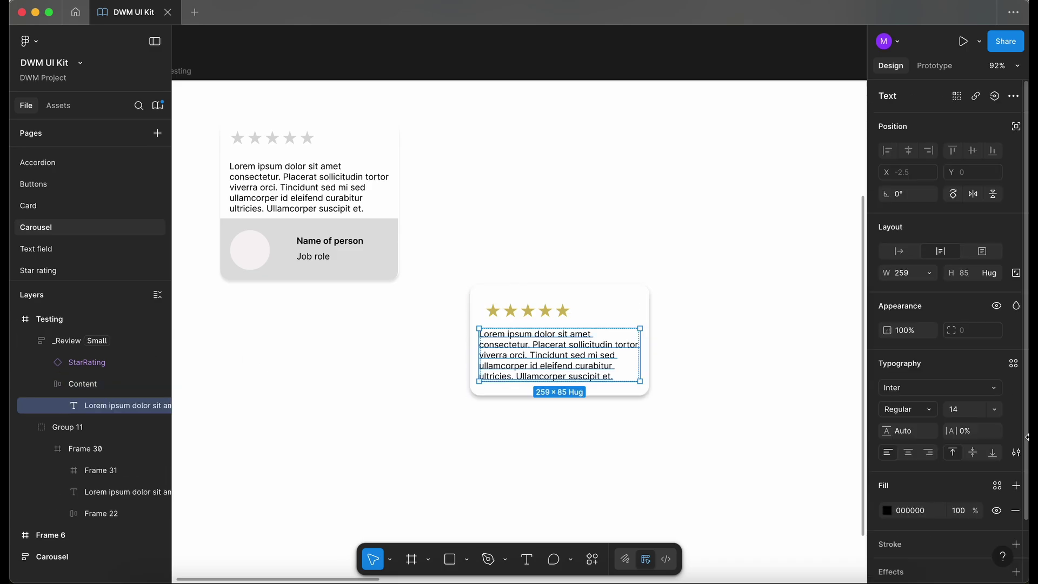
click(998, 396)
click(997, 485)
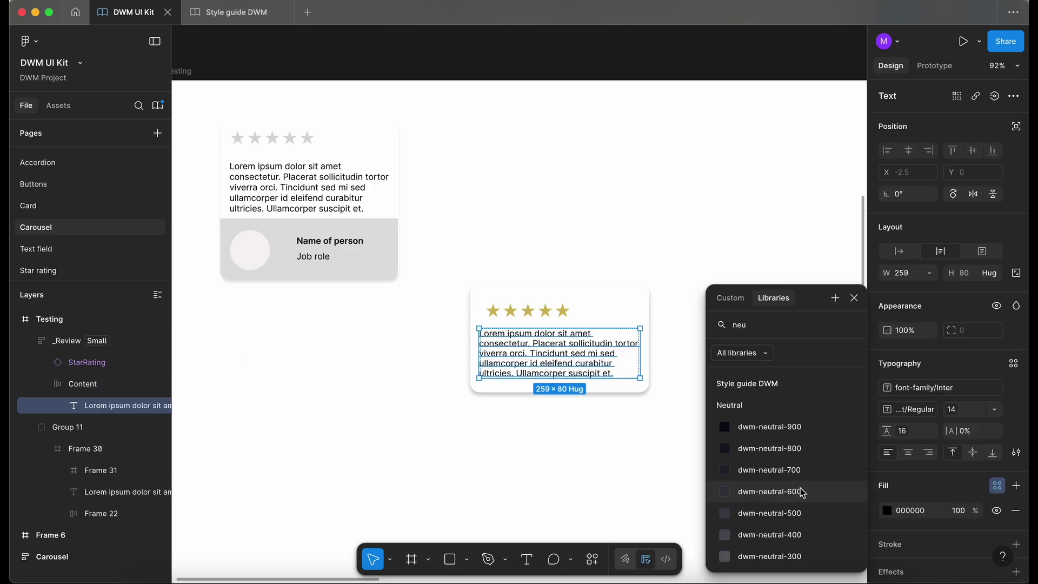
click(812, 493)
click(514, 458)
Copy the wireframe card's avatar circle into _Review below the paragraph and name it Image.
scroll(514, 458, down, 1)
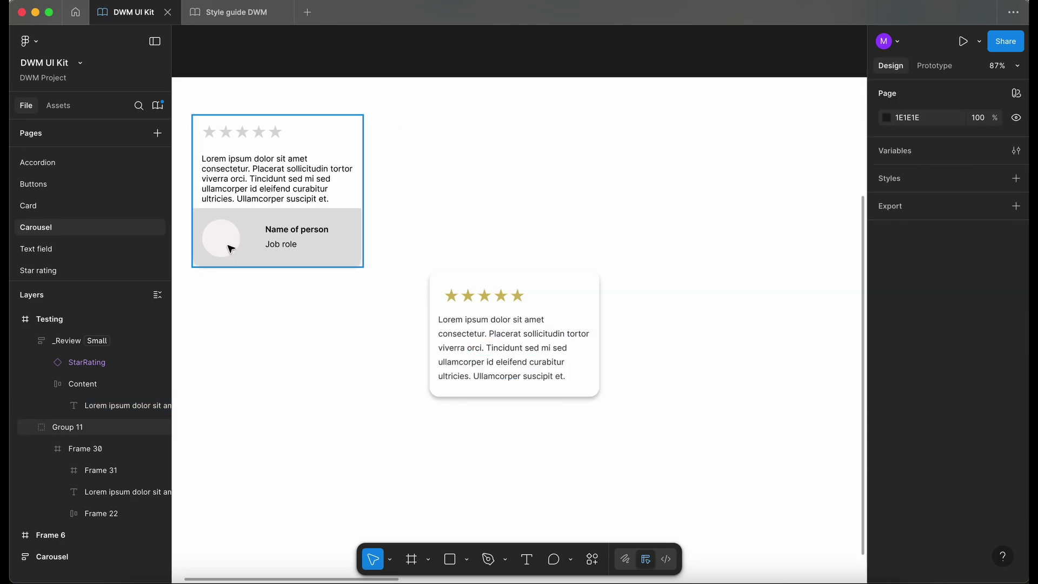
scroll(231, 248, down, 2)
scroll(231, 249, left, 1)
click(242, 188)
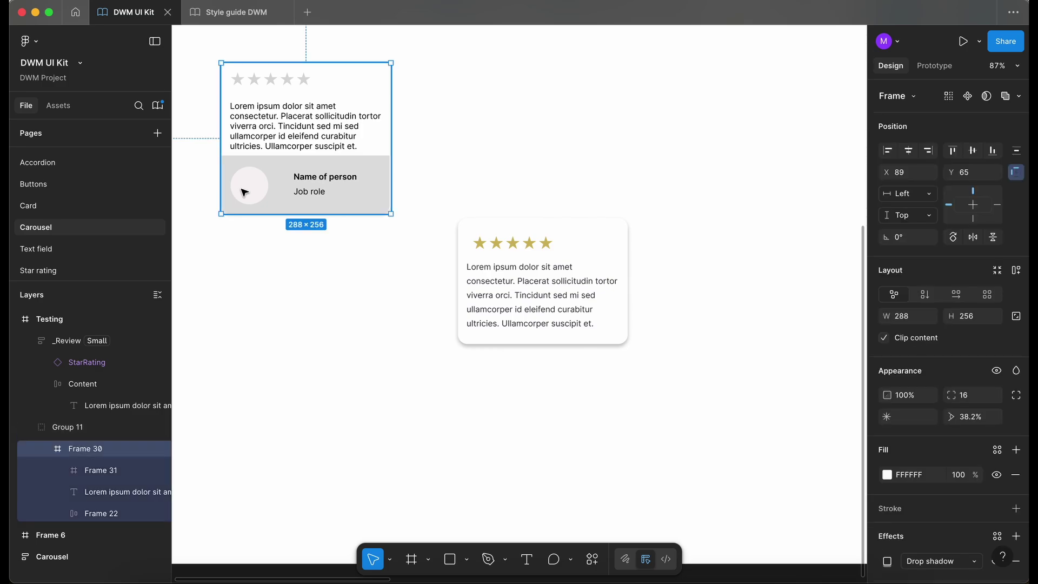
click(248, 191)
key(ctrl+c)
click(499, 336)
key(ctrl+v)
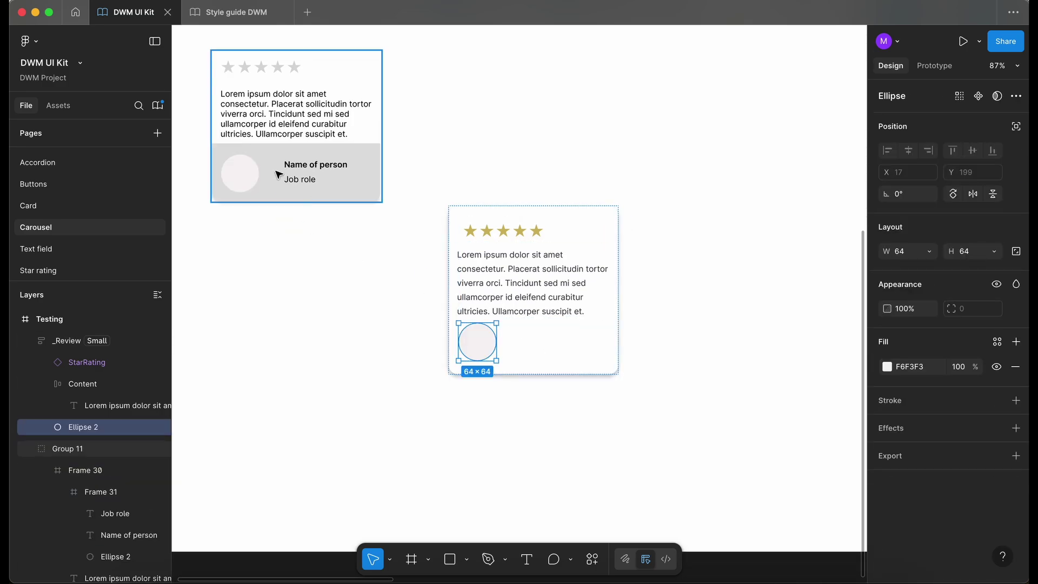
key(super+r)
text(Image)
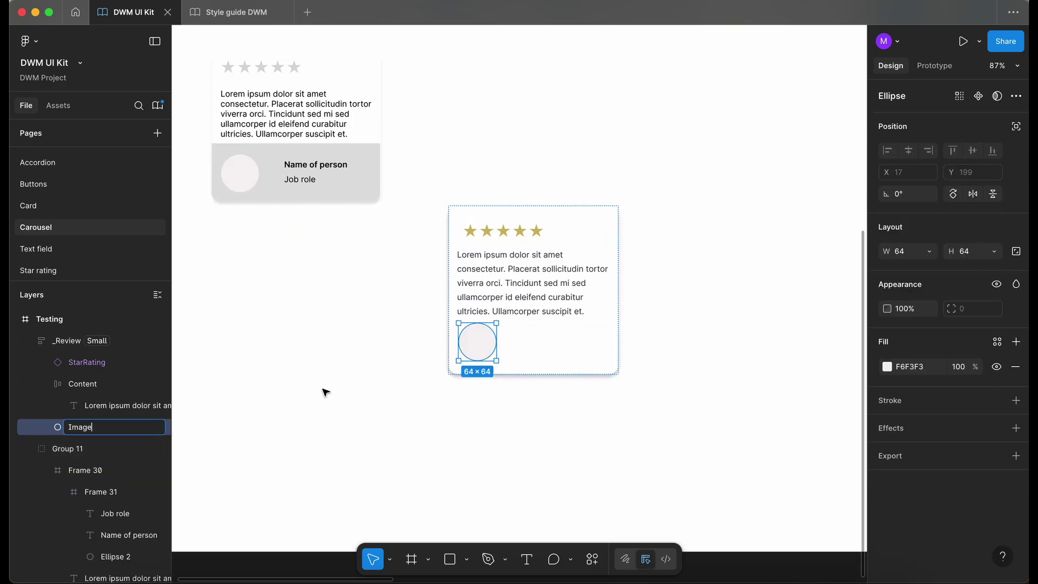
click(452, 394)
Copy the wireframe's Name of person and Job role texts and paste them into _Review below the Image circle.
super+click(302, 165)
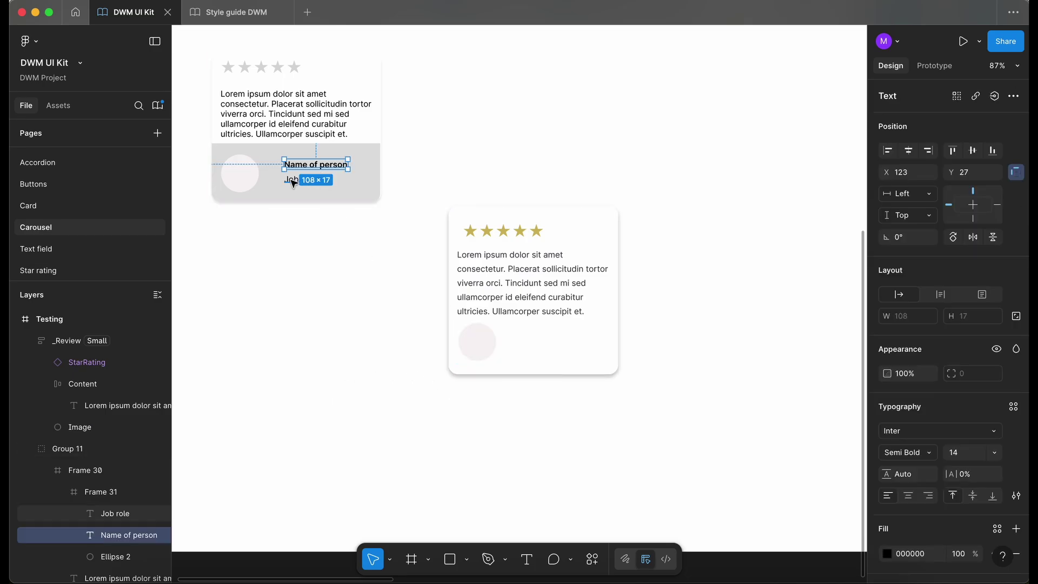
shift+click(290, 181)
key(super+c)
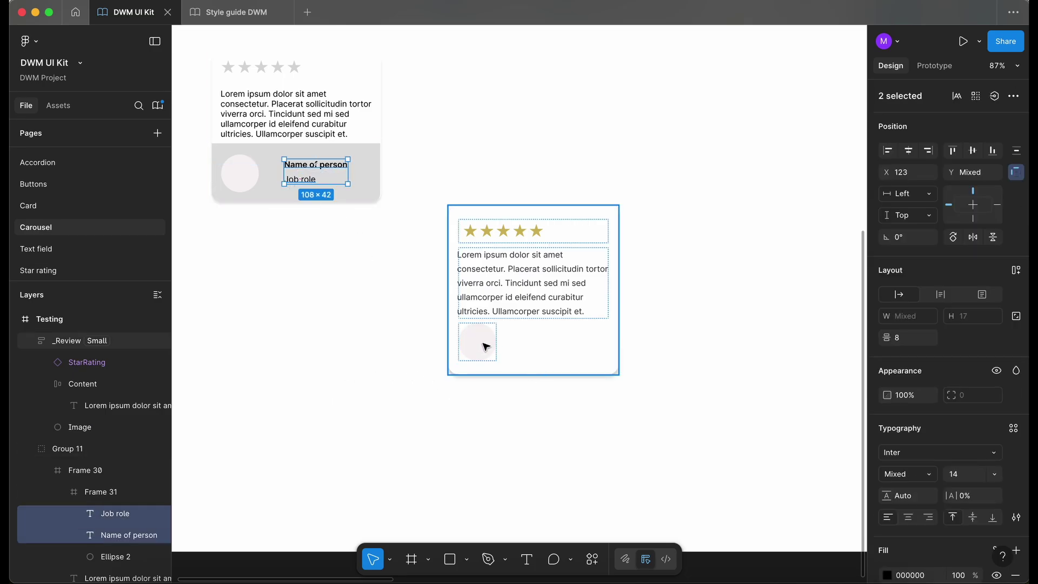
click(486, 346)
key(super+v)
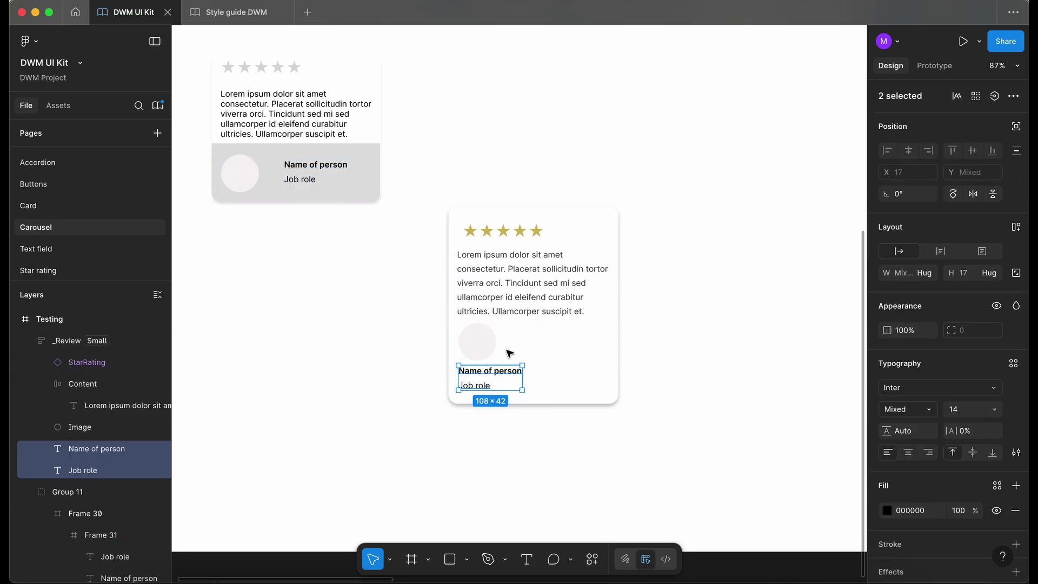
Apply the library's 14 px Inter typography with line height 24 to Name of person and Job role, keeping Job role Regular.
shift+click(484, 383)
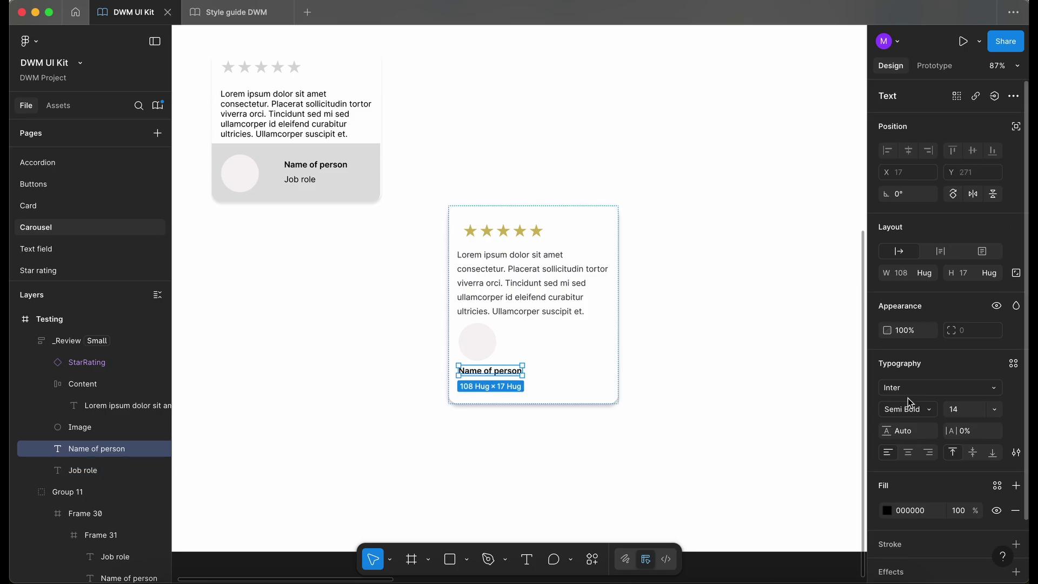
click(995, 389)
click(474, 387)
scroll(471, 389, up, 3)
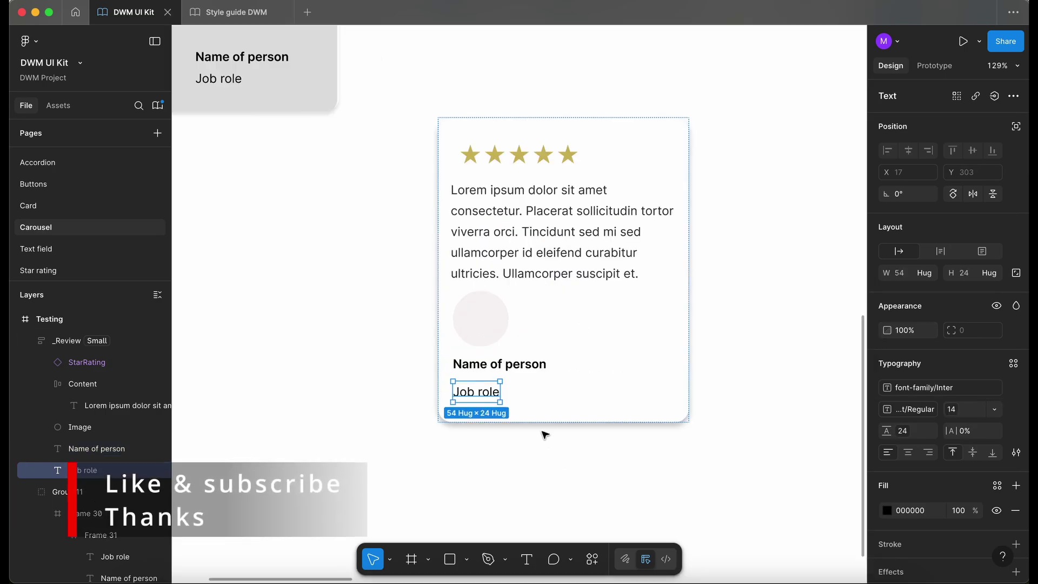
Wrap Name of person and Job role in an auto layout frame named Content and apply a spacing variable to its gap.
shift+click(518, 371)
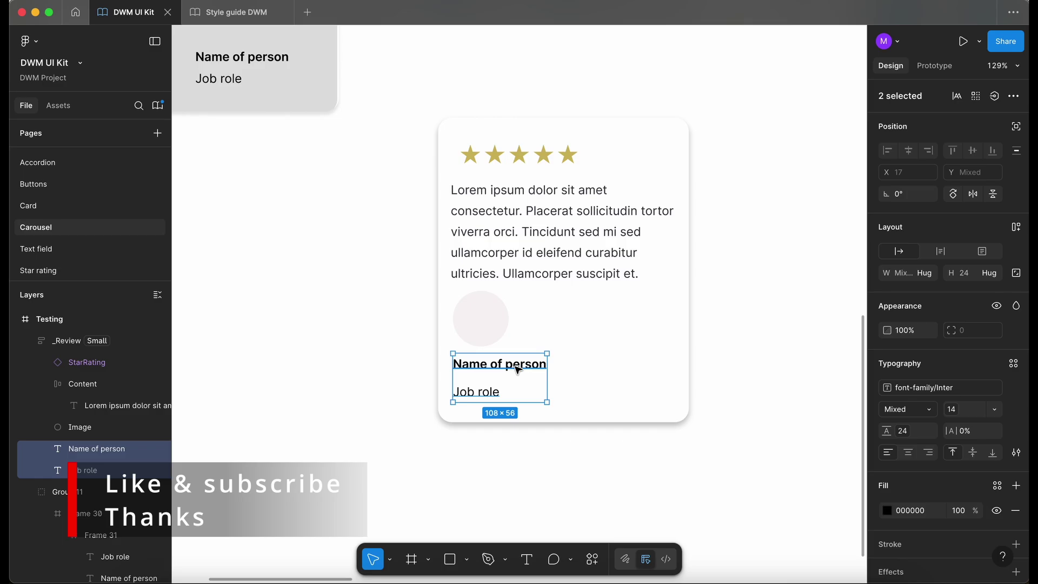
key(shift+a)
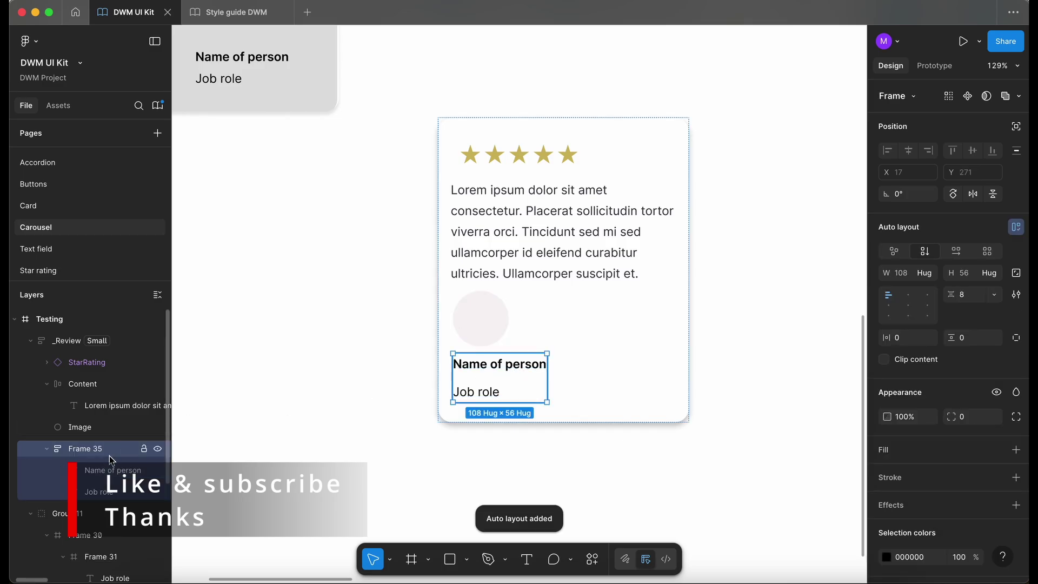
double_click(103, 450)
text(Content)
key(Return)
click(994, 294)
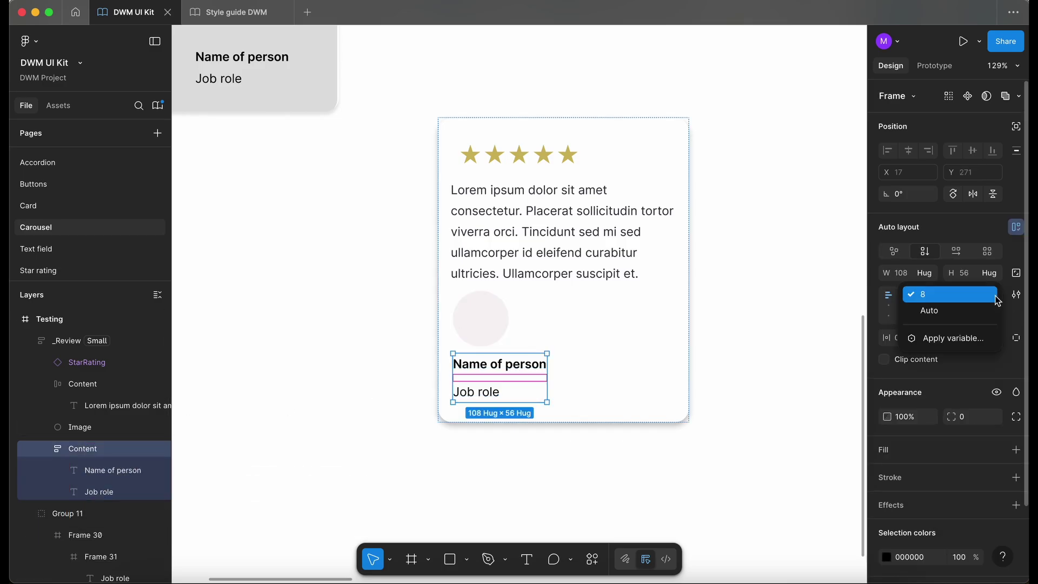
click(967, 338)
Bind the _Review frame's vertical and horizontal padding to the 24px variable.
click(620, 396)
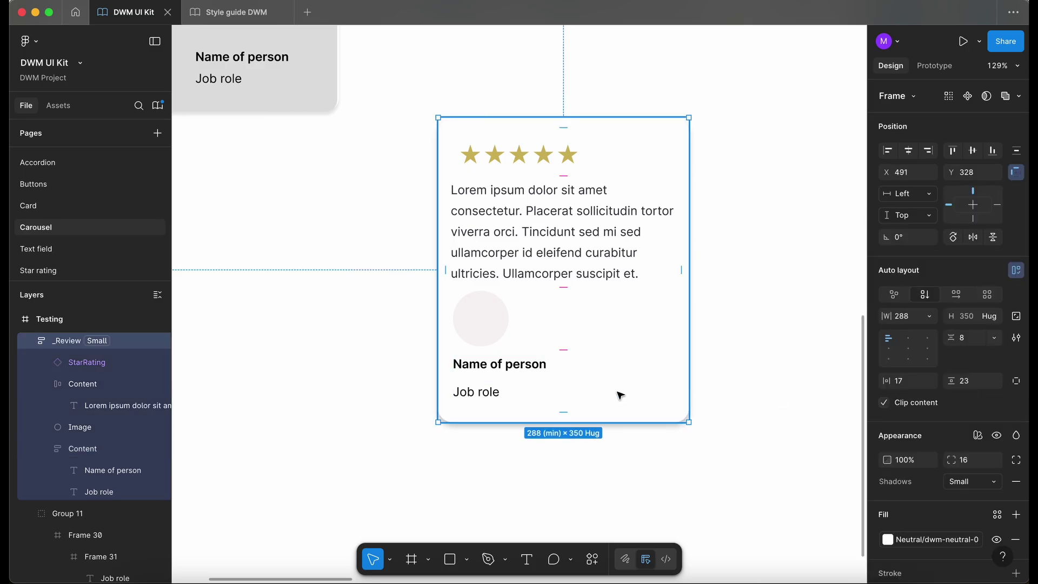
scroll(620, 396, right, 2)
click(994, 384)
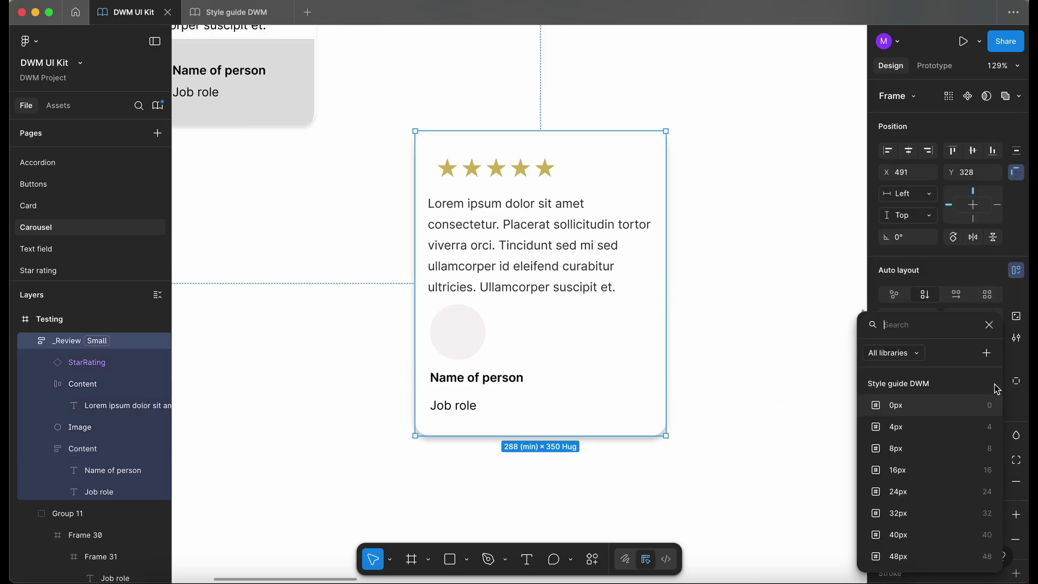
scroll(892, 489, down, 1)
click(898, 479)
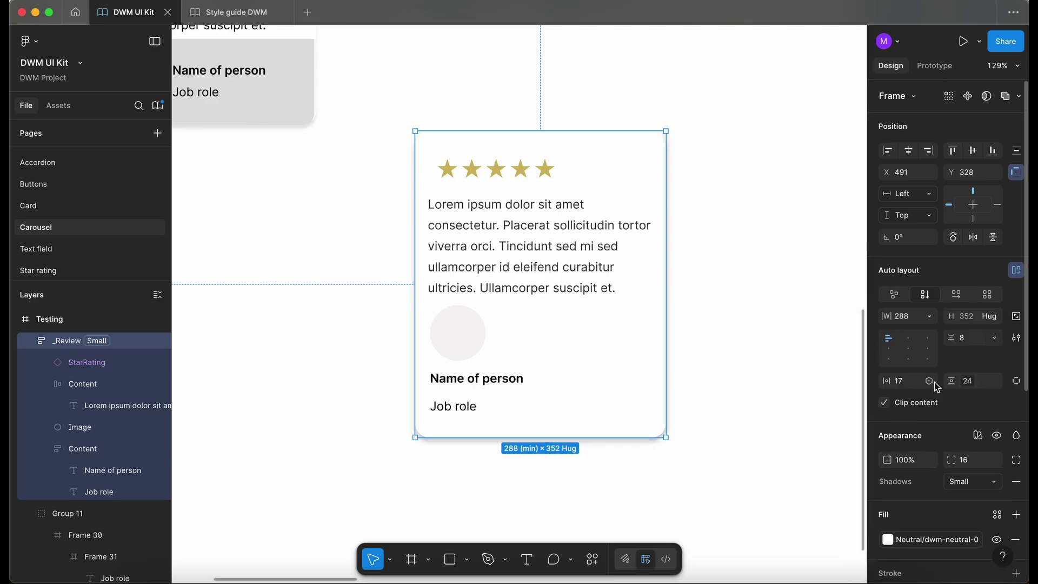
click(929, 381)
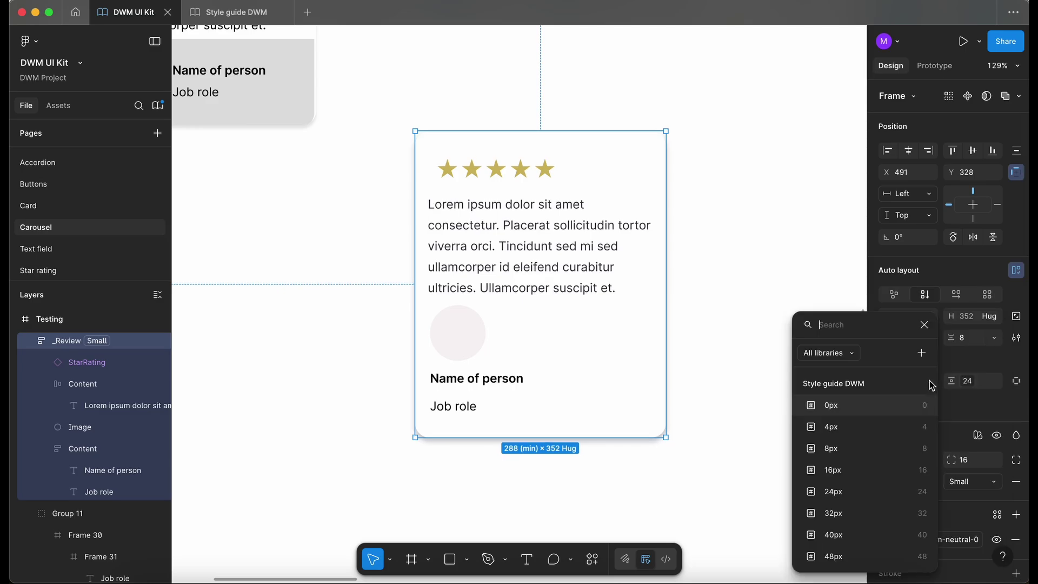
click(851, 493)
Set the _Review frame's horizontal and vertical padding to 0.
scroll(564, 166, down, 3)
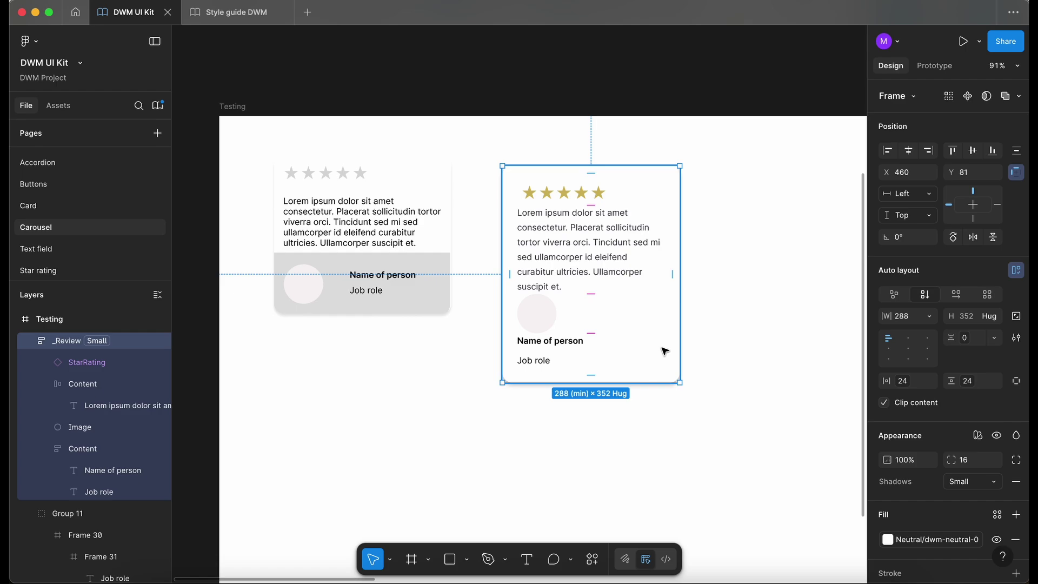
click(908, 393)
click(901, 398)
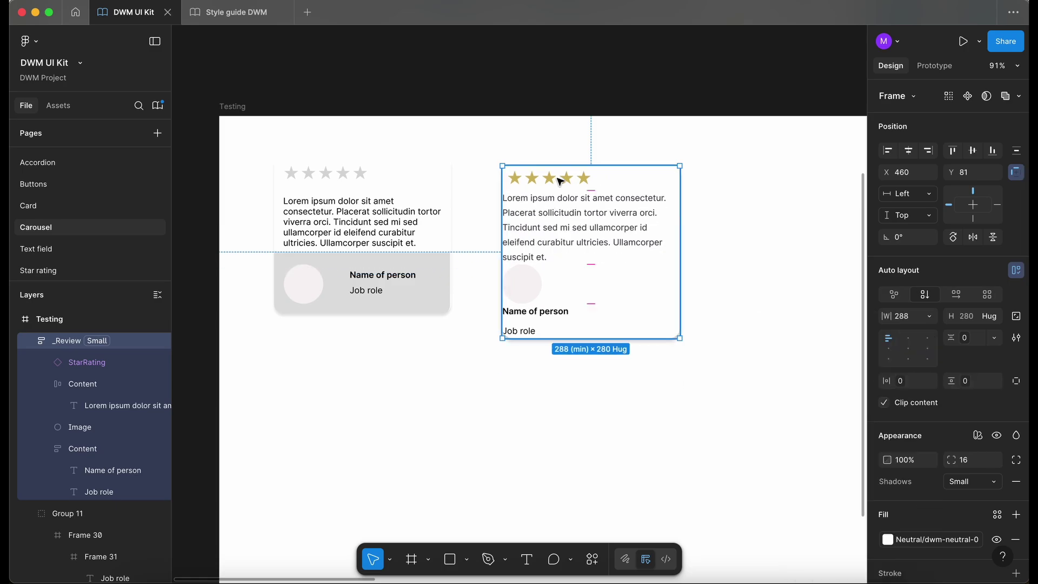
Set the padding of the Content frame around the paragraph to 16px horizontal and 8px vertical using the spacing variables.
double_click(576, 214)
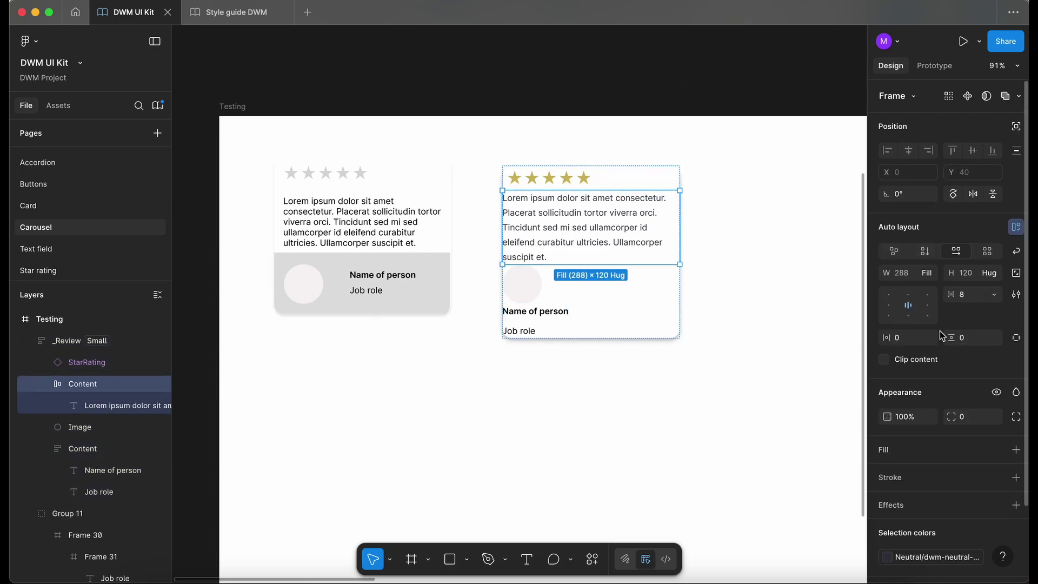
click(377, 228)
double_click(376, 228)
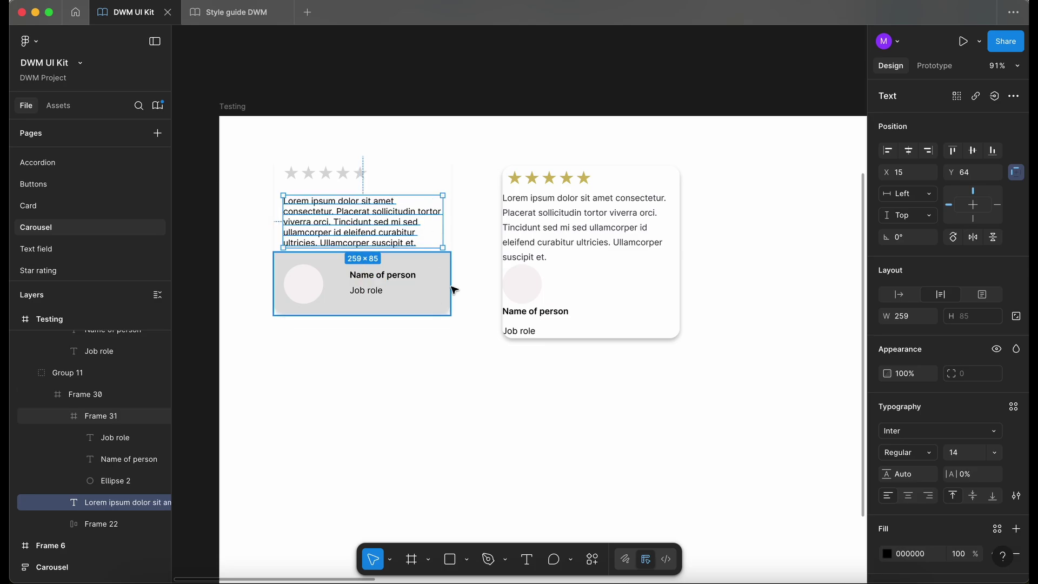
click(636, 231)
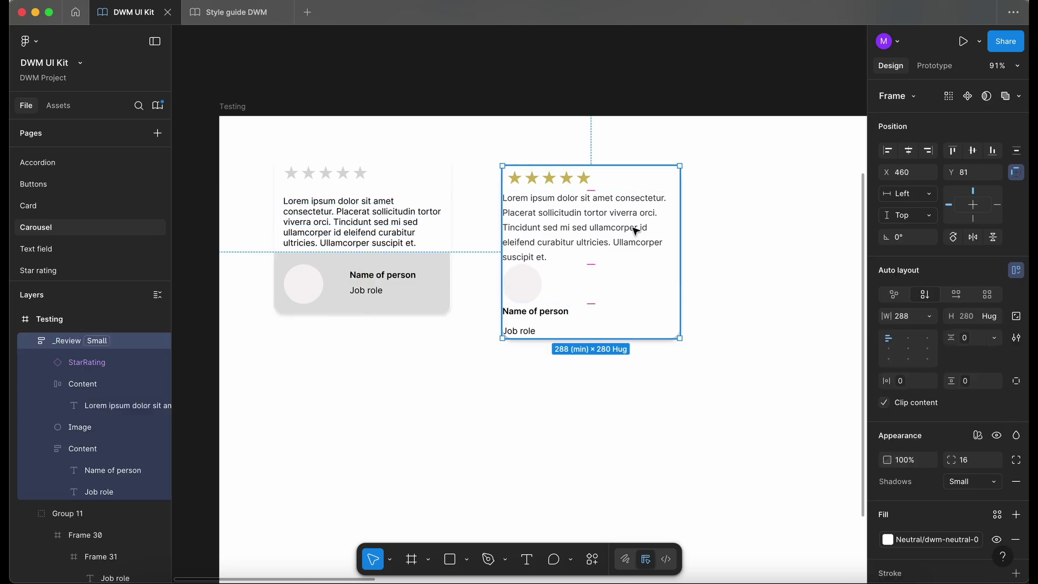
double_click(636, 231)
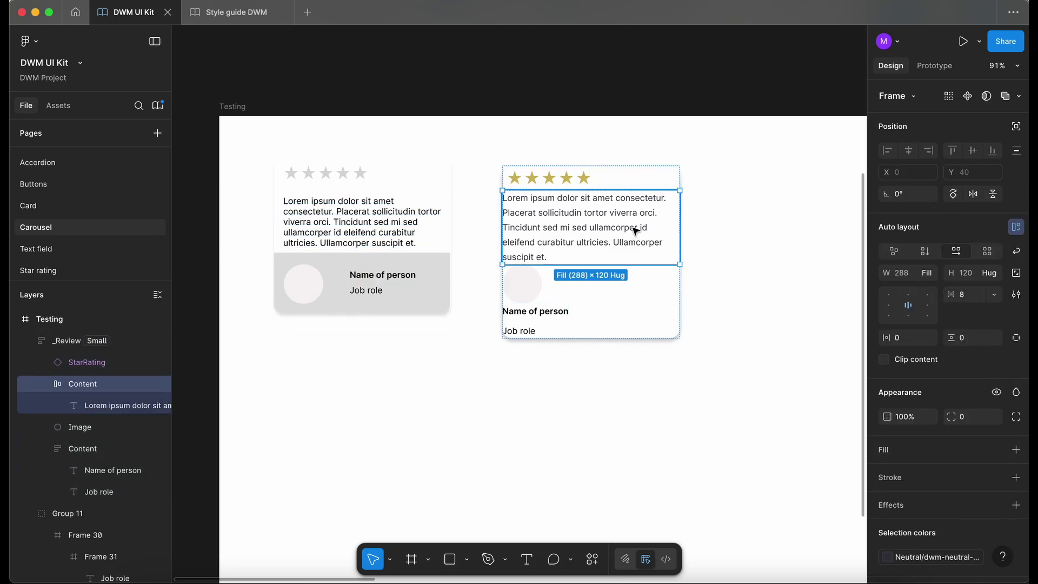
click(933, 337)
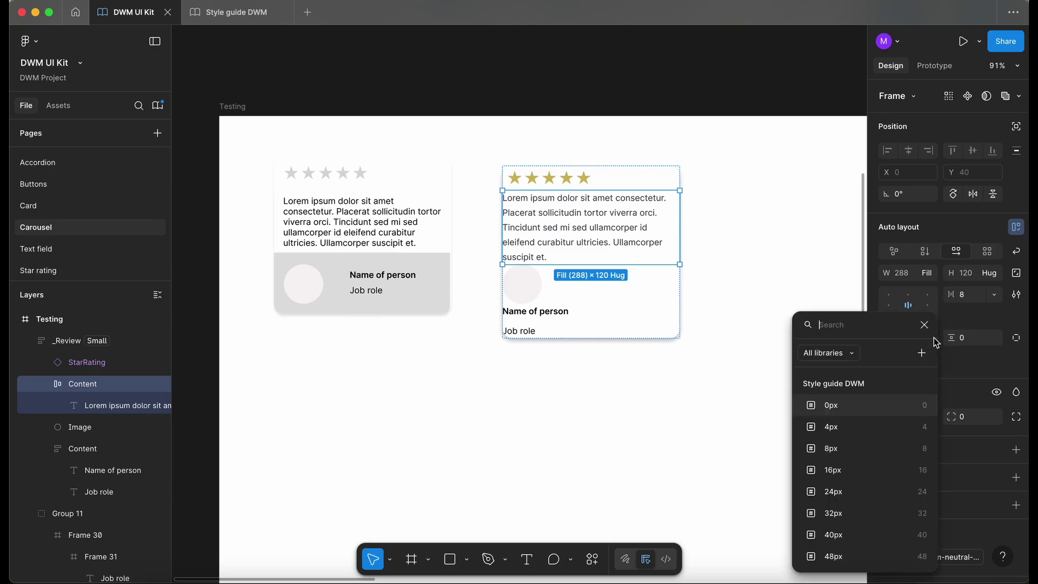
click(854, 468)
click(995, 338)
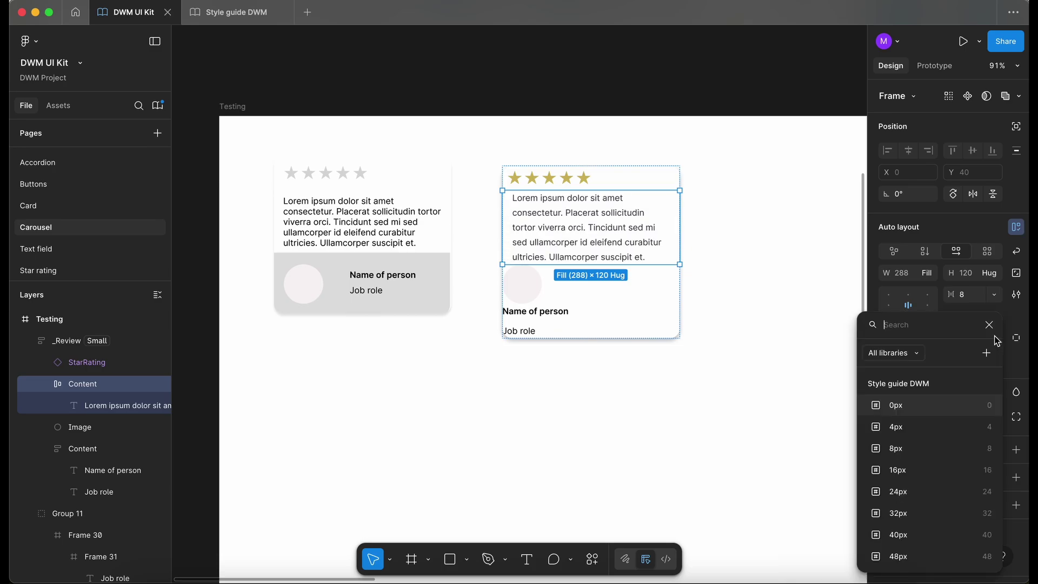
click(906, 453)
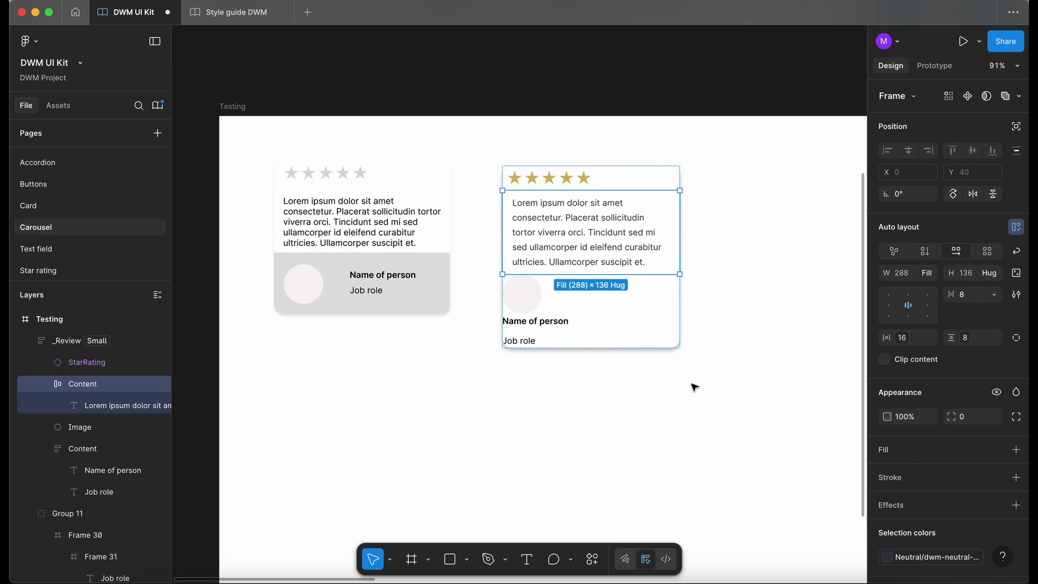
Wrap the StarRating instance in an auto layout frame named StarRating with 16px horizontal and 8px vertical padding variables.
click(122, 361)
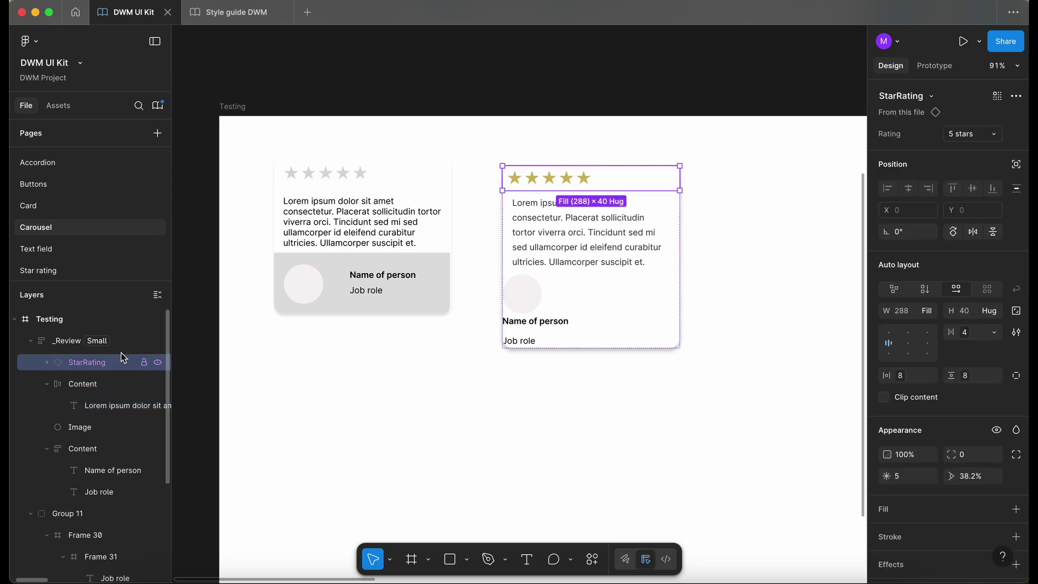
key(shift+a)
key(super+z)
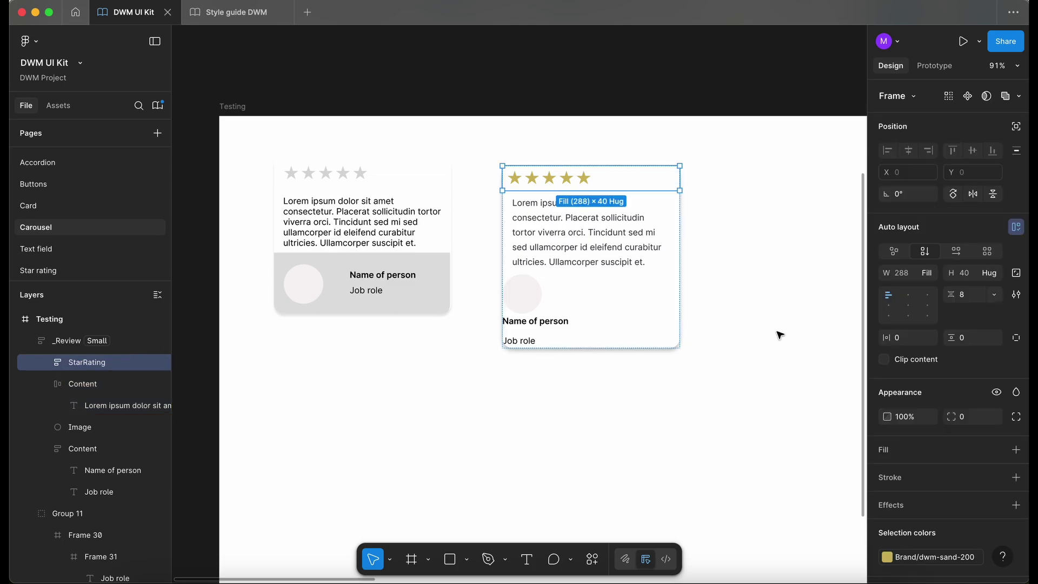
click(931, 341)
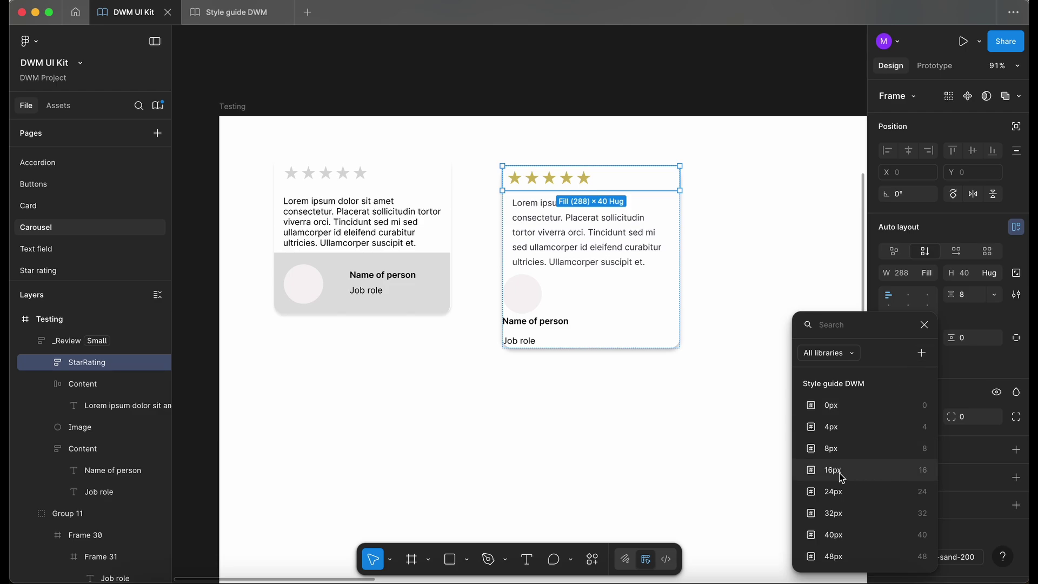
click(843, 470)
click(996, 340)
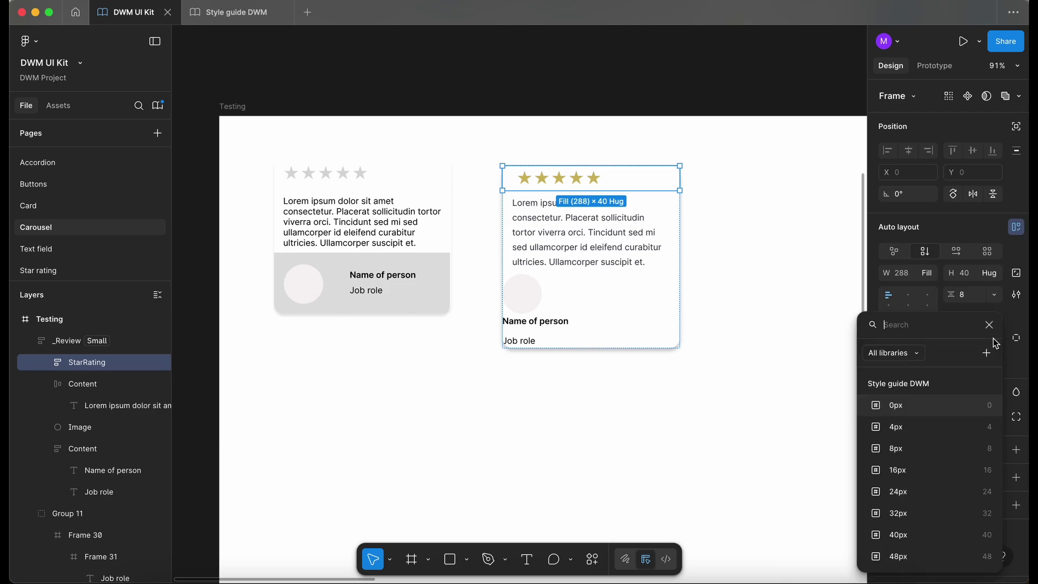
click(905, 448)
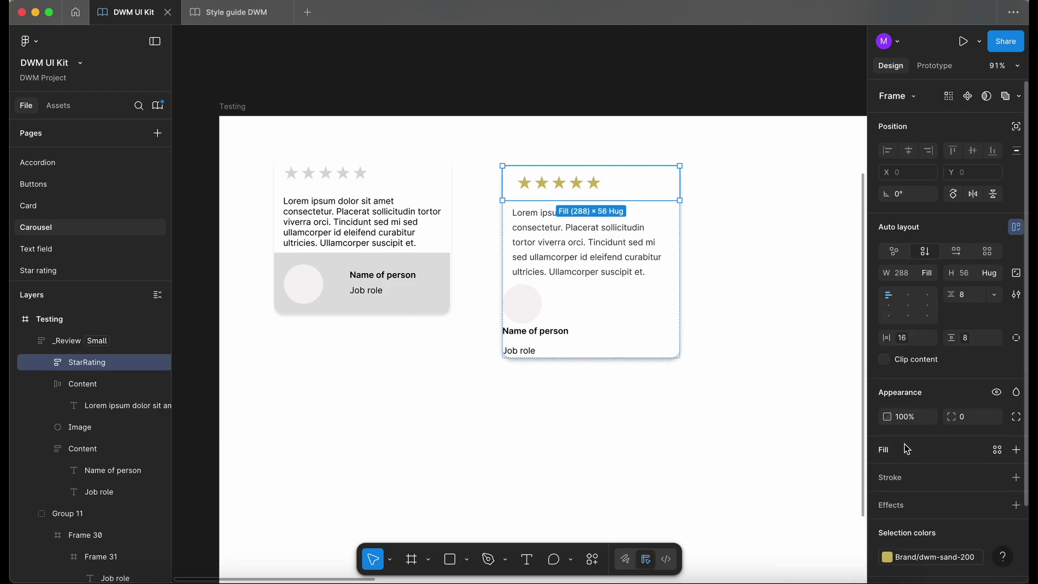
Give the StarRating frame separate vertical paddings, using the 16px variable at its top and 8px at its bottom.
click(1017, 338)
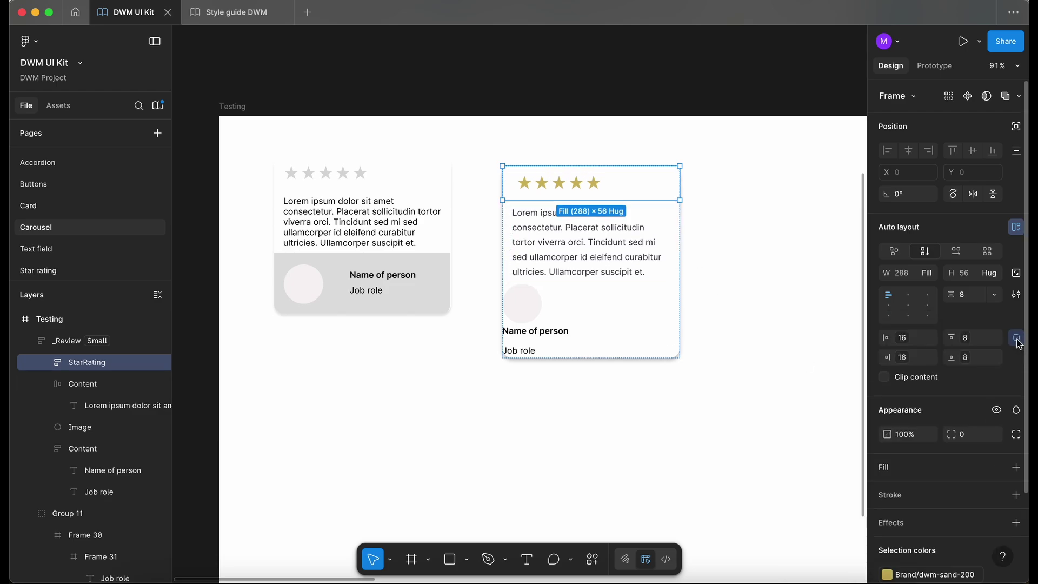
click(967, 359)
click(900, 470)
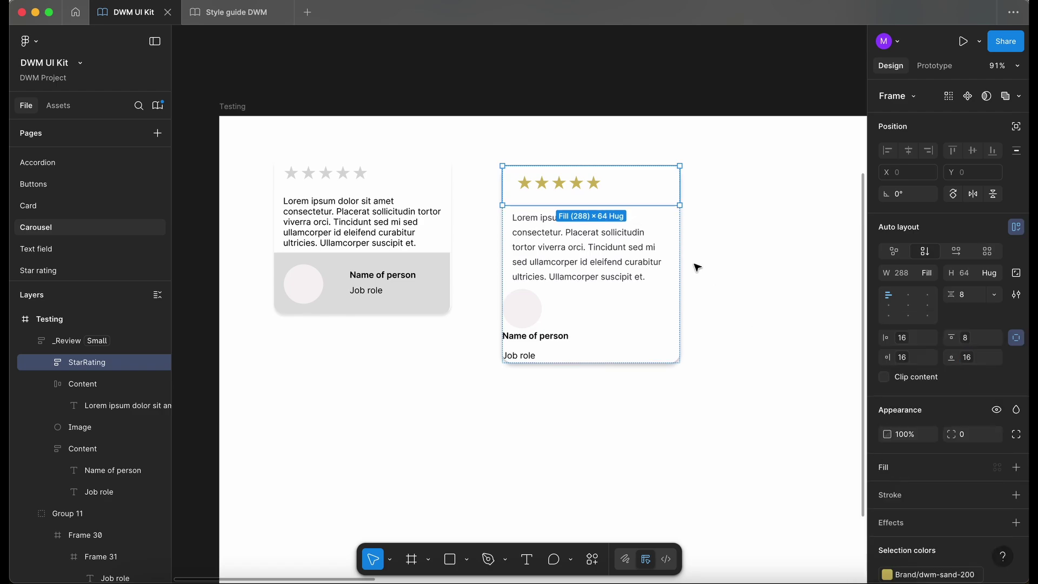
click(968, 359)
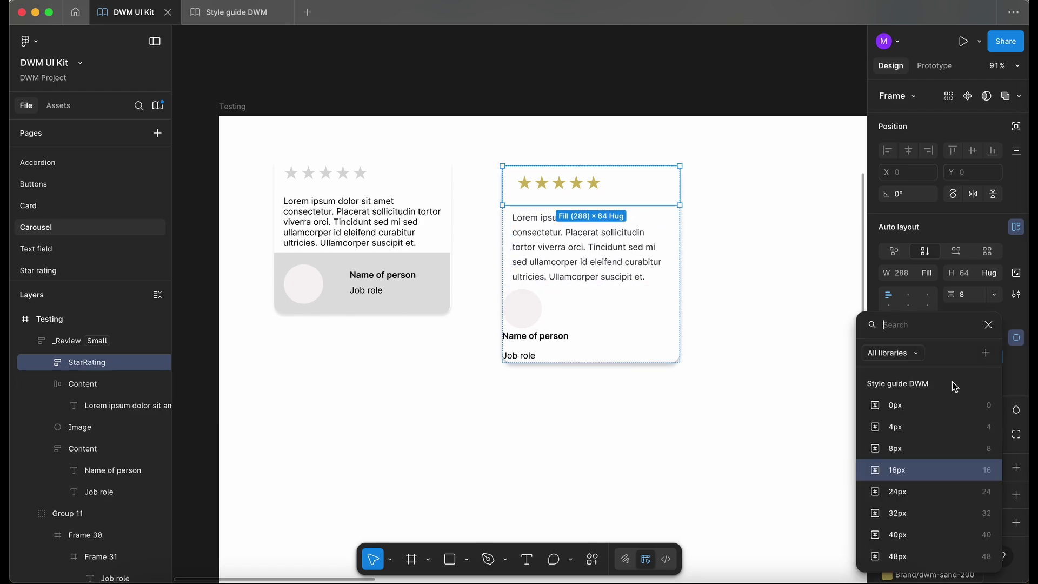
click(905, 448)
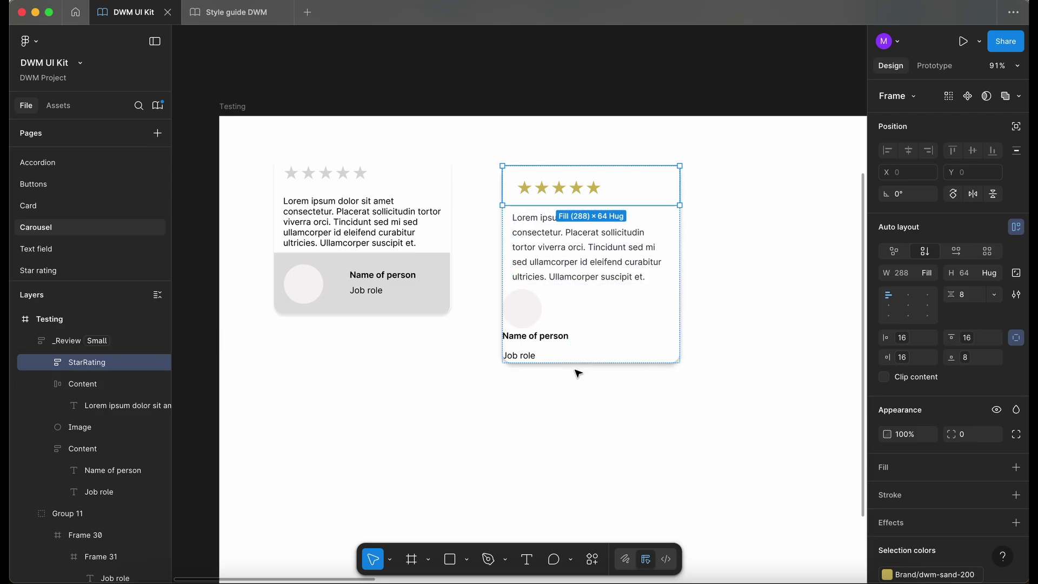
Wrap the Image ellipse and the name and job role Content frame in an auto layout frame named Container that fills the card width.
click(571, 244)
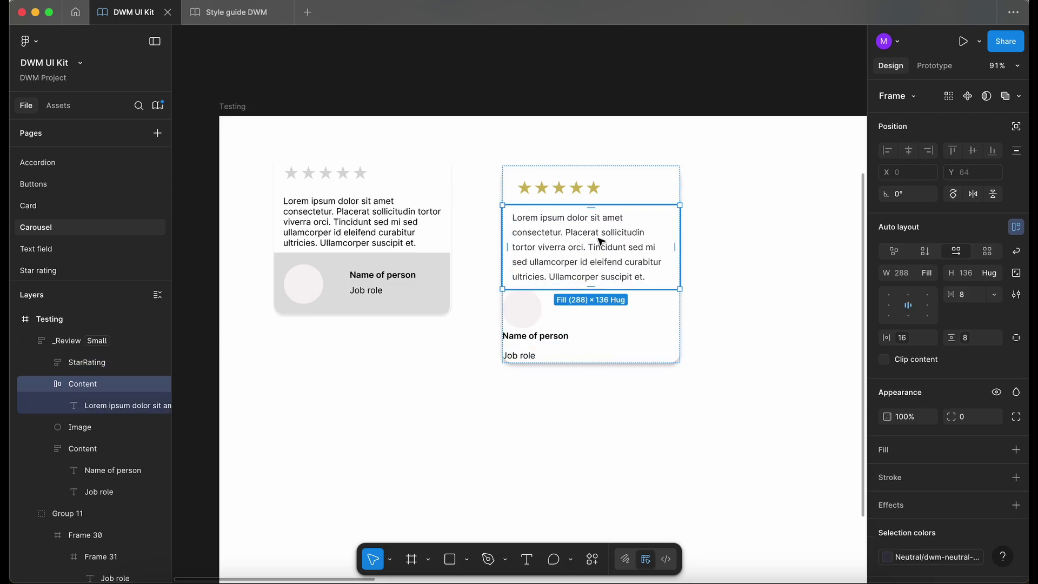
click(530, 317)
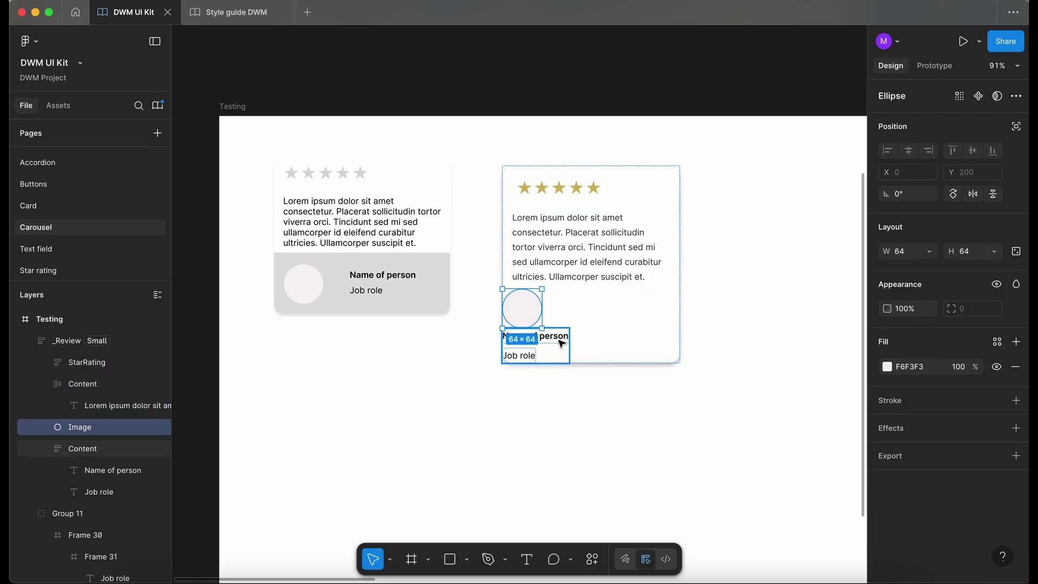
shift+click(562, 344)
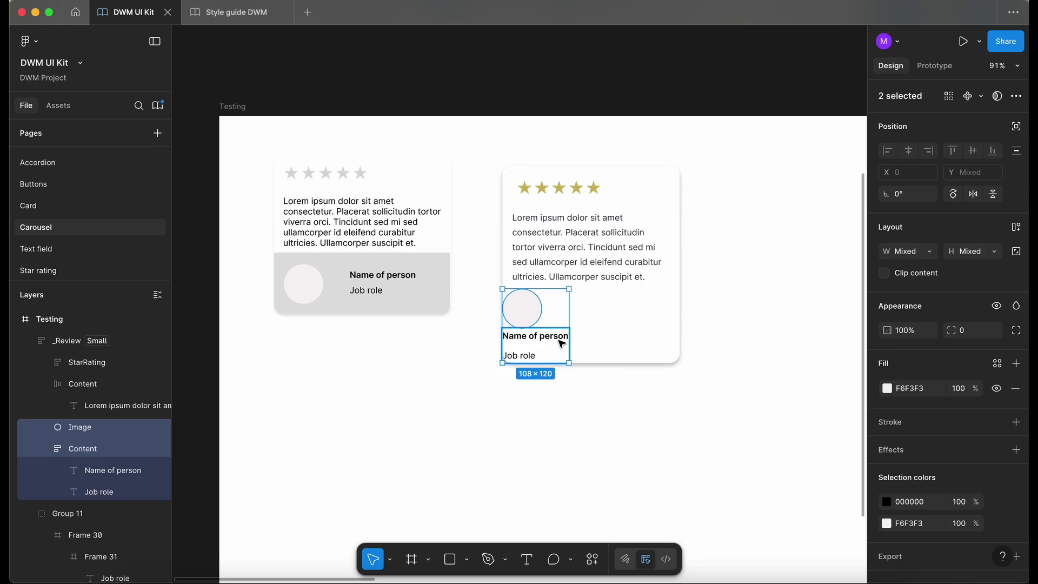
key(shift+a)
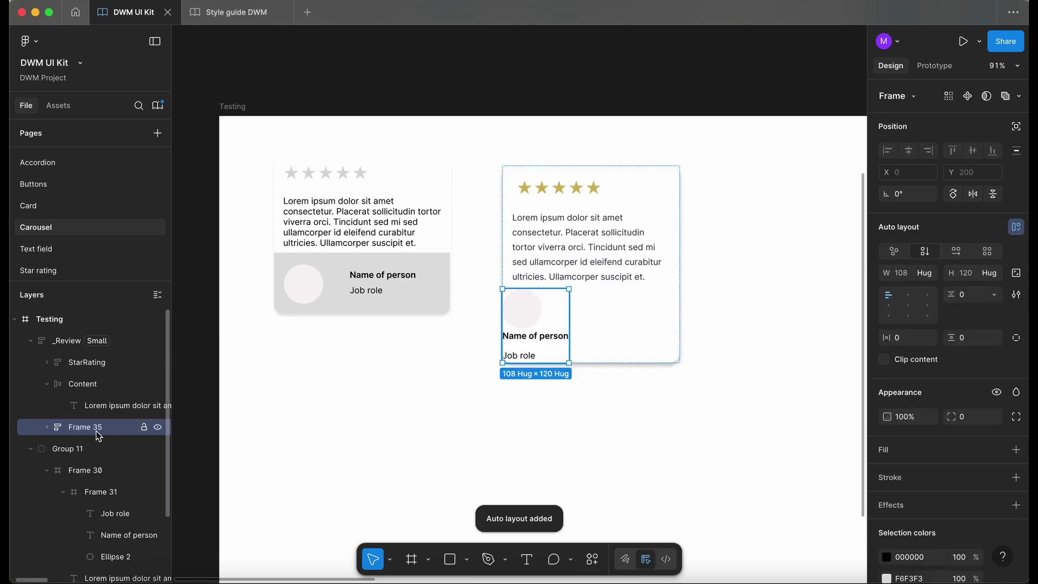
double_click(96, 432)
text(Container)
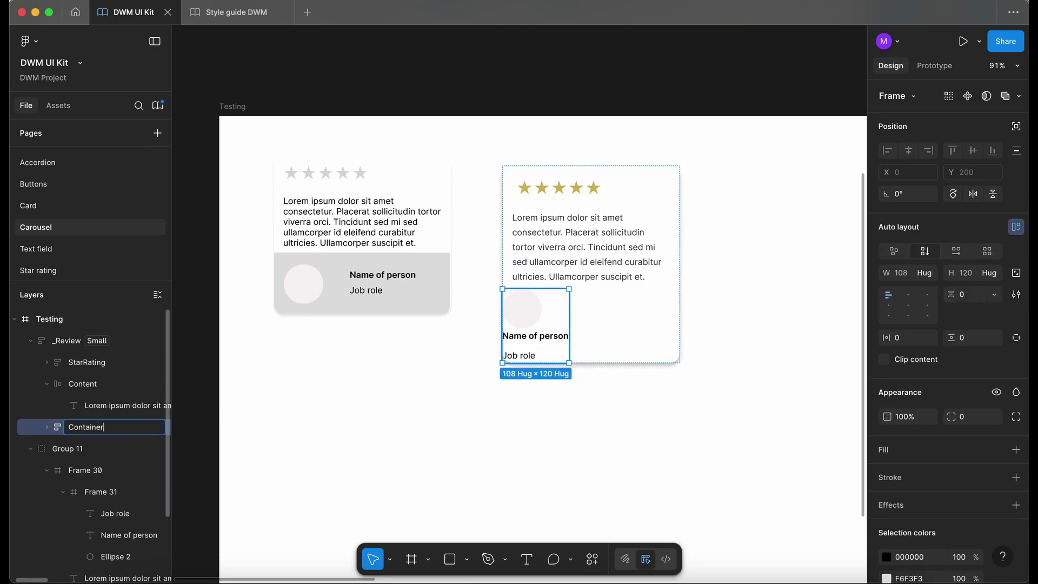
click(45, 427)
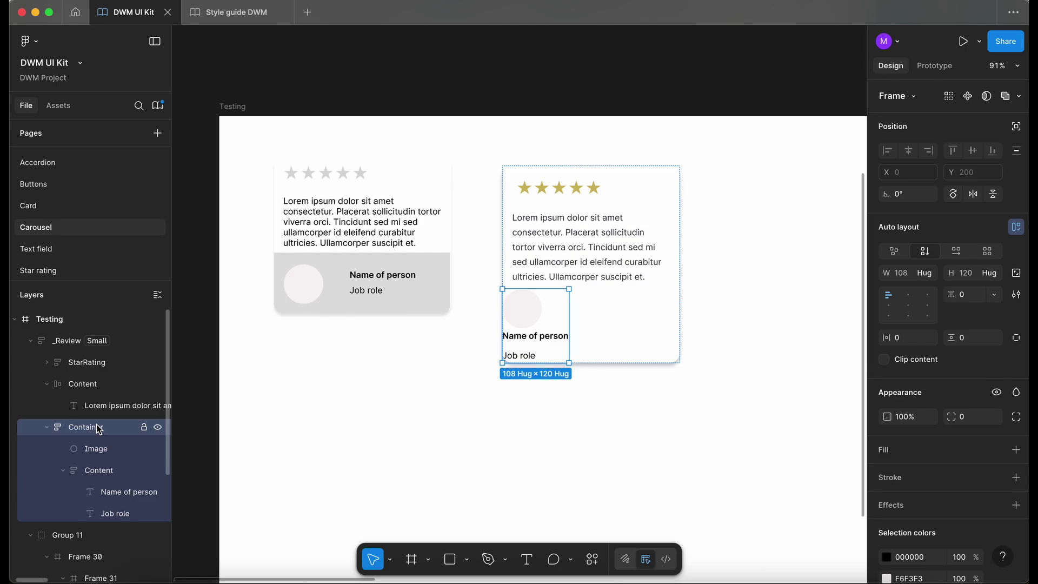
click(931, 277)
click(935, 291)
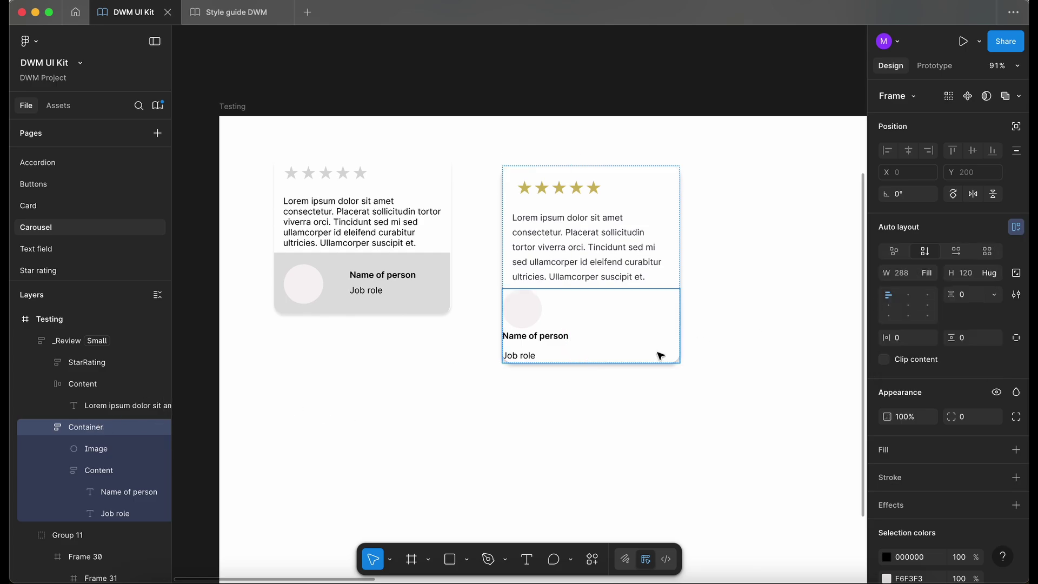
Apply the dwm-neutral-50 library colour as the Container frame's fill.
scroll(578, 340, up, 5)
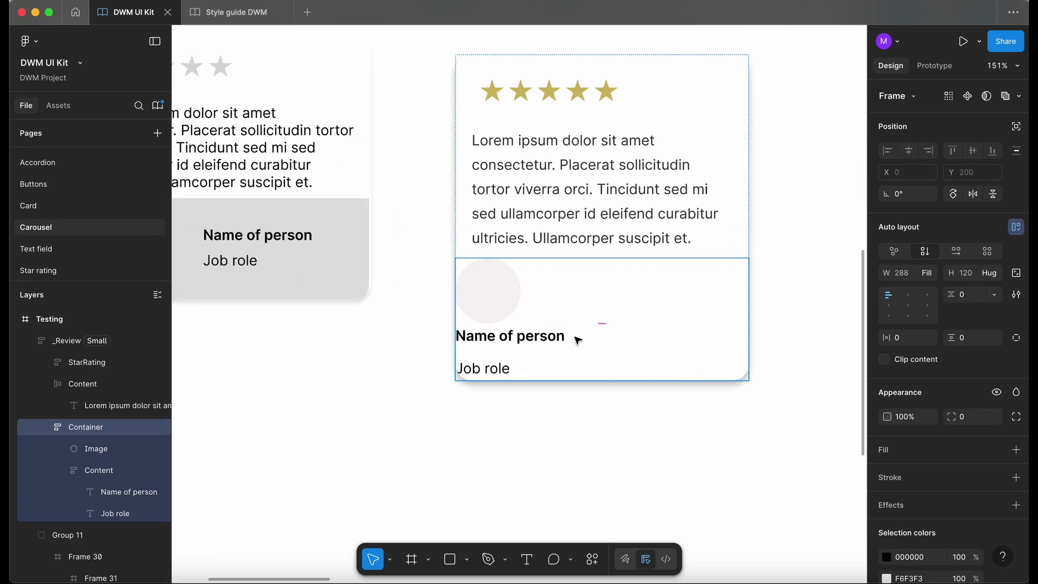
scroll(578, 340, up, 2)
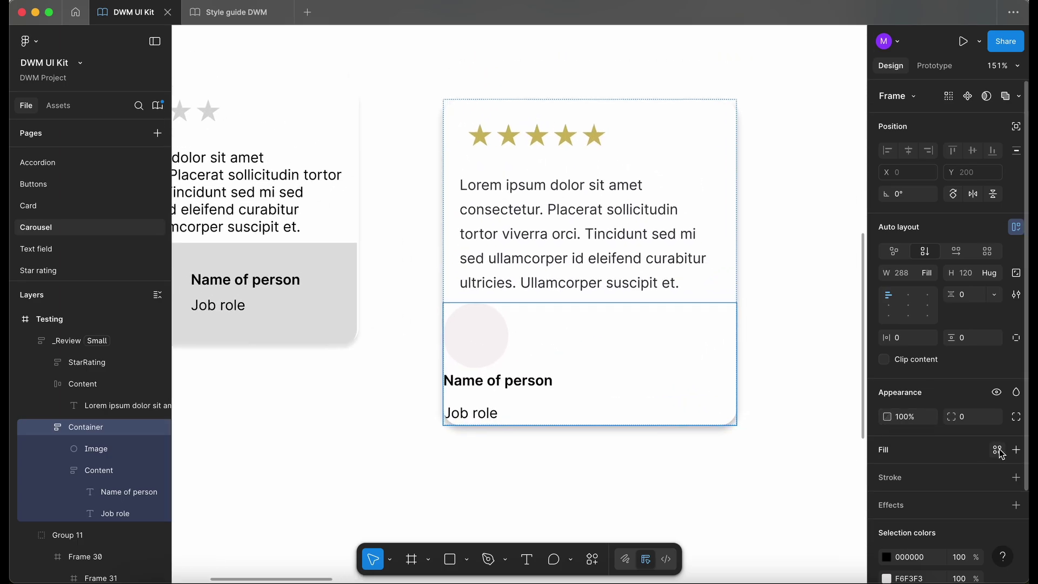
click(998, 449)
scroll(785, 459, down, 10)
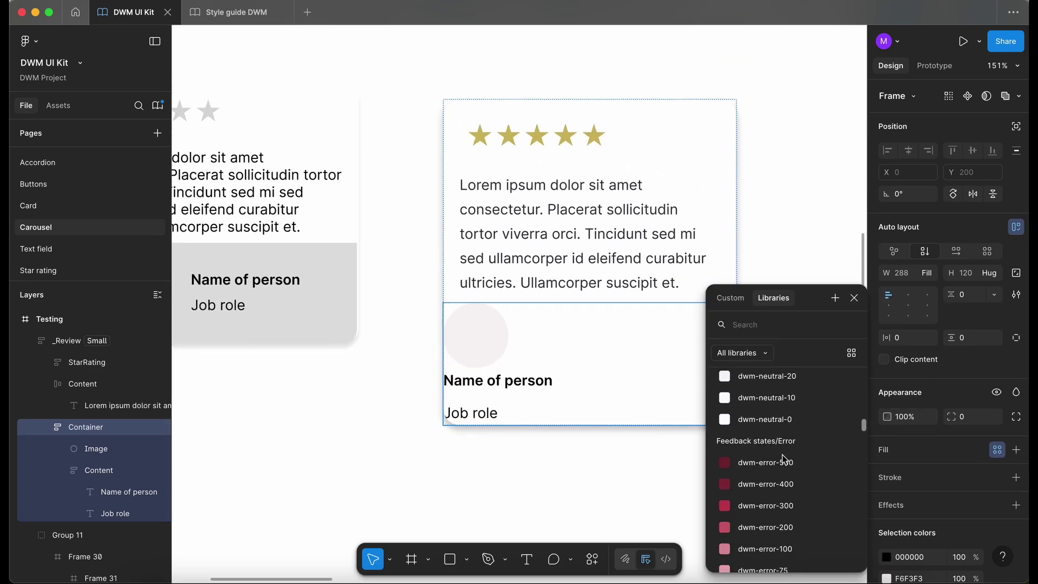
text(neu)
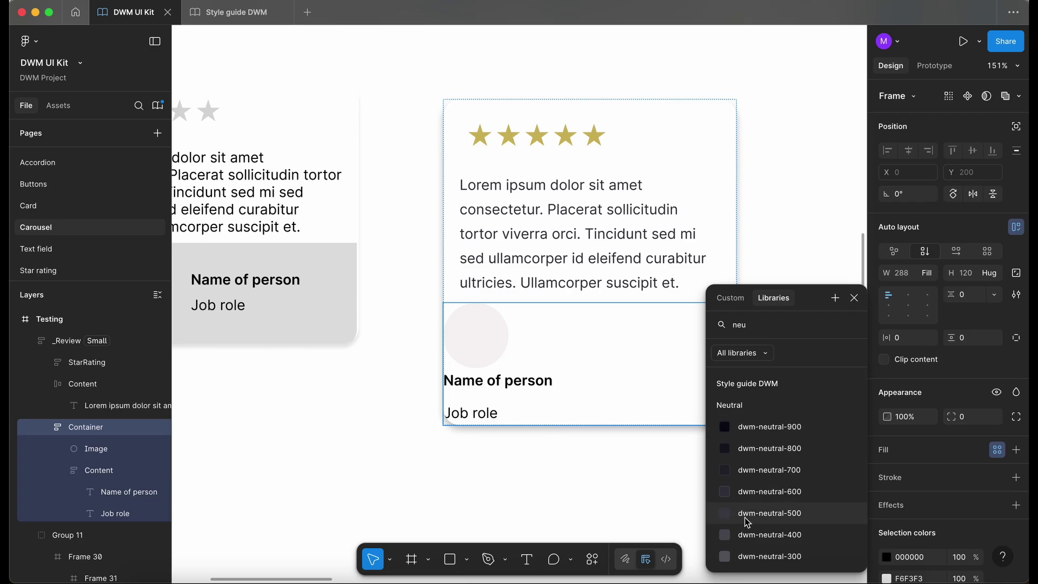
scroll(787, 492, down, 3)
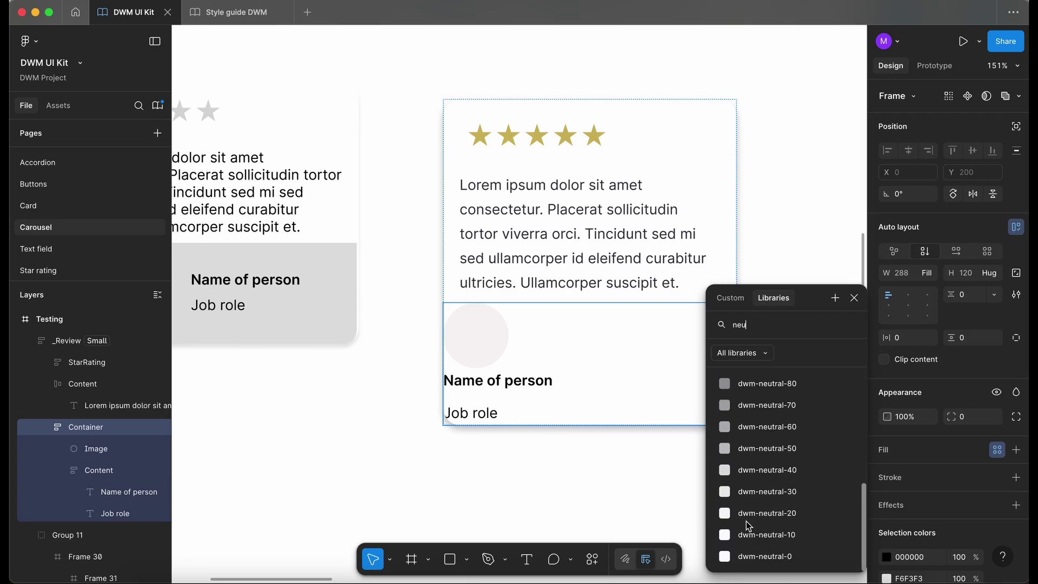
click(798, 453)
scroll(602, 488, left, 1)
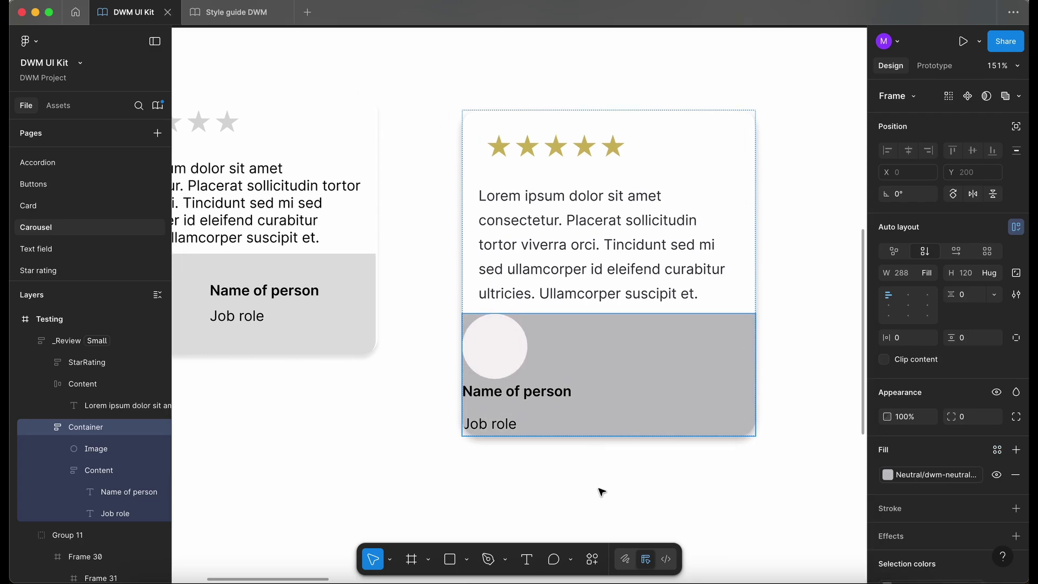
Switch the Container frame to horizontal auto layout with vertically centred children and an Auto gap.
scroll(602, 490, down, 3)
scroll(602, 493, down, 1)
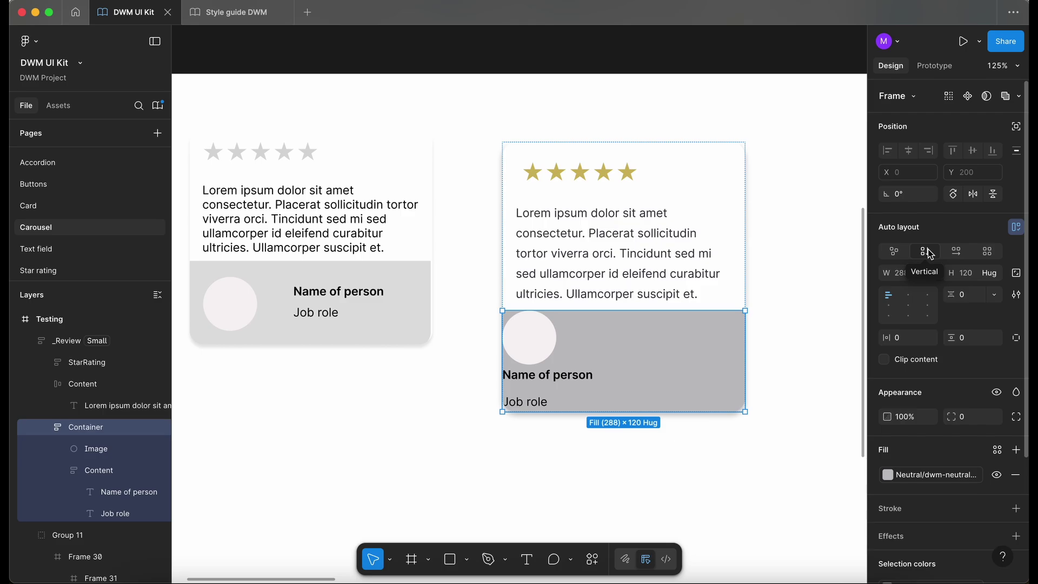
click(963, 255)
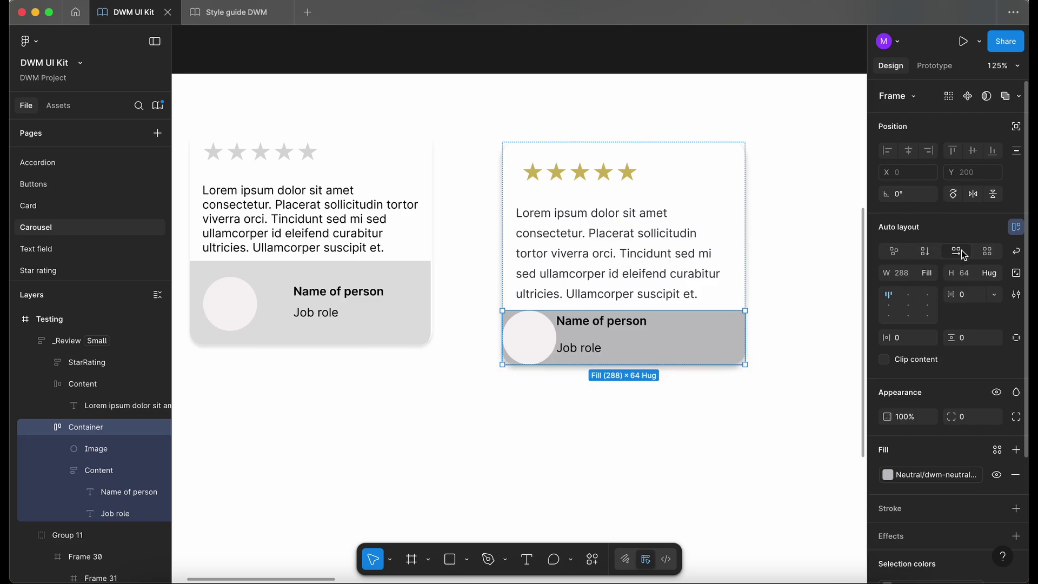
click(893, 313)
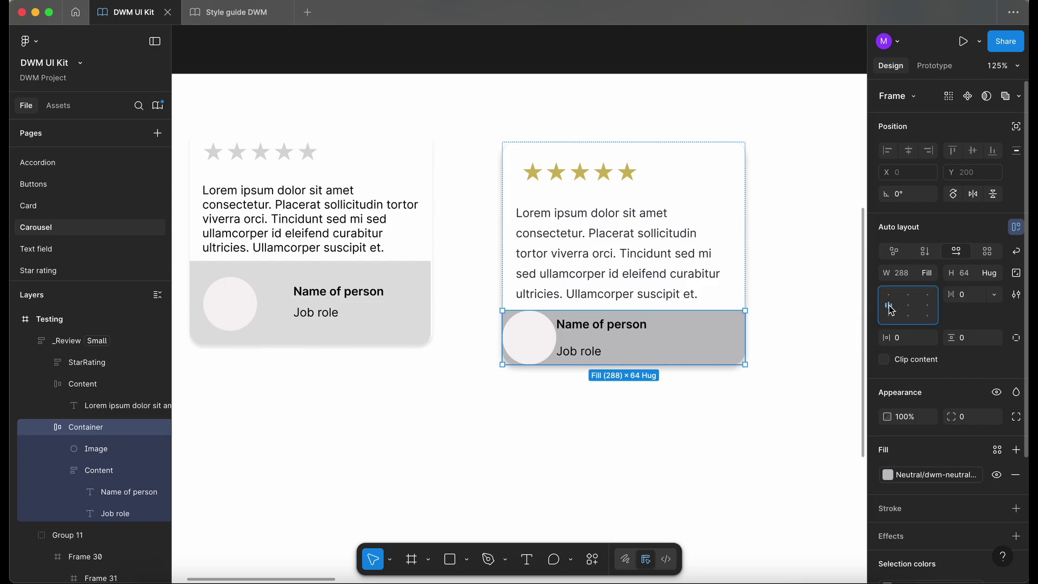
double_click(892, 310)
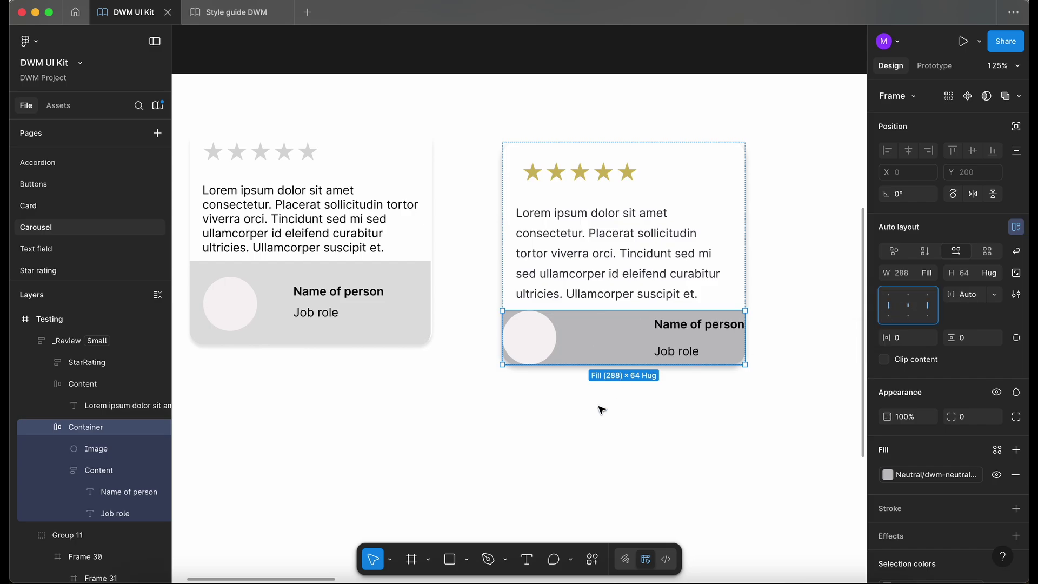
scroll(559, 371, down, 1)
scroll(559, 371, right, 1)
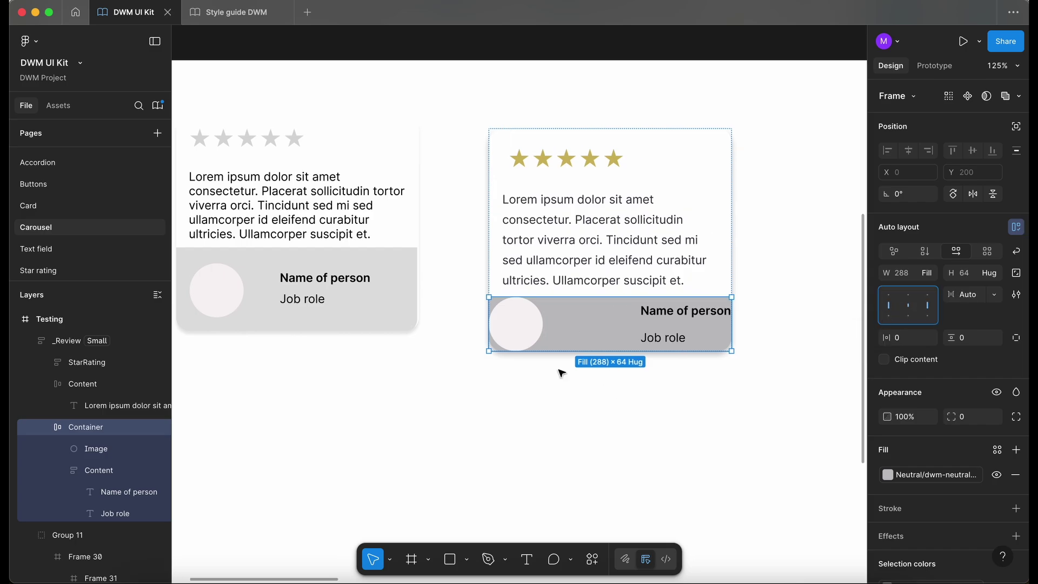
Set the Container frame's padding with spacing variables to 16px on both sides, 8px on top and 16px at the bottom.
click(930, 338)
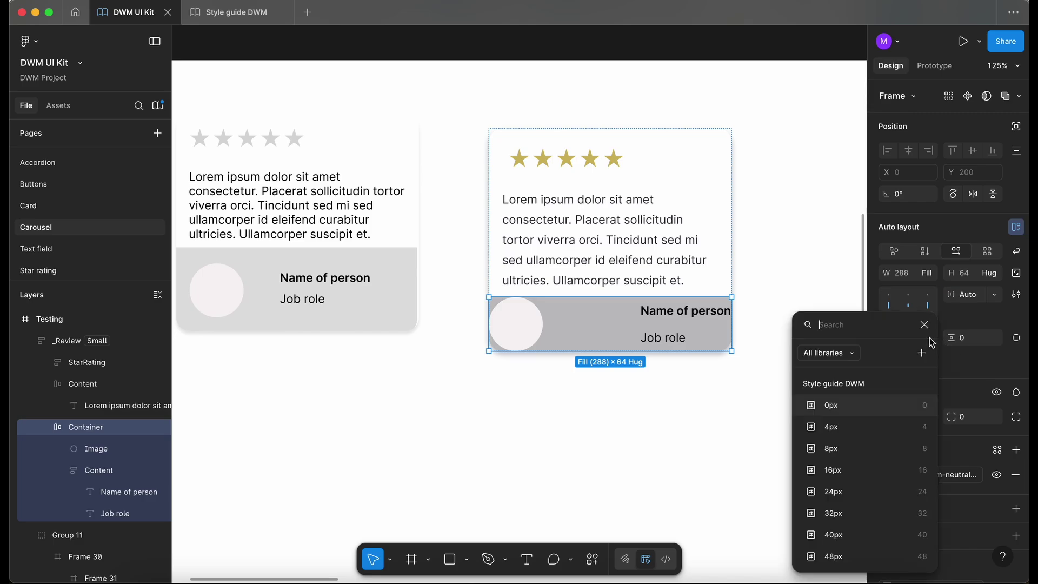
click(835, 470)
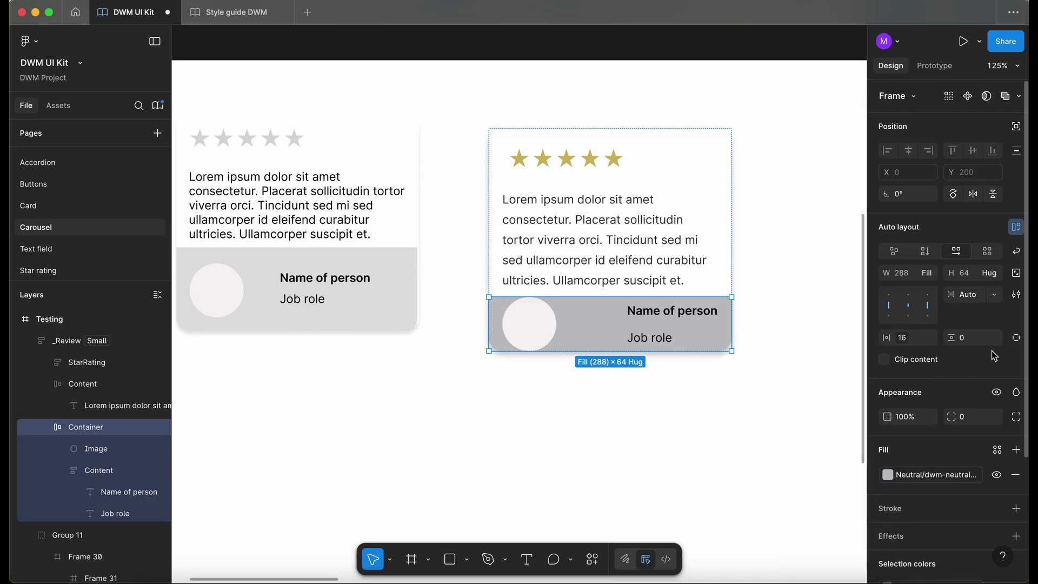
click(994, 339)
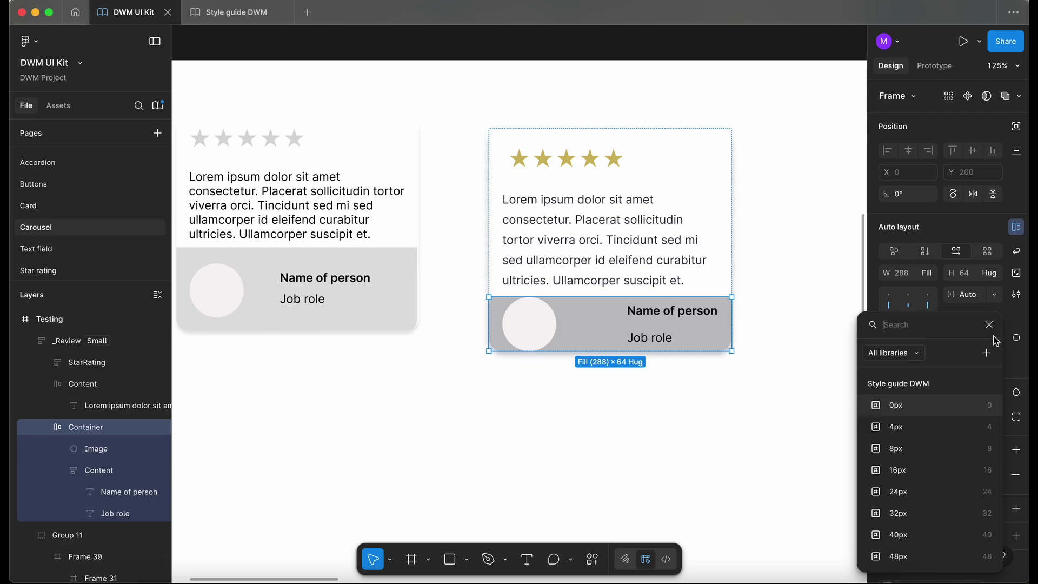
click(921, 448)
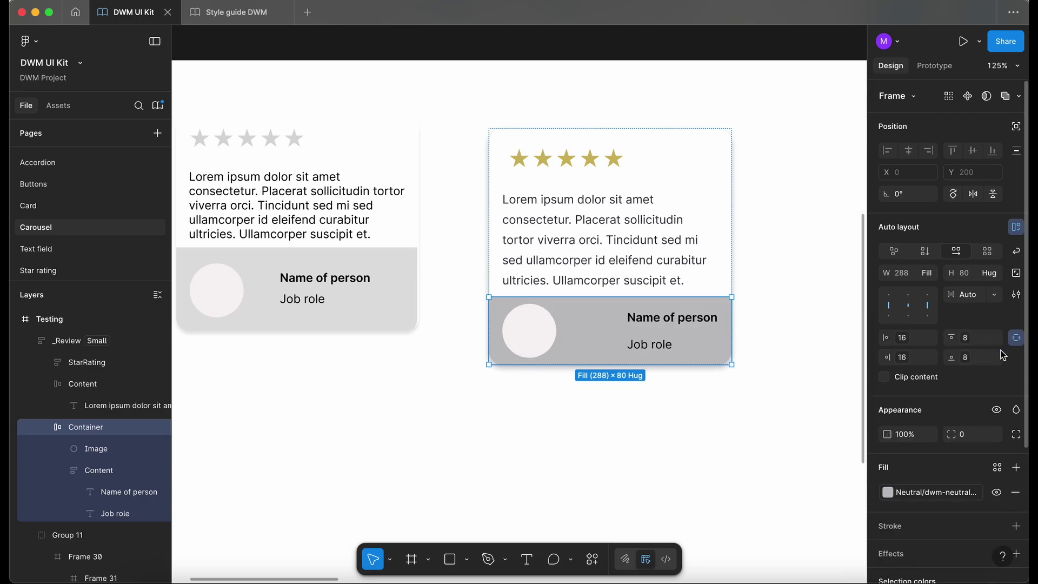
click(1014, 338)
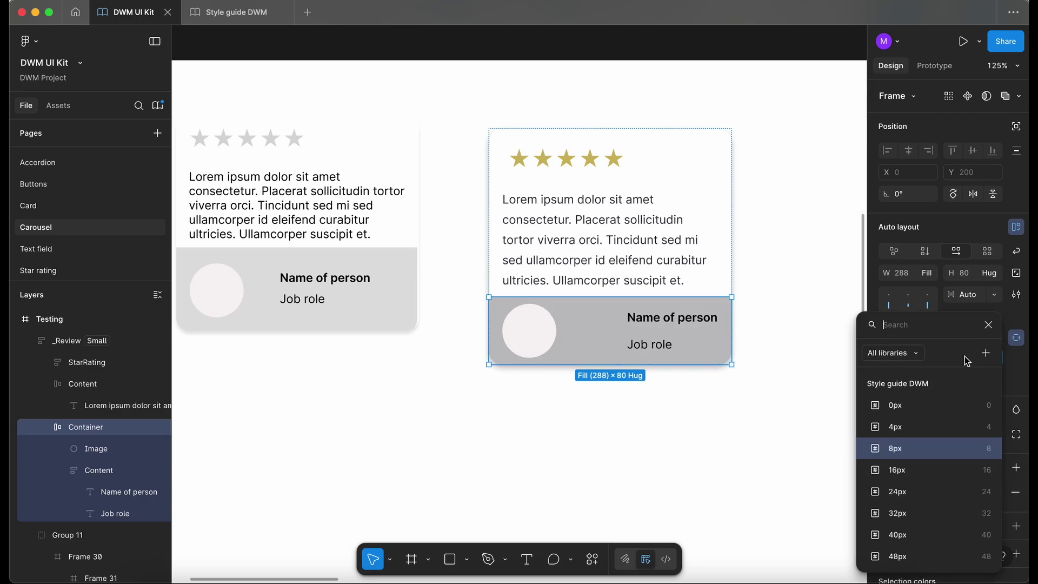
click(904, 472)
click(584, 466)
scroll(584, 473, down, 1)
Align the Container's children centre-left and set the gap between the image and the text to the 24px variable.
click(614, 308)
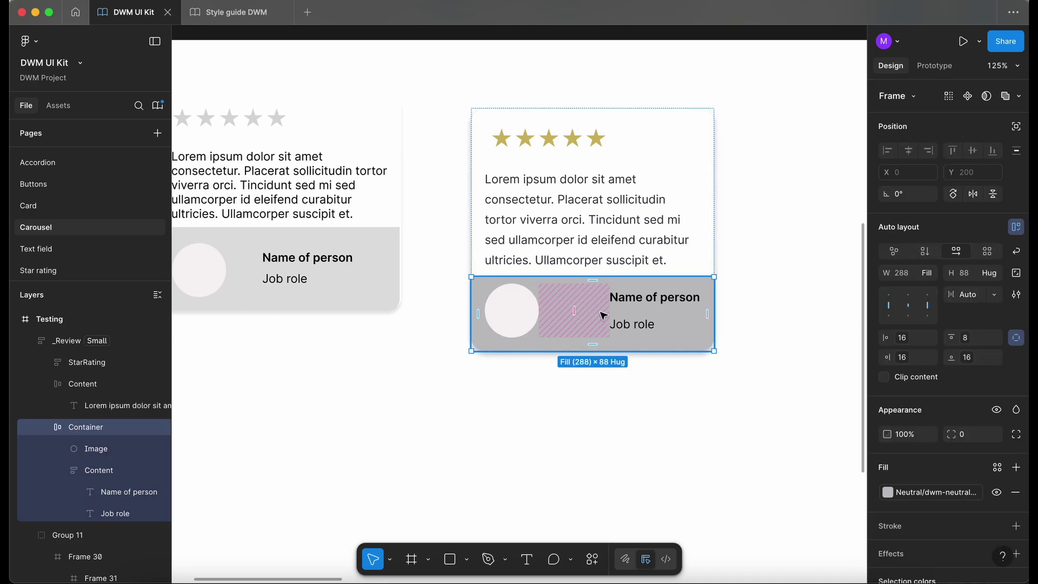
click(891, 308)
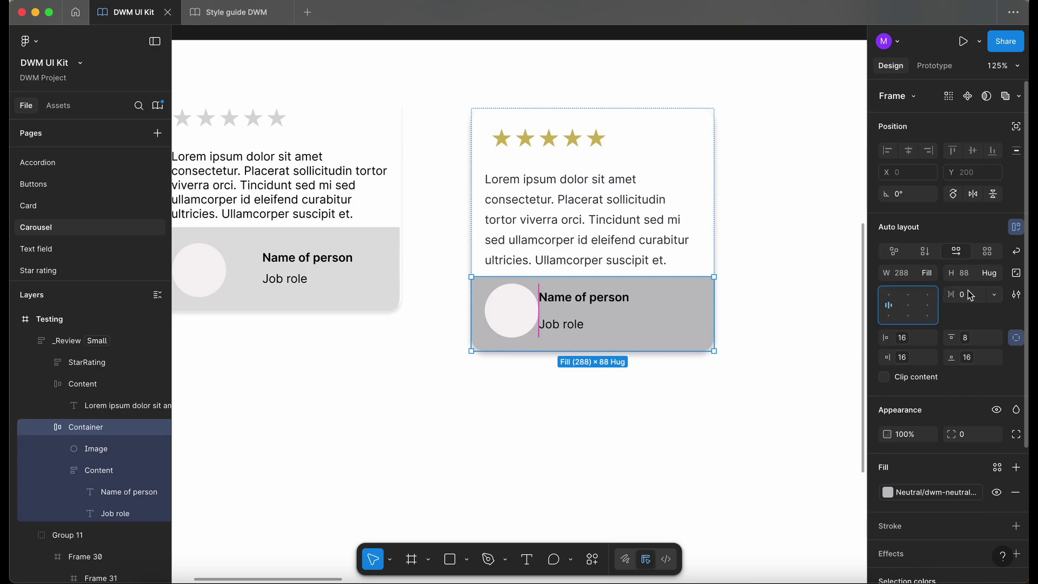
click(994, 296)
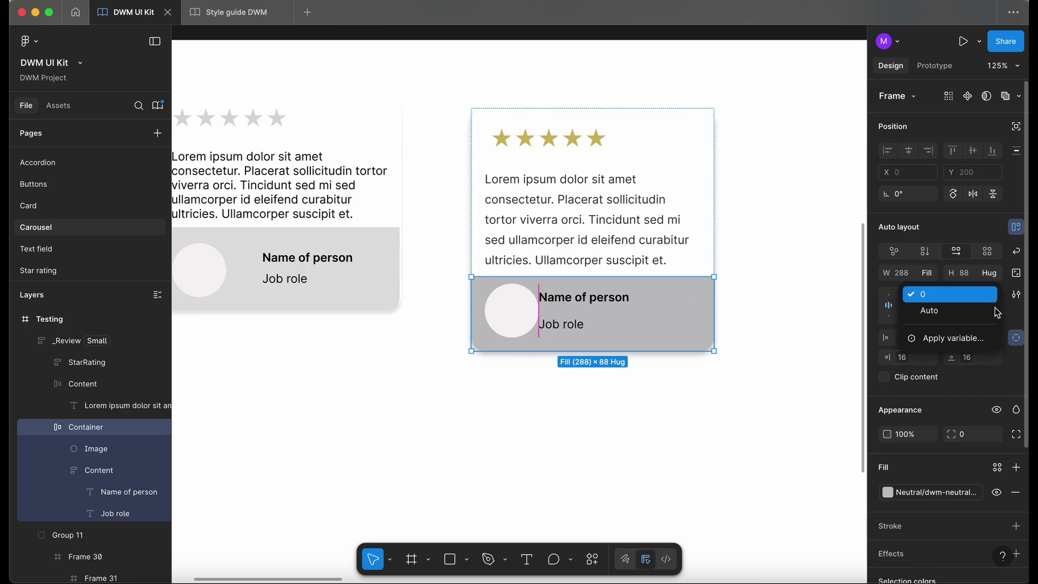
click(986, 341)
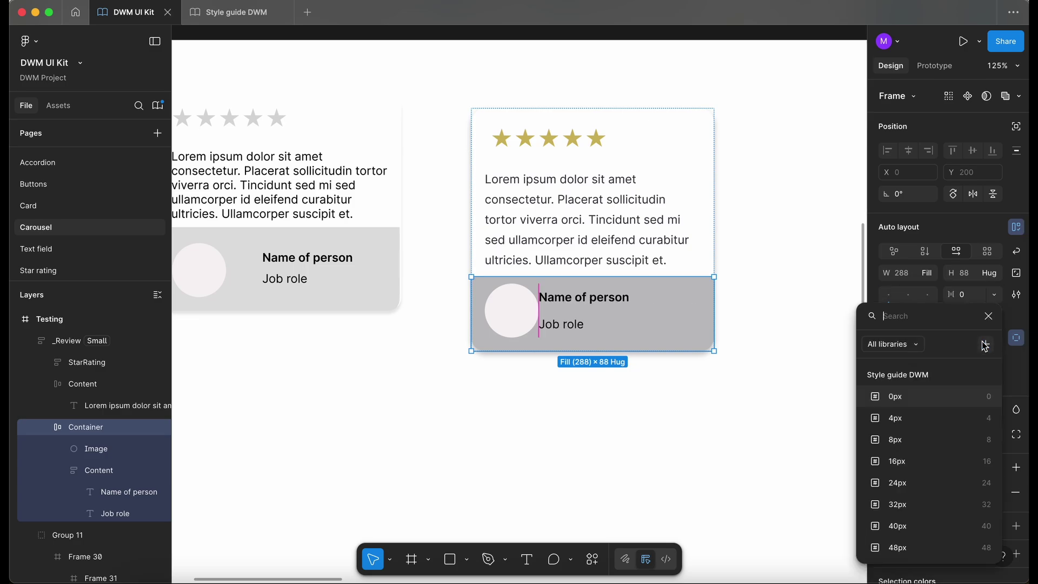
click(897, 461)
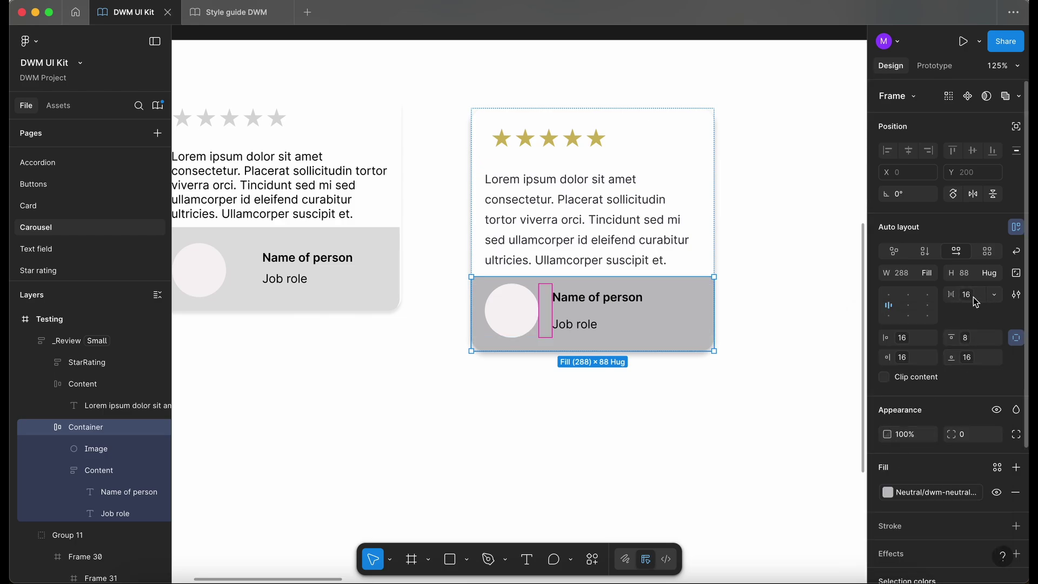
click(977, 296)
click(909, 480)
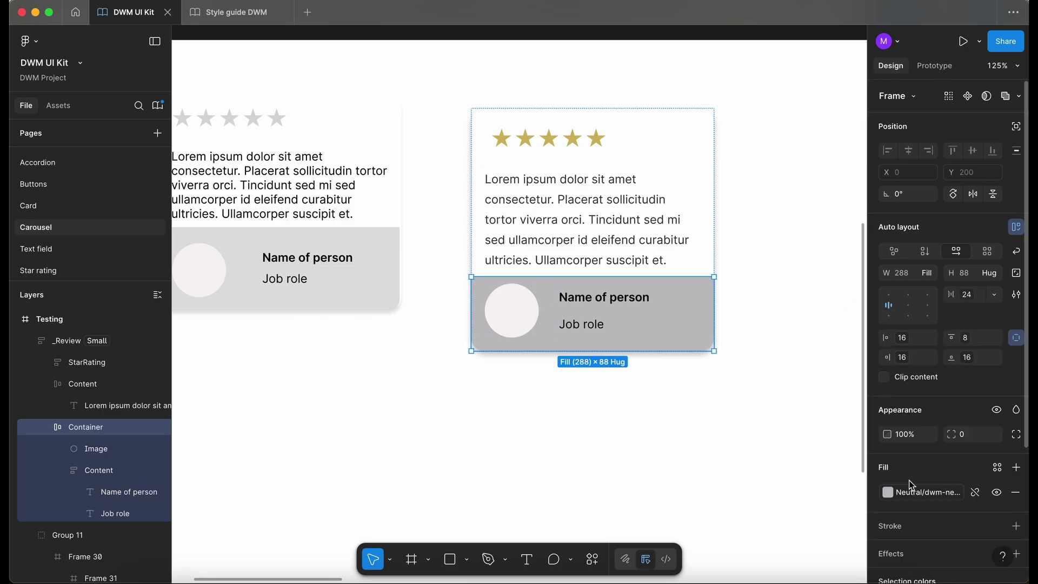
click(607, 430)
scroll(607, 431, down, 3)
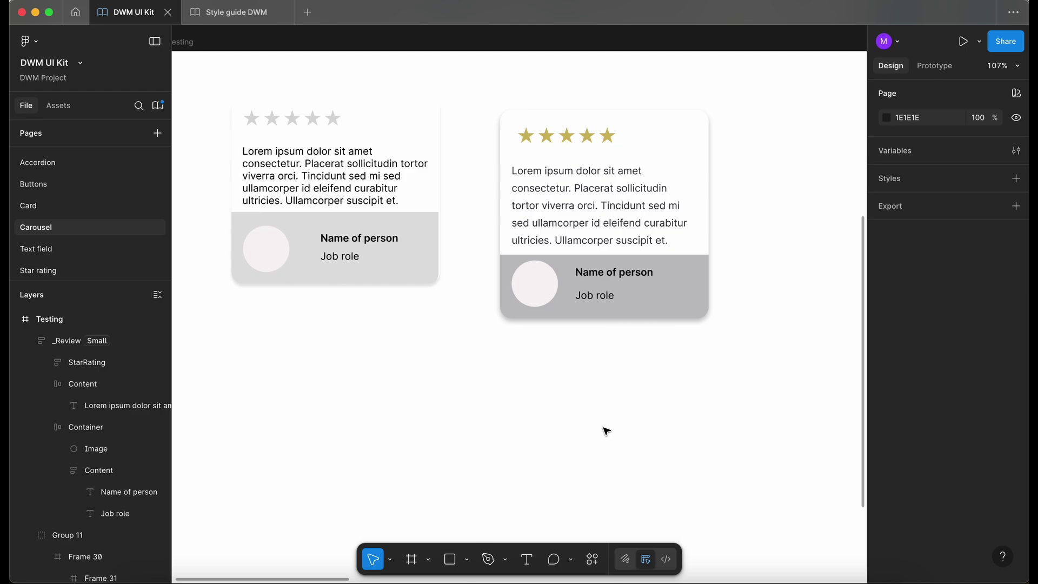
scroll(605, 428, up, 3)
scroll(605, 429, right, 5)
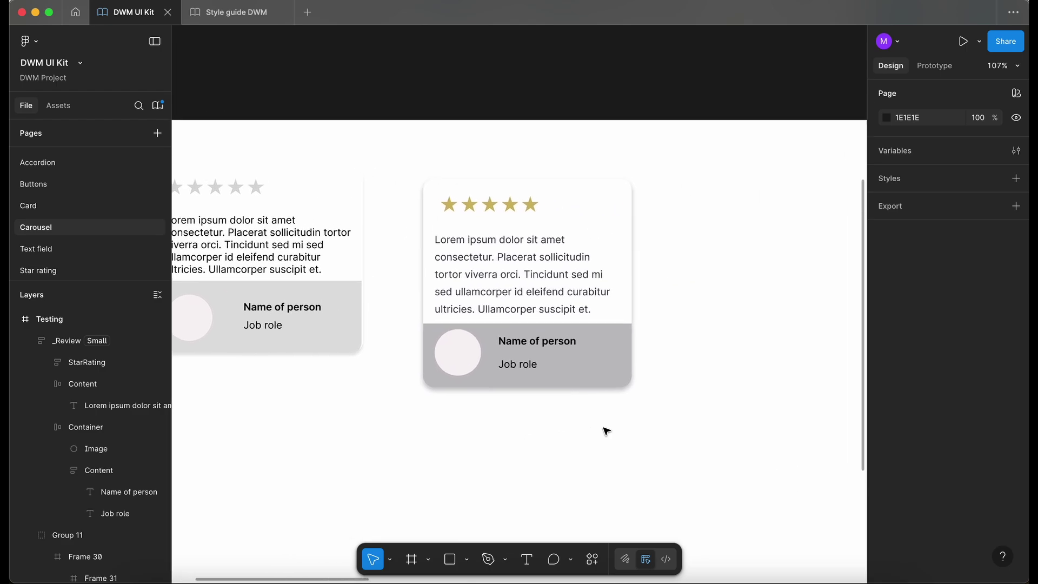
Apply the dwm-sapphire-75 library colour as the fill of the _Review card's Container.
click(616, 259)
drag(709, 263, 529, 273)
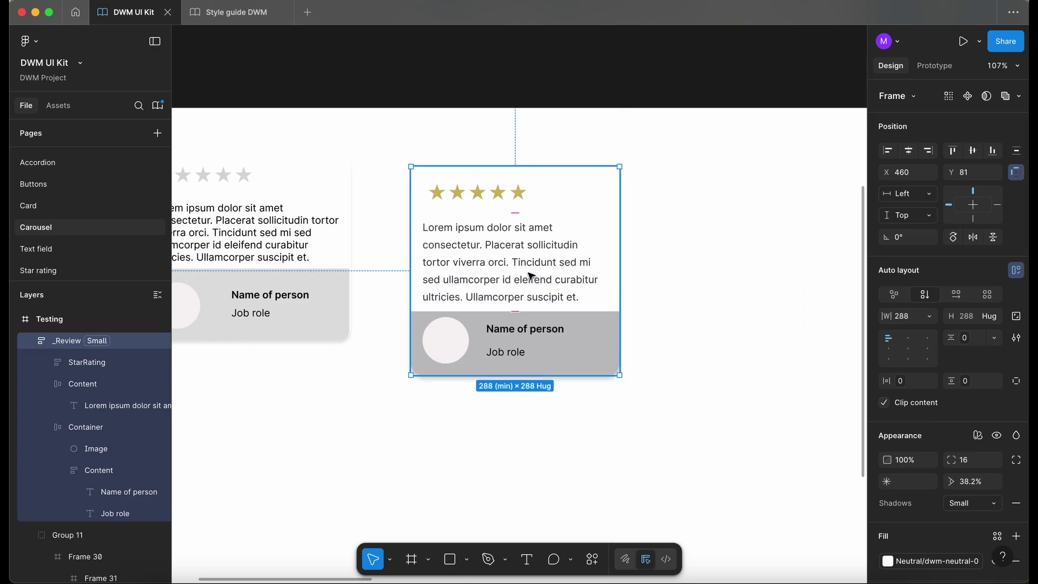
scroll(466, 311, up, 3)
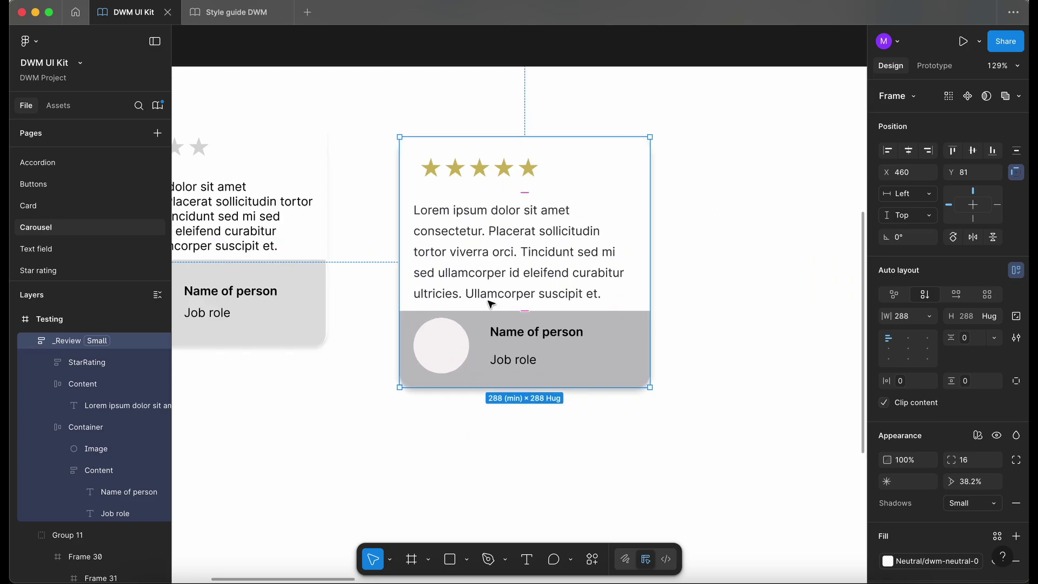
click(623, 361)
click(888, 492)
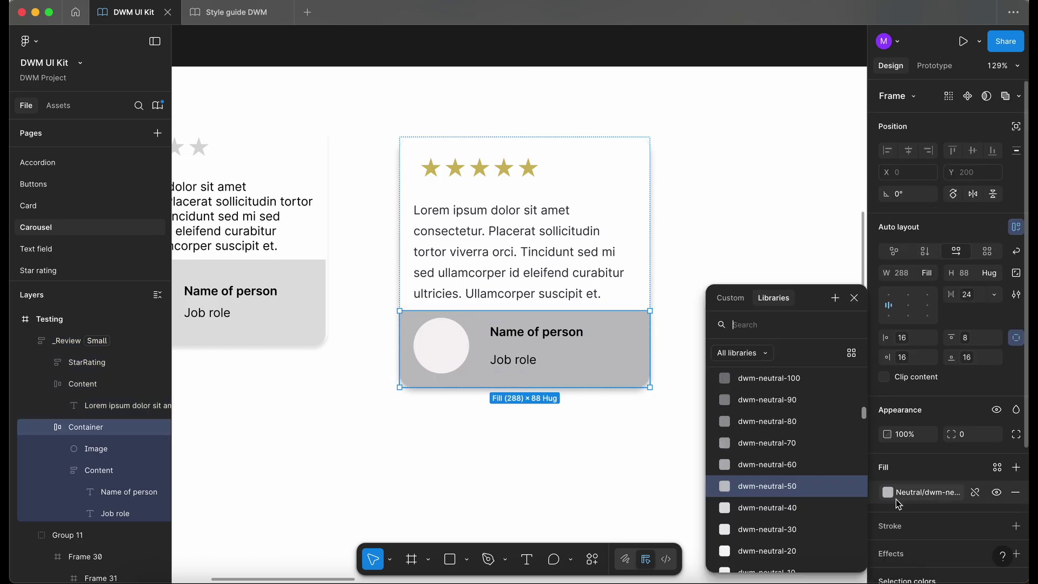
scroll(811, 486, up, 5)
scroll(811, 488, down, 10)
scroll(811, 486, up, 2)
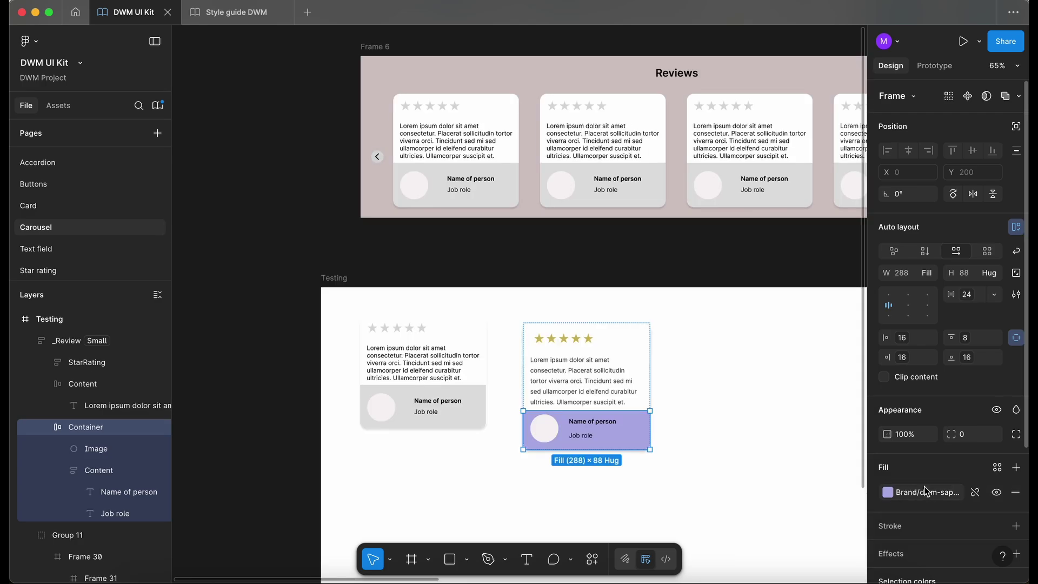
Change the Container's fill to the lighter dwm-sapphire-50 library colour.
click(900, 492)
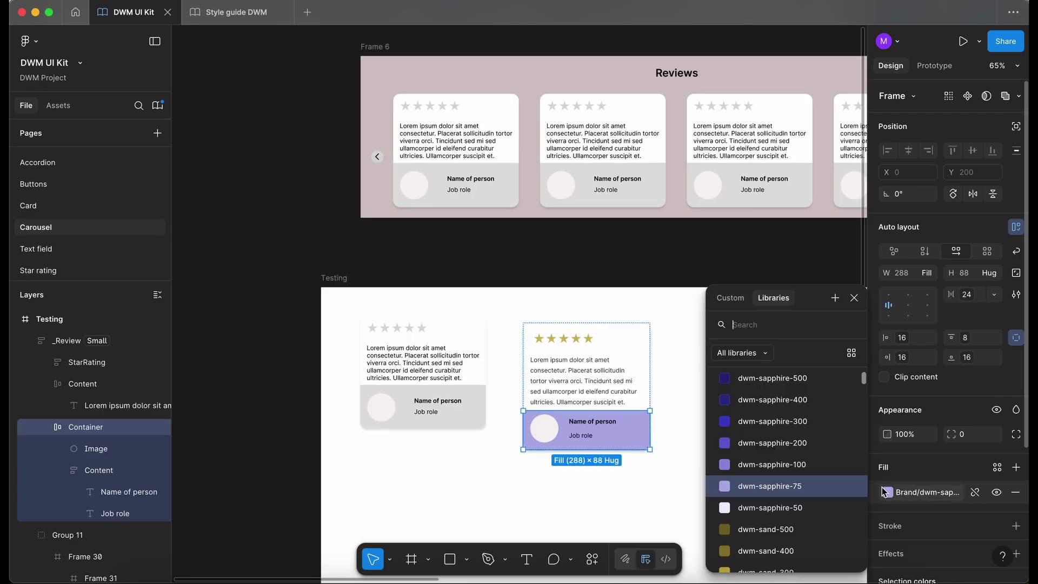
click(778, 508)
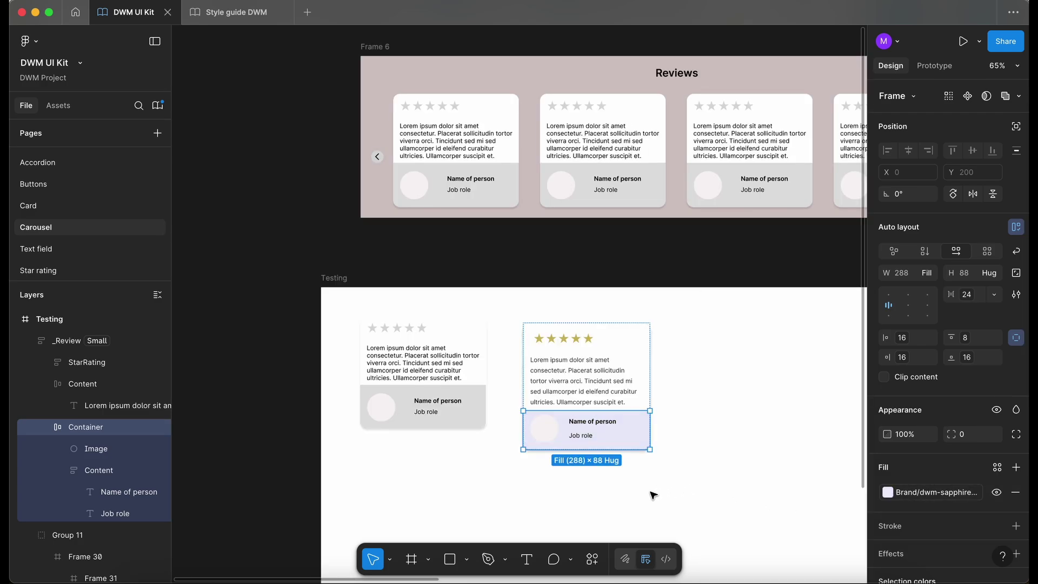
scroll(552, 477, up, 5)
click(552, 479)
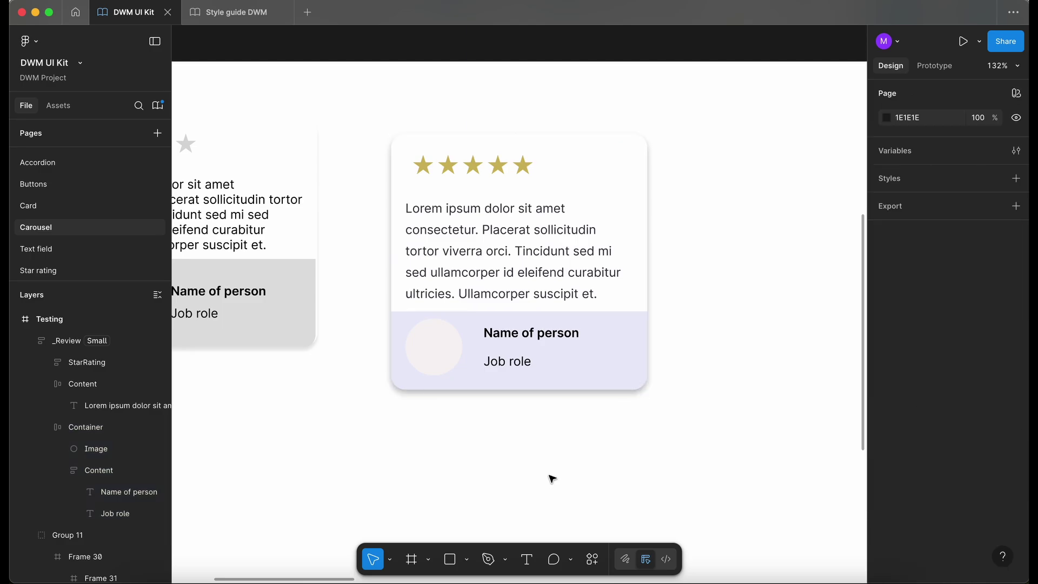
Switch the Container's fill back to the dwm-sapphire-75 library colour.
click(612, 386)
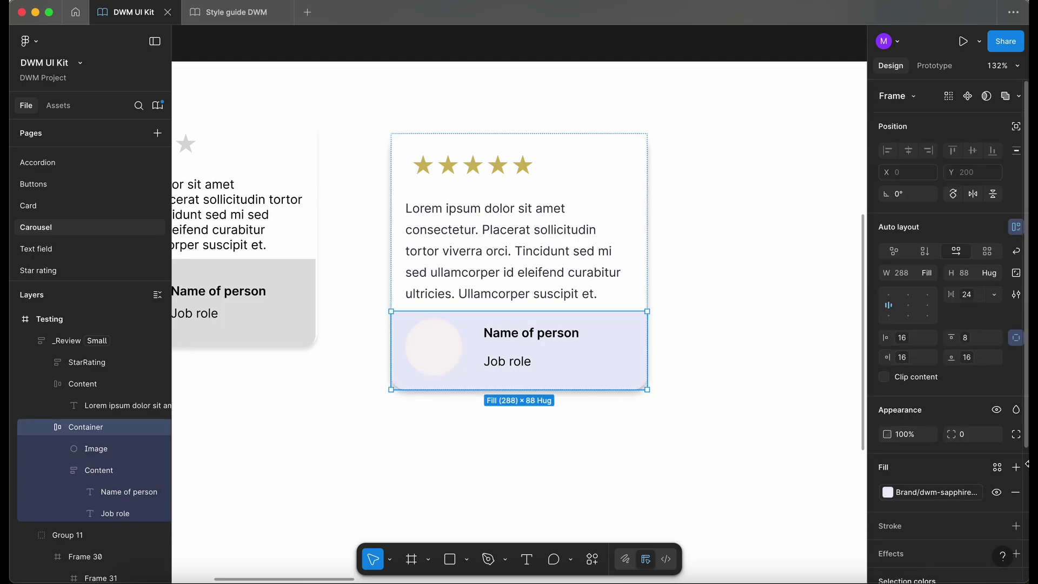
click(940, 500)
click(757, 454)
scroll(528, 434, down, 3)
click(528, 434)
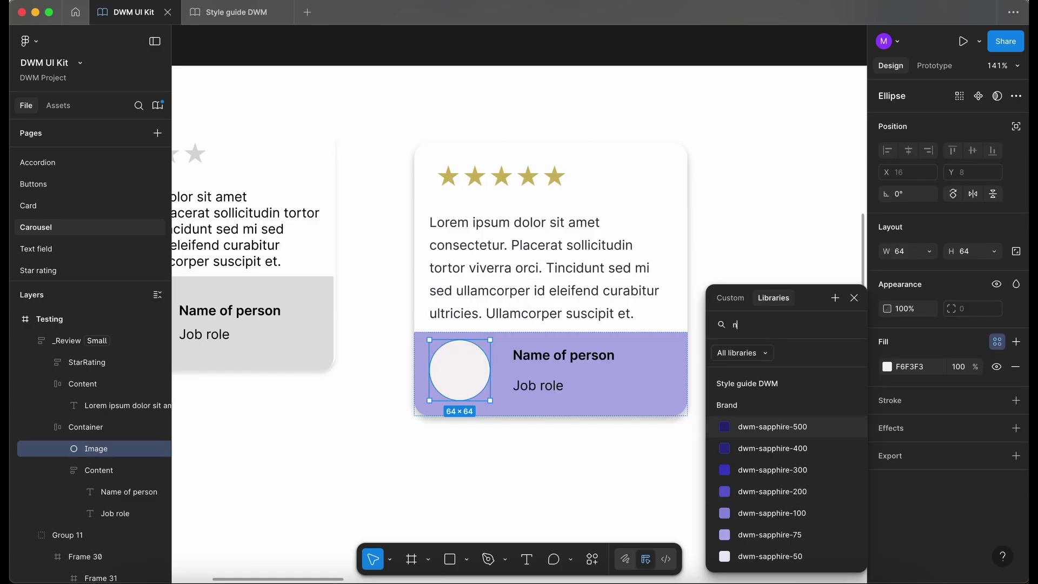
Apply the dwm-neutral-0 library colour as the fill of the Image ellipse in the Container.
text(neu)
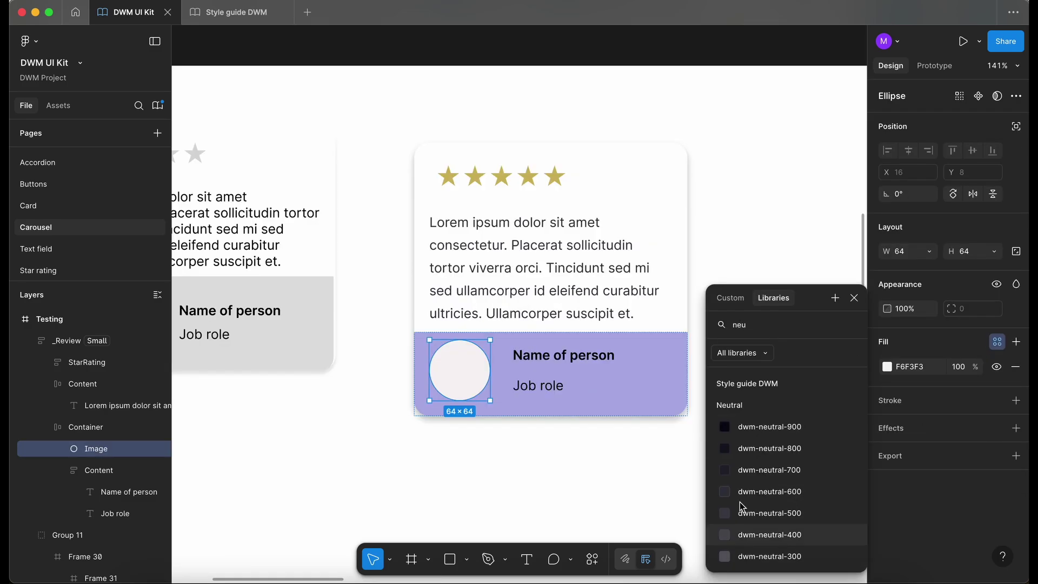
scroll(729, 524, down, 5)
click(808, 559)
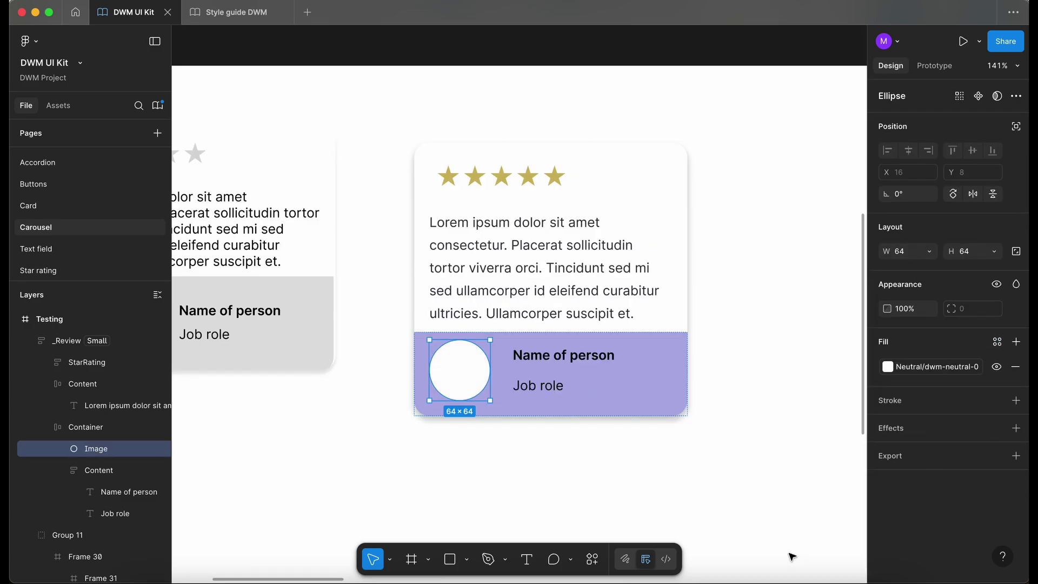
click(510, 479)
Select the card's black name and job role texts together and apply the dwm-neutral-600 library colour as their fill.
scroll(510, 479, down, 5)
click(550, 364)
scroll(959, 443, down, 5)
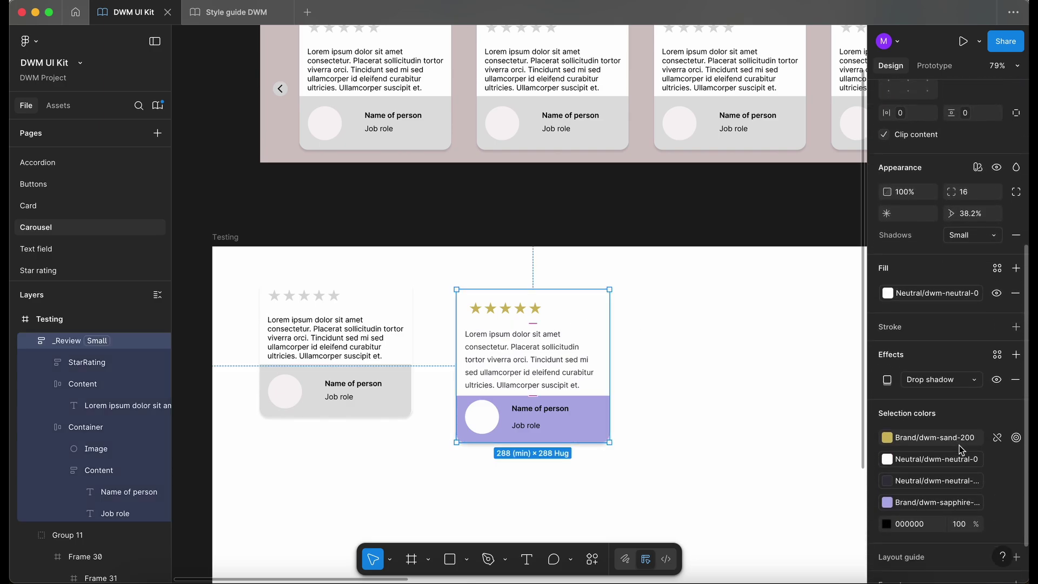
mouse_move(887, 524)
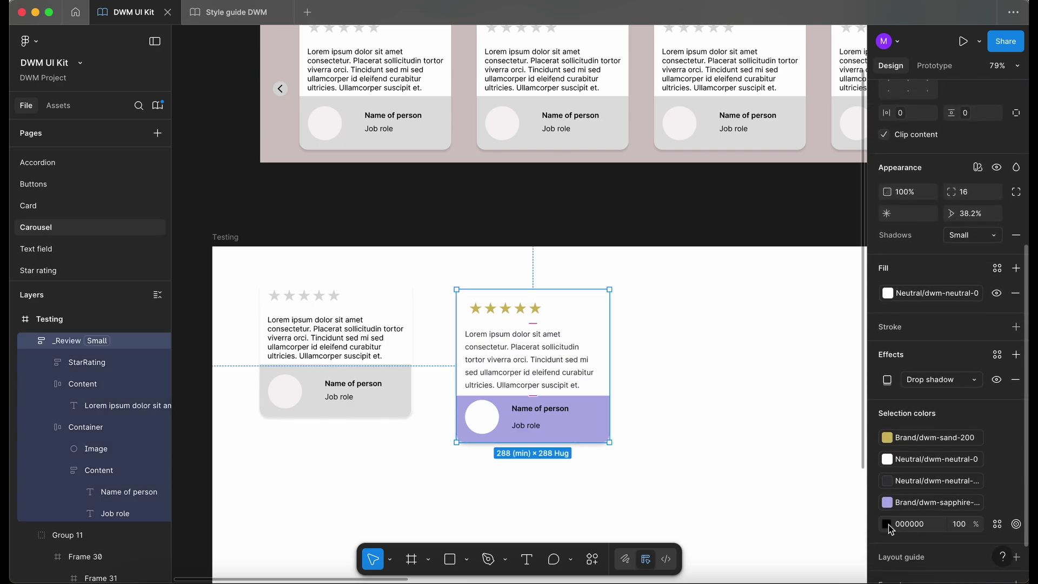
click(1016, 524)
scroll(544, 468, up, 5)
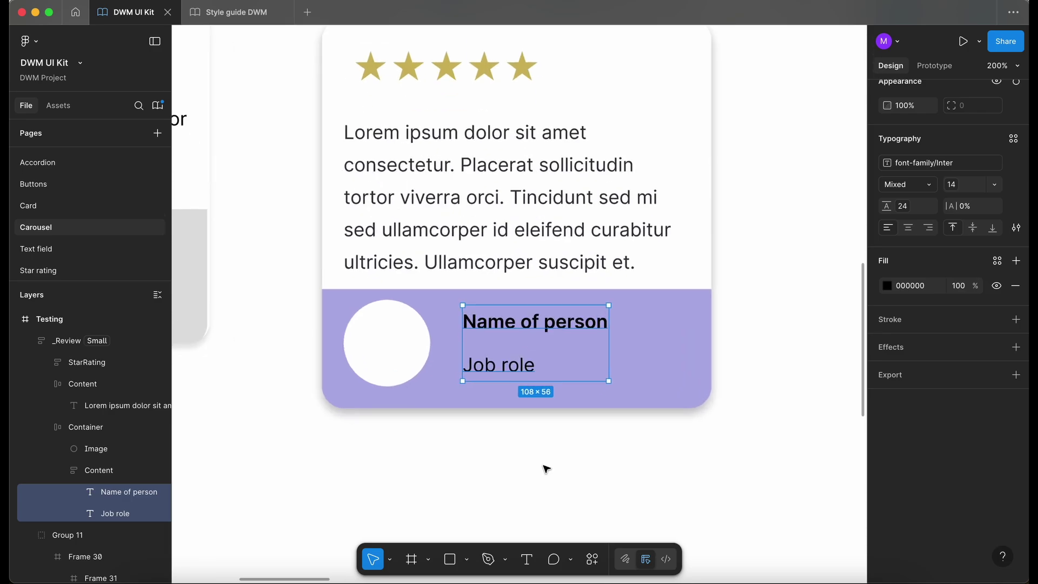
click(998, 261)
text(neu)
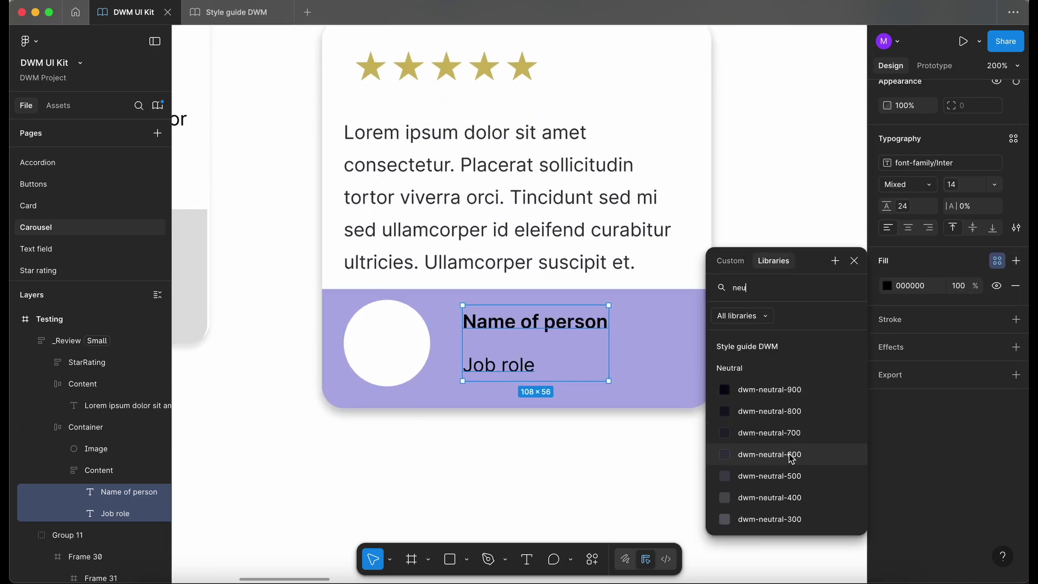
click(792, 455)
click(597, 461)
scroll(597, 461, down, 10)
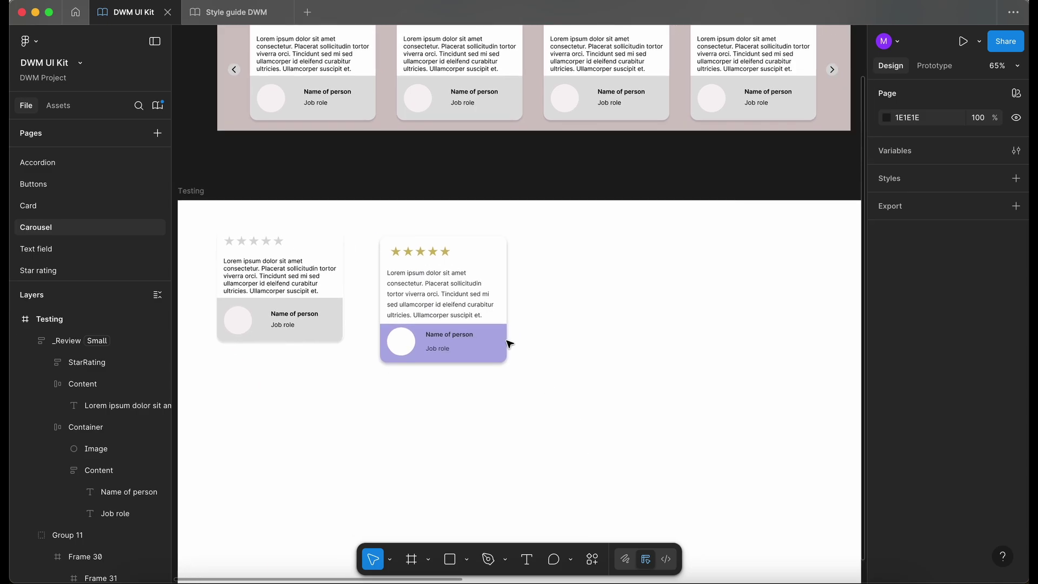
Set the StarRating frame's bottom padding to the 0px spacing variable.
click(479, 317)
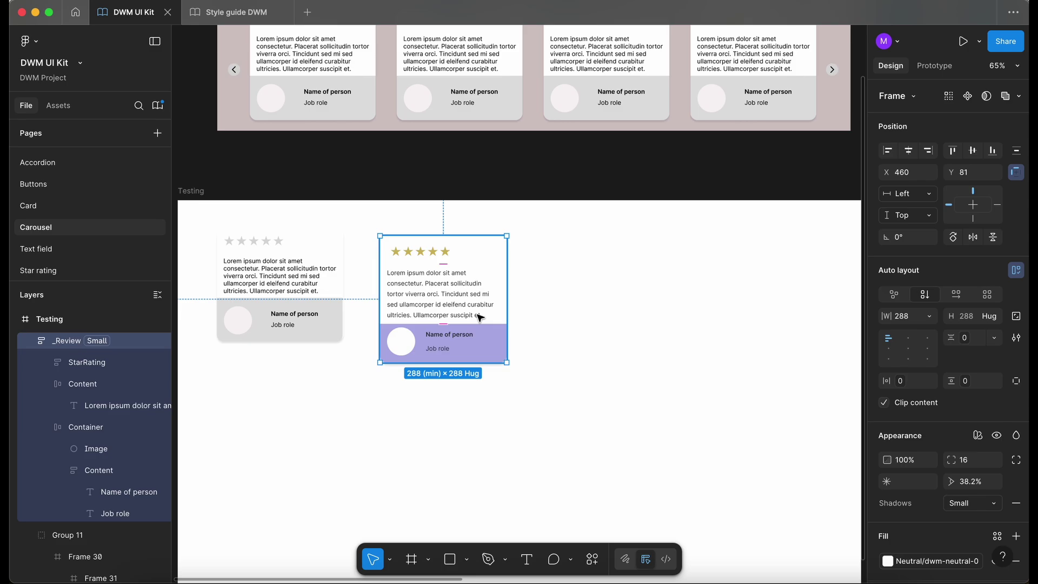
click(442, 254)
scroll(443, 254, up, 3)
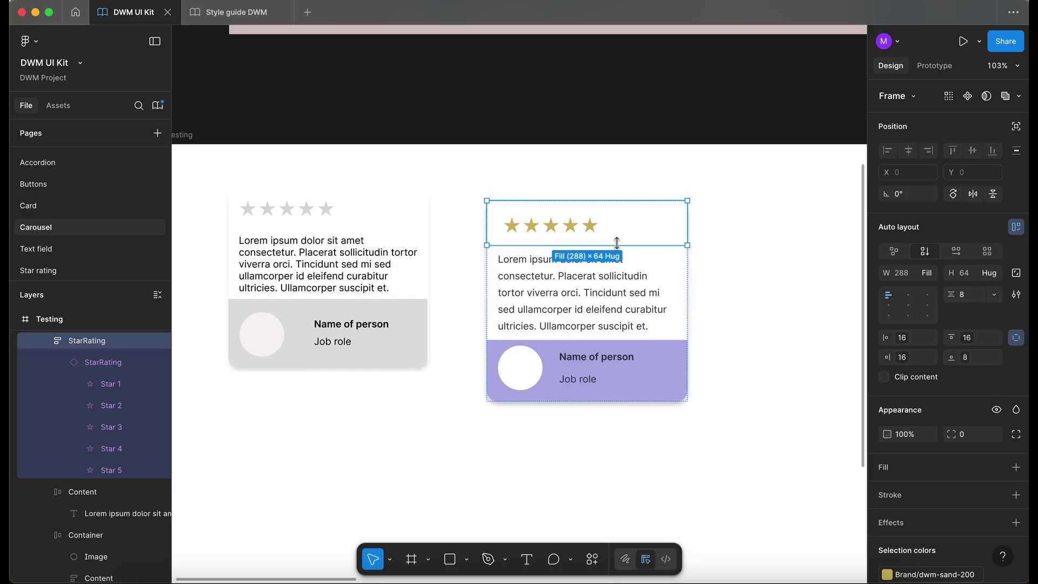
scroll(581, 238, up, 5)
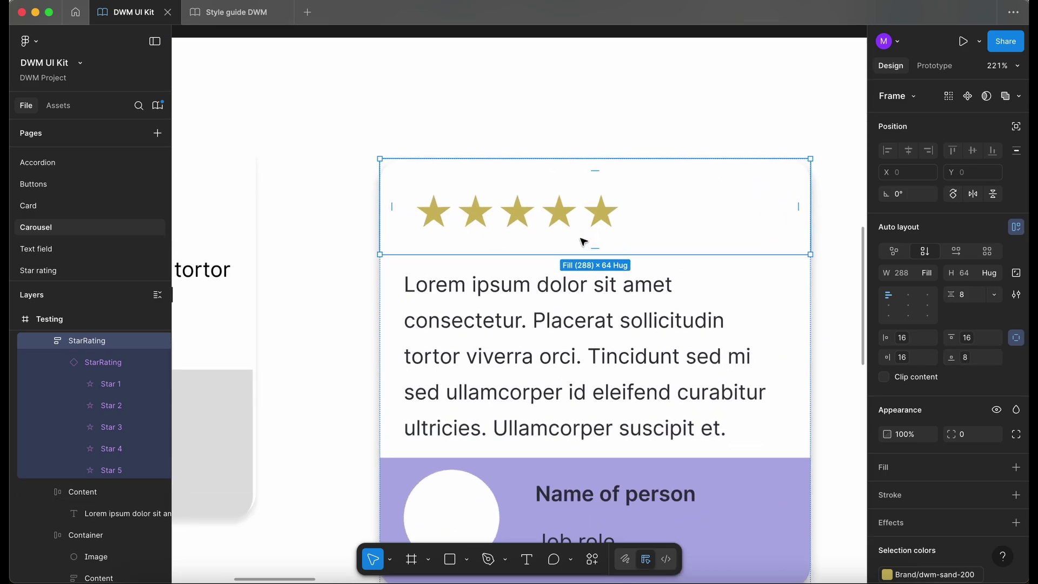
click(674, 277)
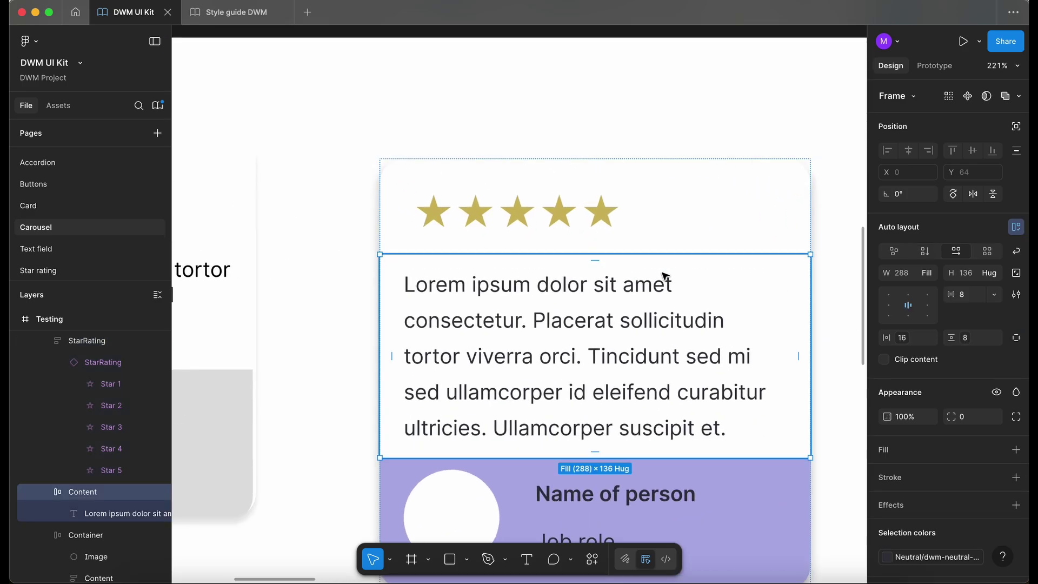
click(601, 249)
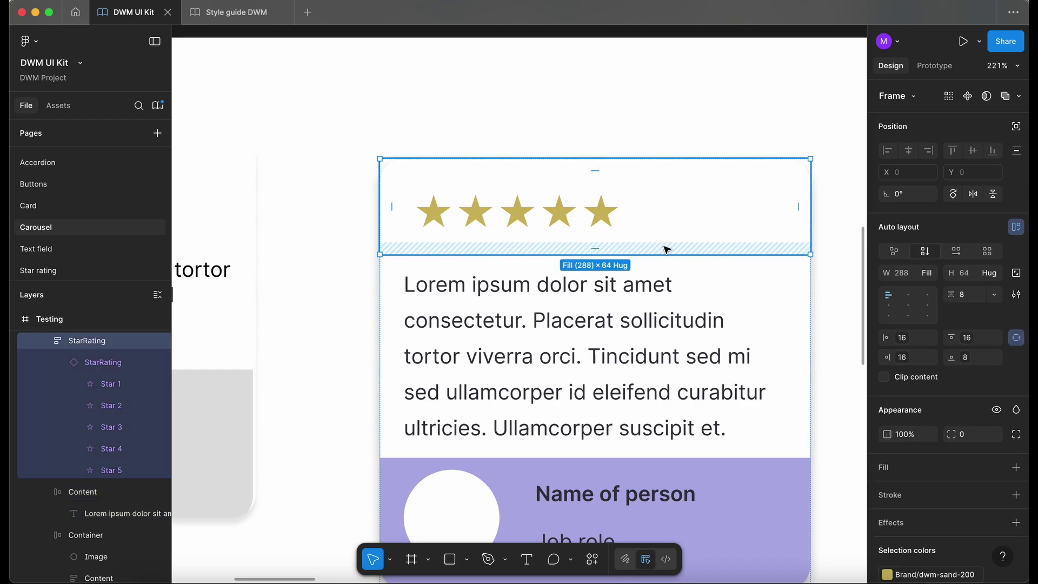
click(971, 361)
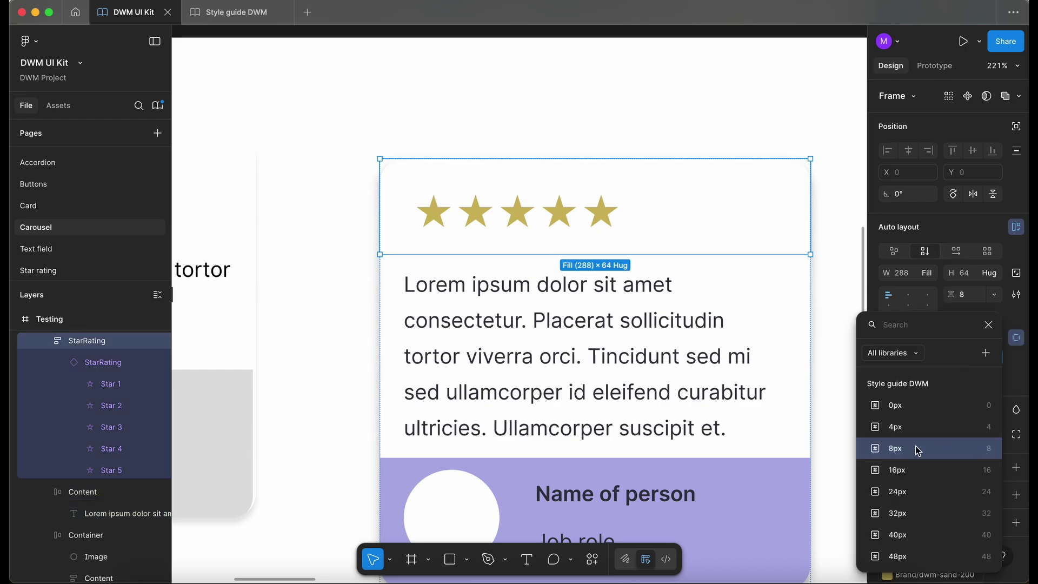
click(910, 406)
scroll(441, 227, down, 3)
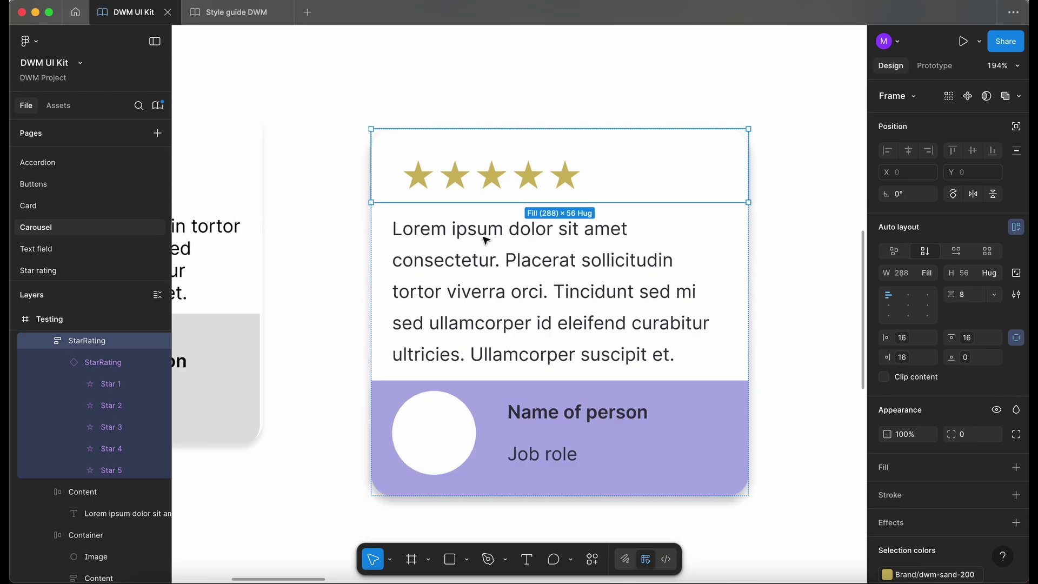
click(507, 288)
click(540, 412)
scroll(541, 414, down, 3)
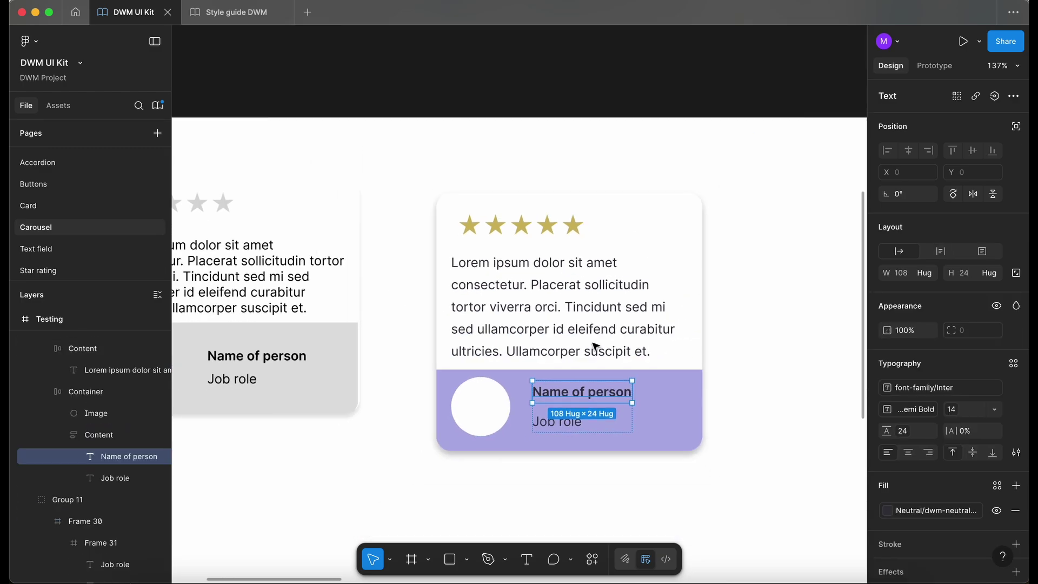
scroll(595, 346, down, 3)
click(600, 397)
scroll(600, 397, down, 3)
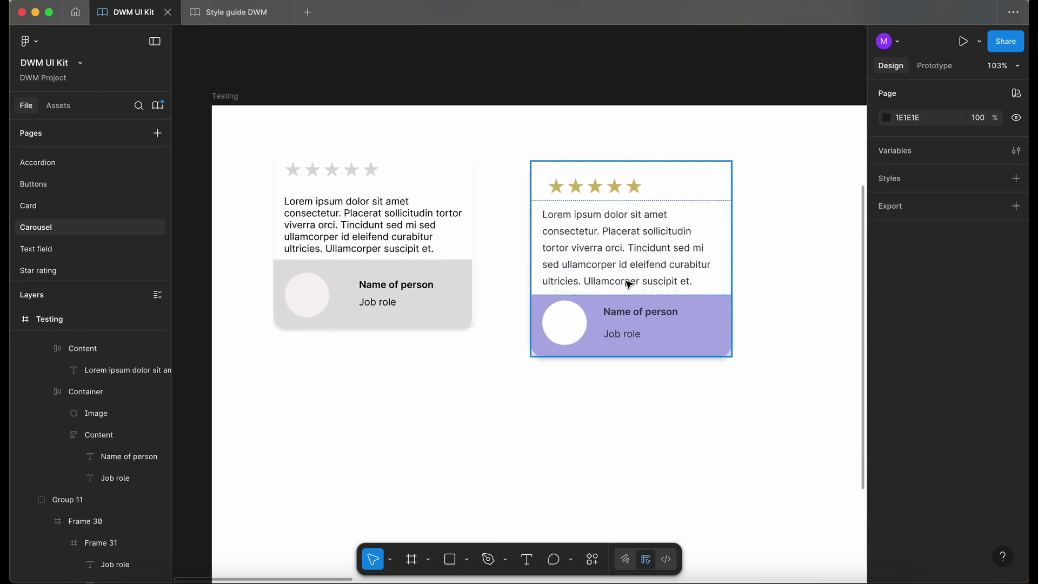
Set the Container's fill to the lighter dwm-sapphire-50 library colour.
click(632, 276)
scroll(627, 270, down, 3)
key(Escape)
scroll(488, 339, up, 3)
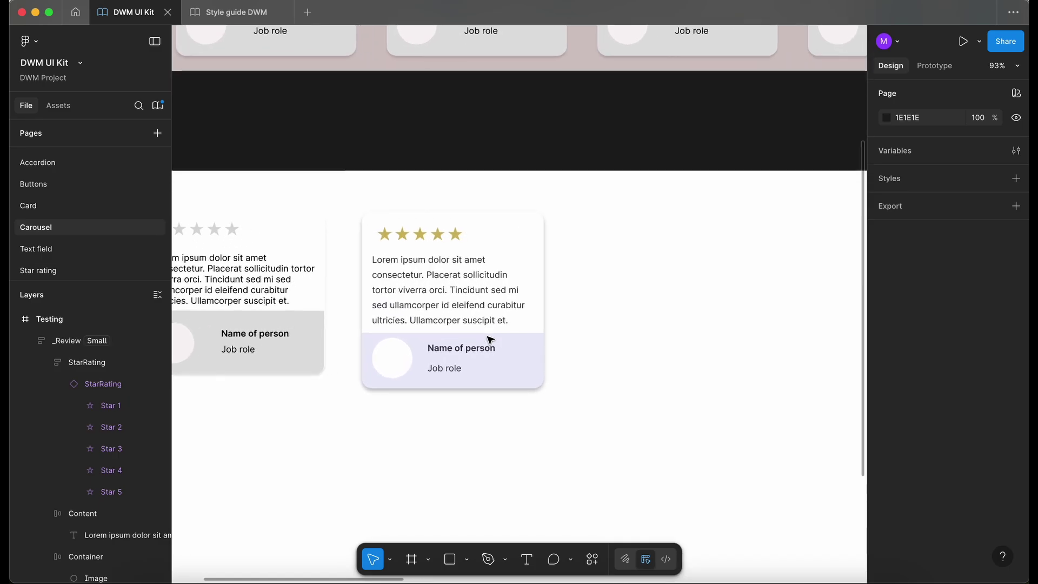
Move the _Review card from the Testing frame into the Carousel frame, below the Row of states.
click(432, 368)
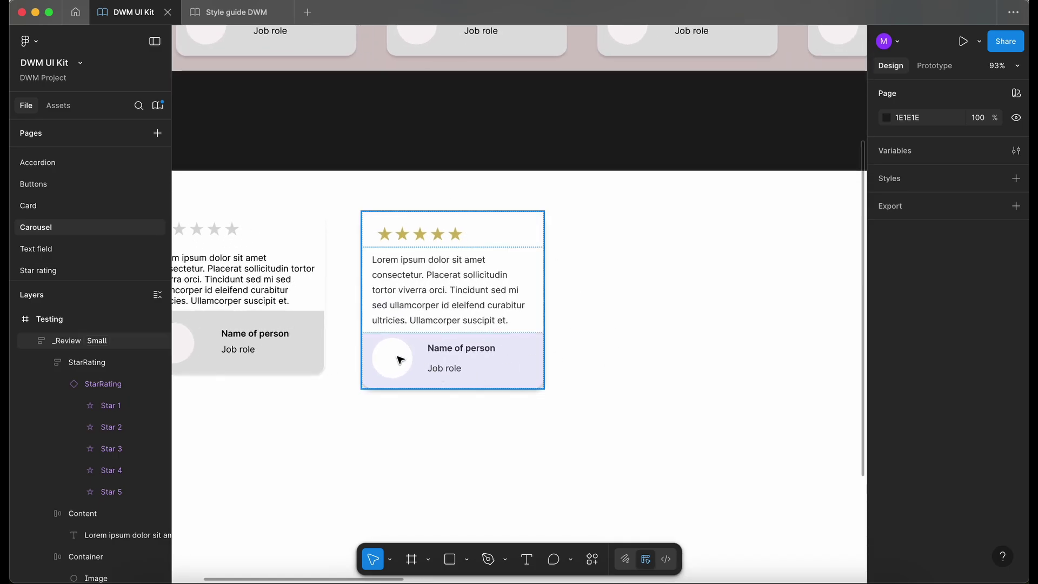
click(561, 414)
click(519, 373)
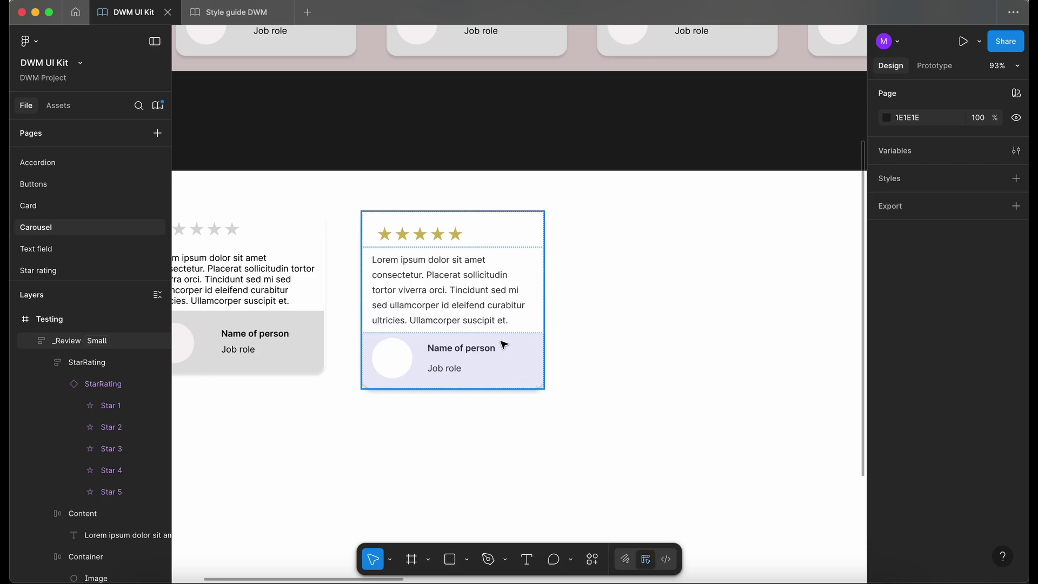
scroll(504, 344, down, 5)
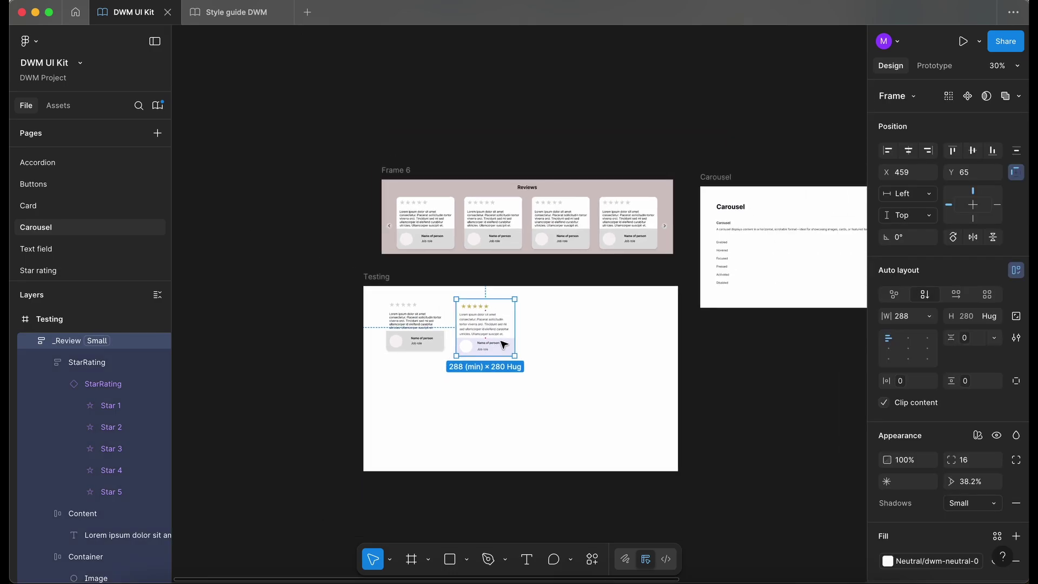
drag(408, 311, 651, 271)
scroll(651, 271, up, 3)
Duplicate the Row in the Carousel frame and remove the state labels from the duplicate's Container.
click(584, 190)
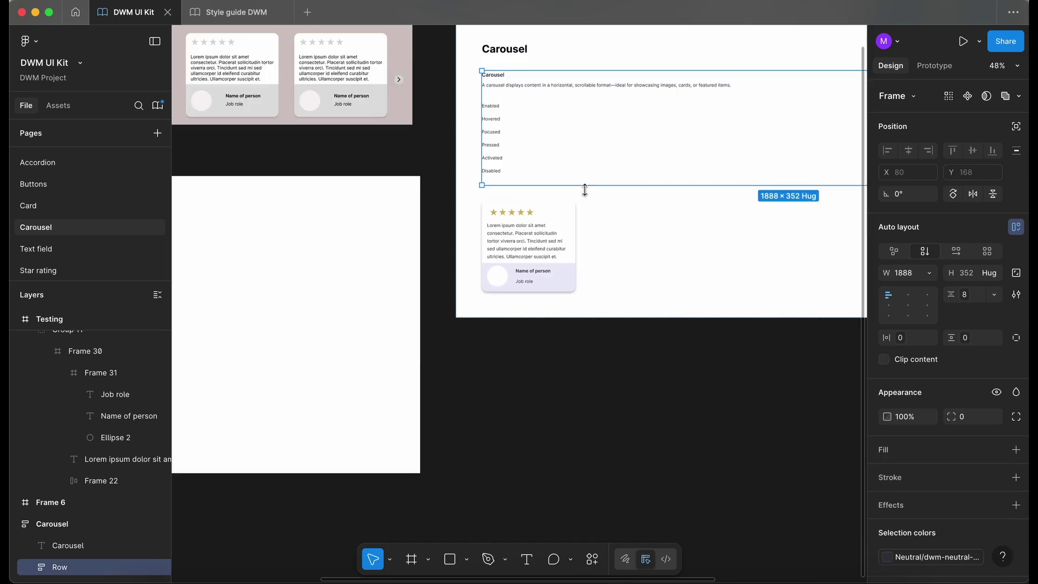
key(super+d)
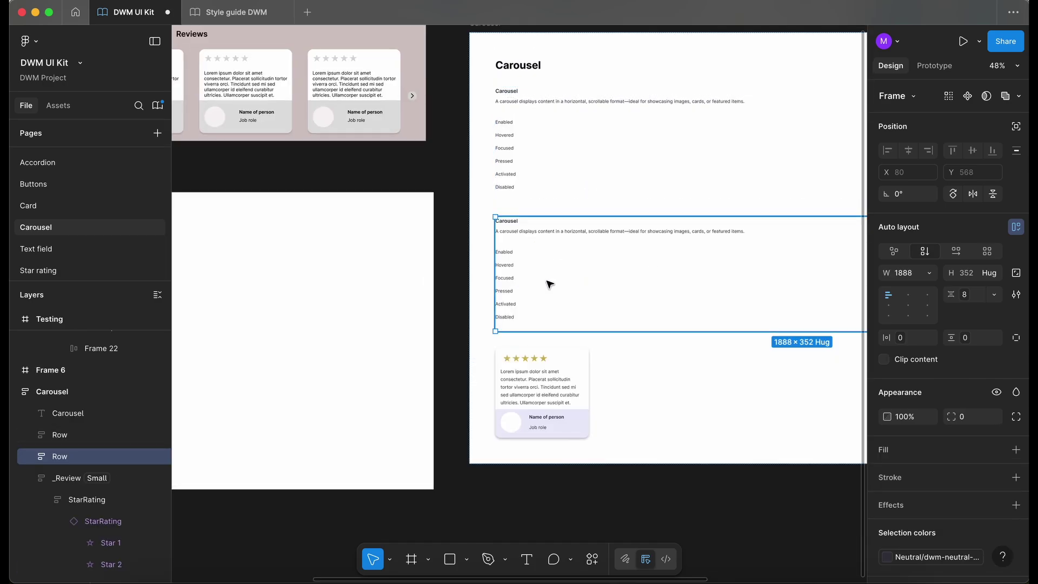
click(516, 281)
key(Delete)
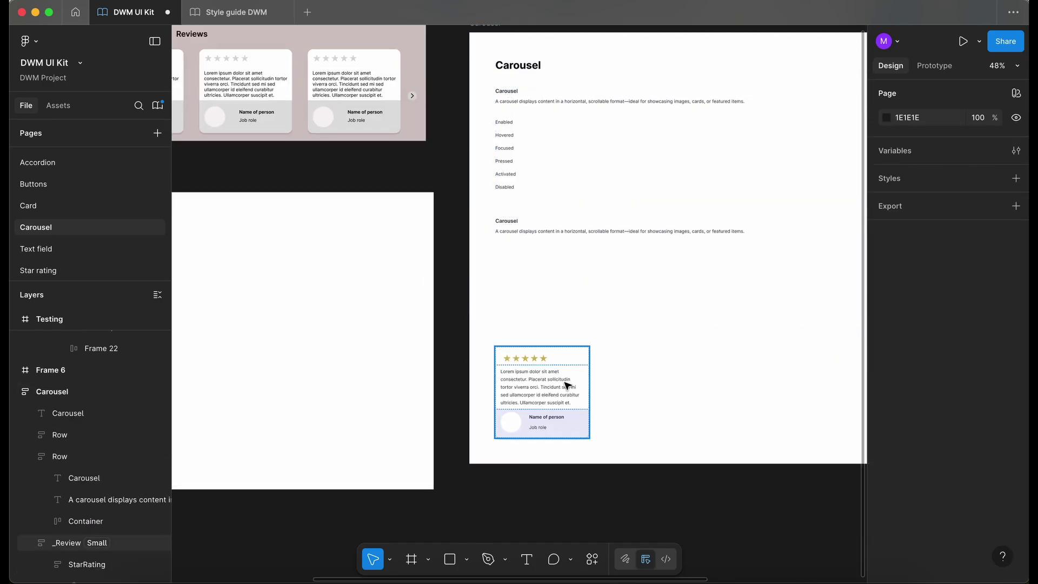
Copy the _Review card into the duplicated Row's empty Container and delete the original card below it.
click(559, 385)
click(534, 286)
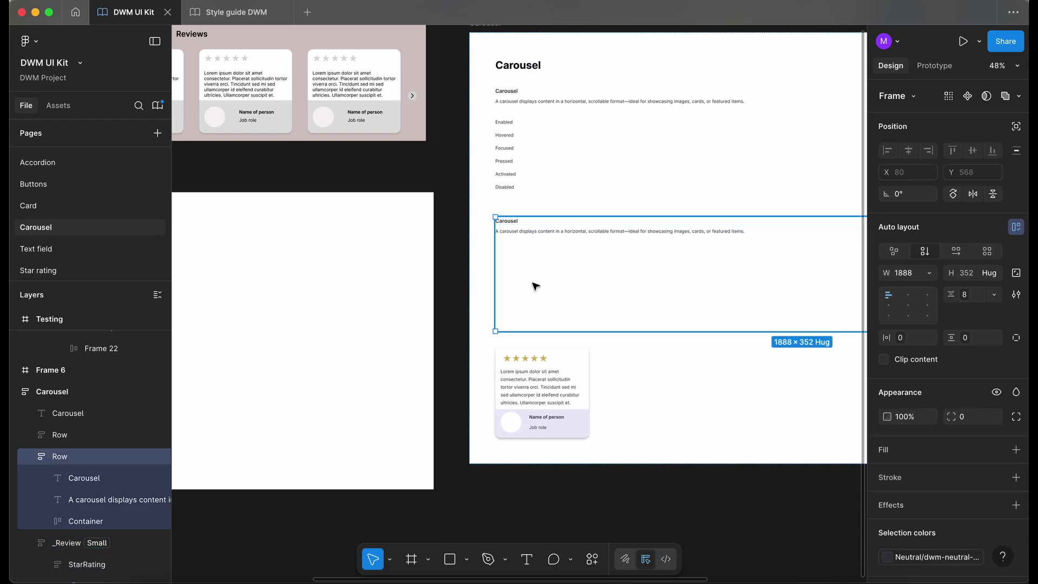
click(530, 283)
key(super+v)
click(557, 394)
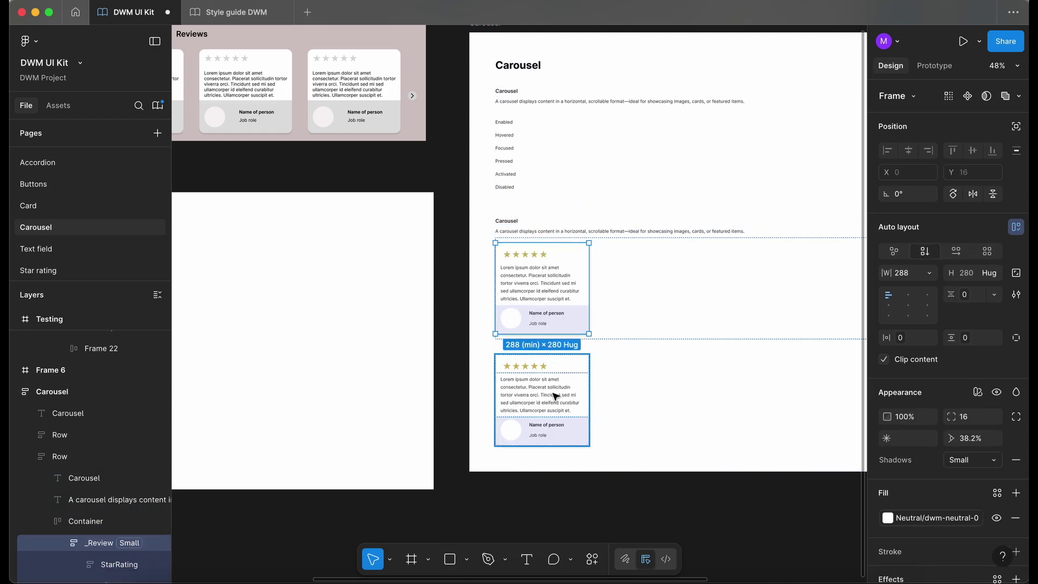
key(Delete)
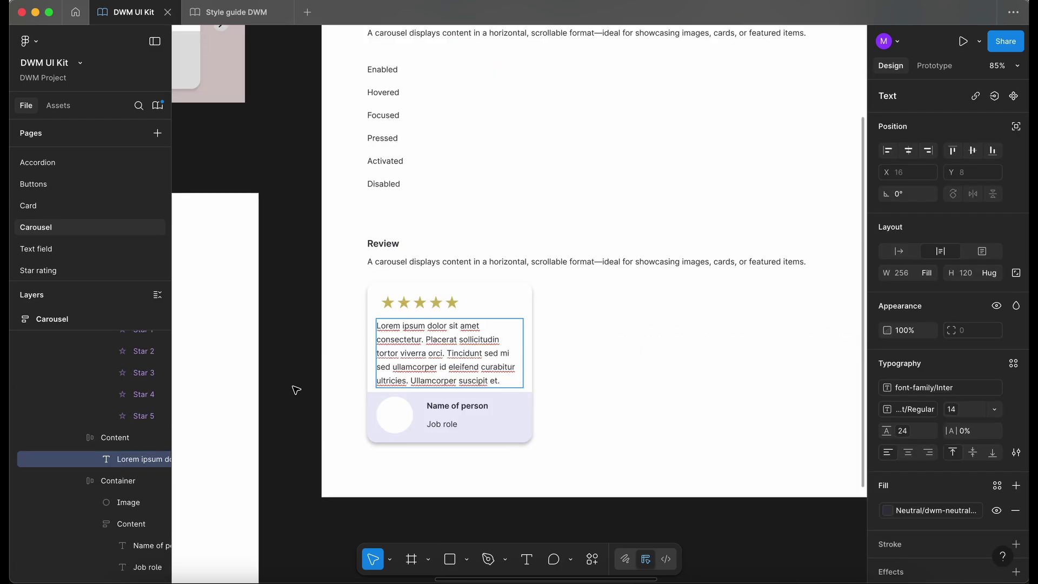
Turn the _Review card in the Carousel frame's Review row into a main component.
click(514, 306)
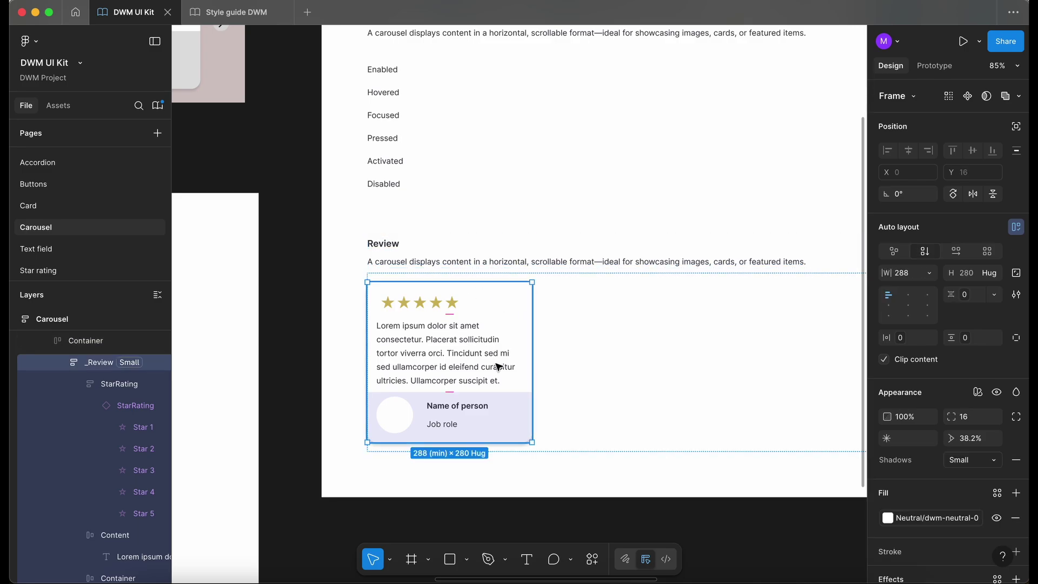
key(super+alt+k)
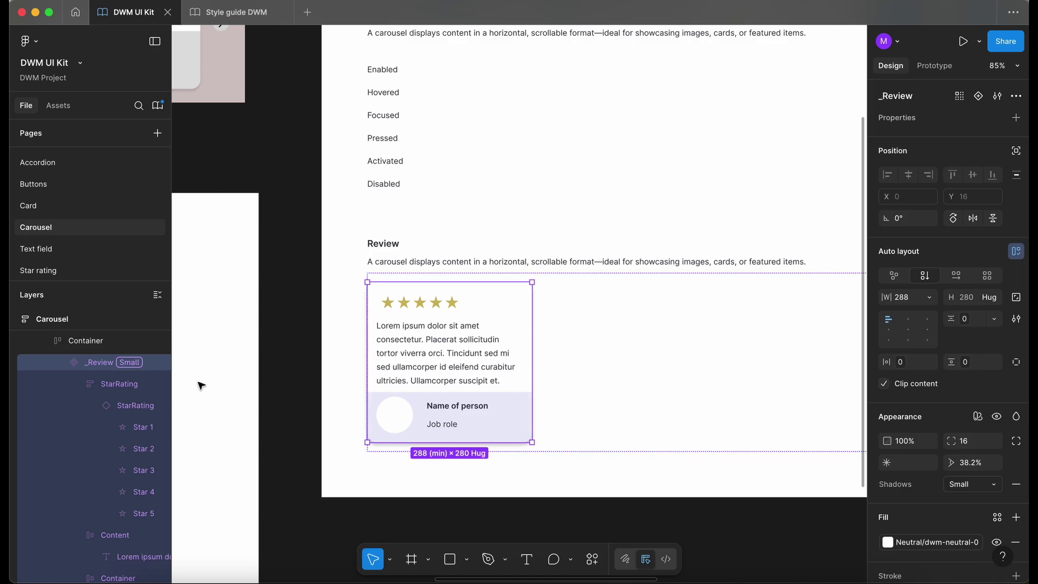
Replace the Review row's description with "A review card displays user feedback, including a star rating, name, and comment, and can be browsed within a horizontal carousel.".
scroll(478, 360, right, 1)
scroll(478, 361, down, 3)
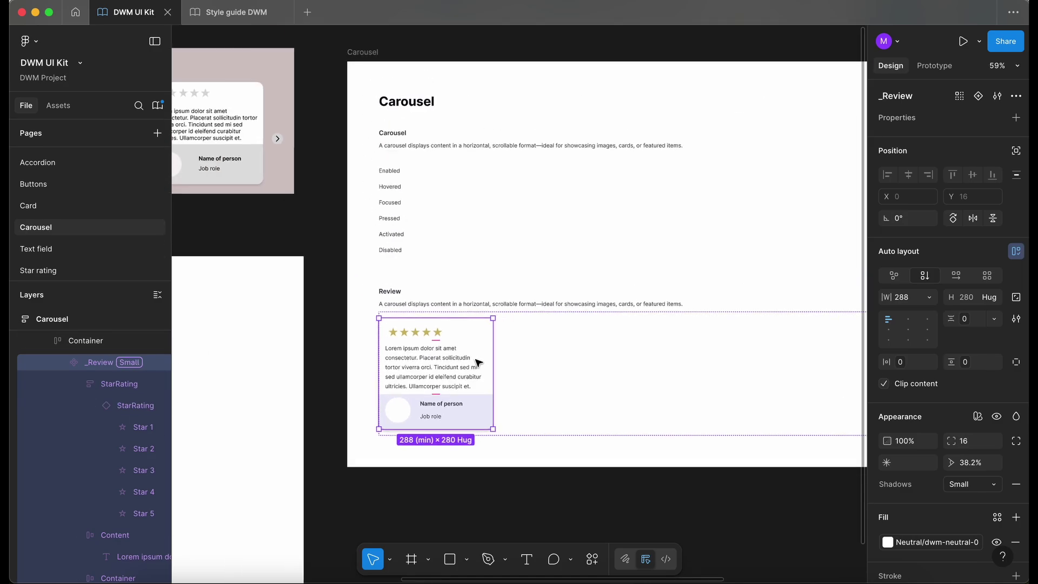
scroll(474, 361, up, 2)
double_click(347, 263)
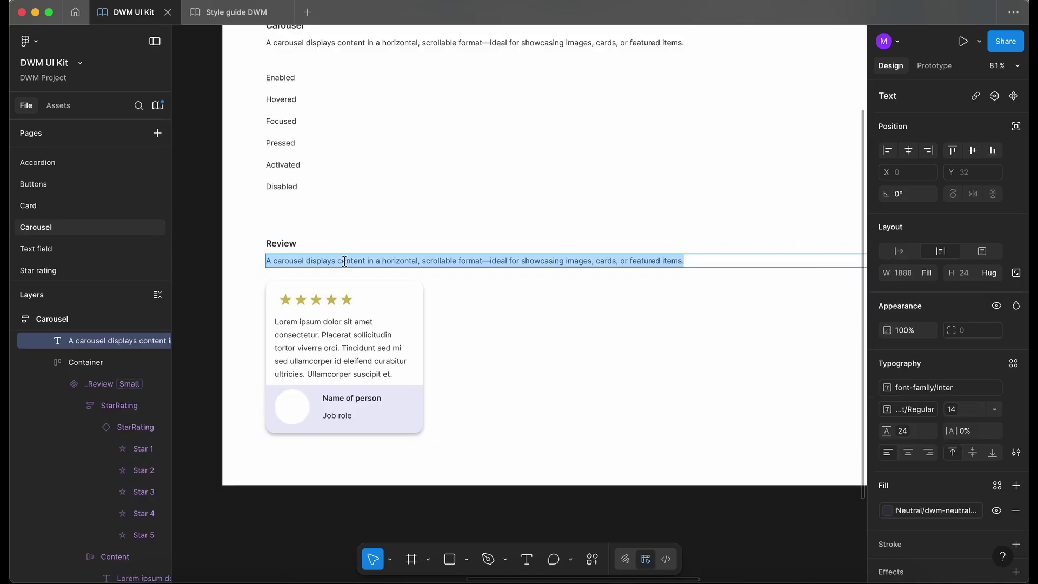
text(A review card displays user feedback, including a star rating, name, and comment, and can be browsed within a horizontal carousel.)
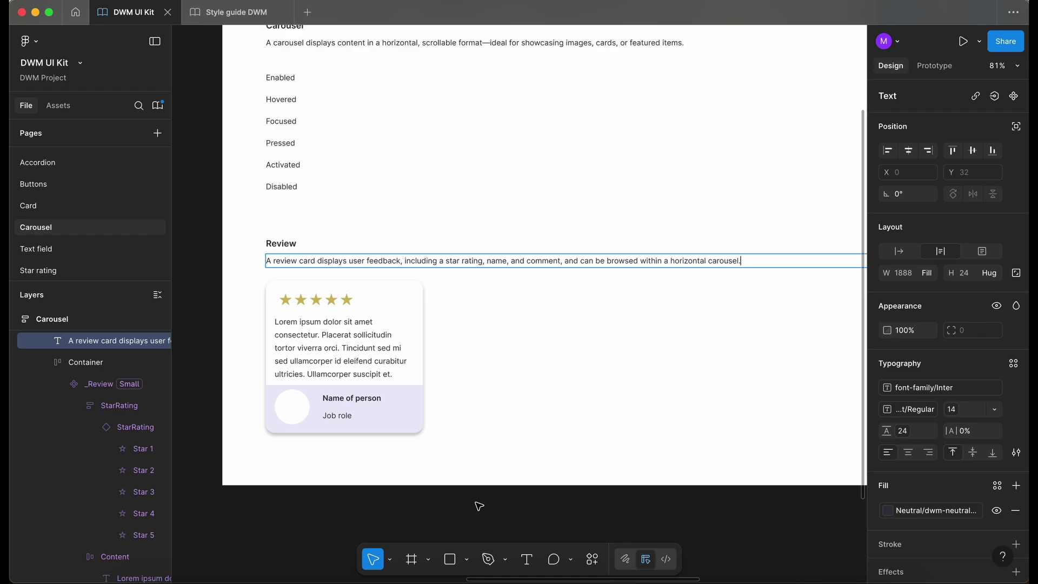
Retitle the row's heading "Review card" and rename the _Review component to _ReviewCard.
click(126, 408)
double_click(98, 406)
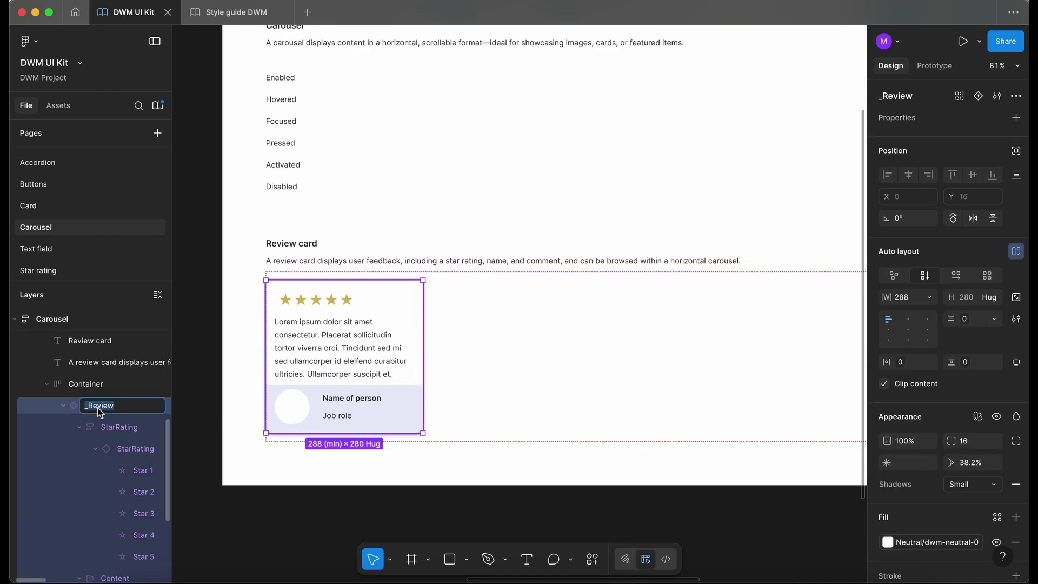
key(Right)
text(Card)
Place an instance of the _ReviewCard component in the empty white Testing frame at about X 1002, Y 276.
scroll(603, 290, down, 3)
click(604, 290)
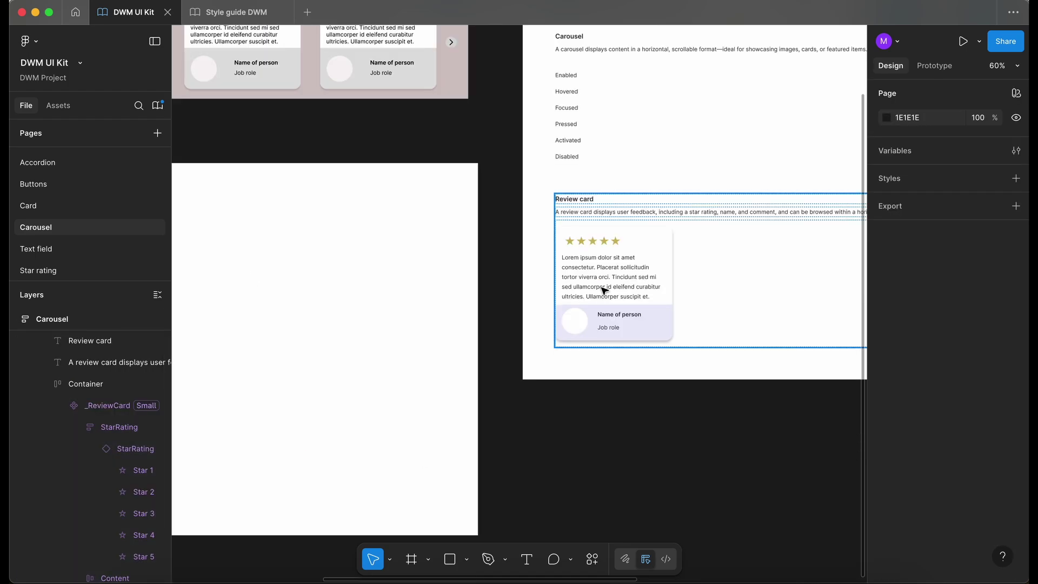
click(604, 291)
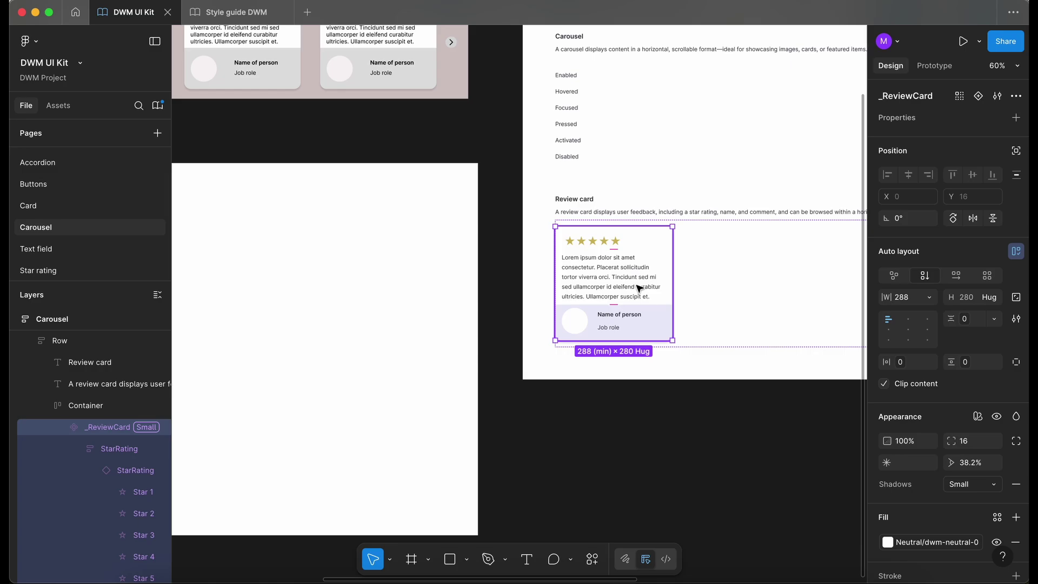
drag(639, 286, 335, 336)
scroll(336, 336, left, 4)
scroll(336, 335, down, 2)
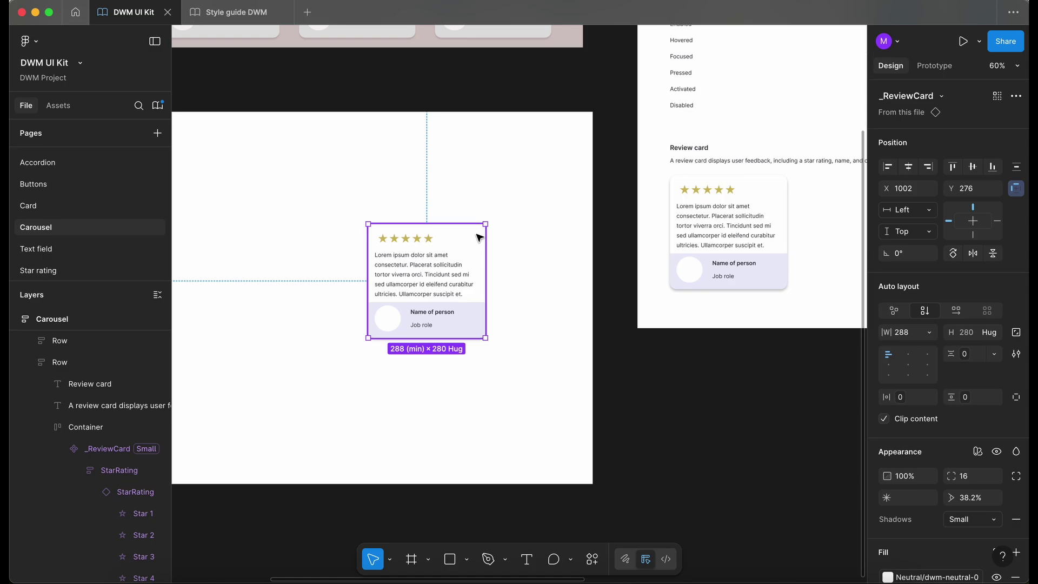
Create a text property named Content for the lorem ipsum paragraph in the main _ReviewCard component.
scroll(479, 238, up, 5)
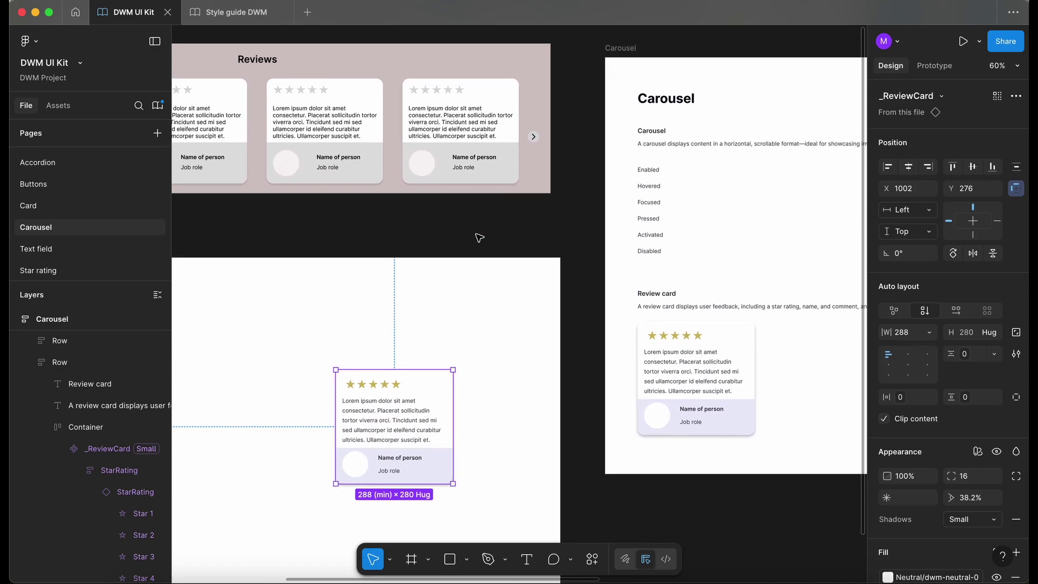
scroll(677, 375, down, 2)
scroll(677, 375, right, 1)
scroll(677, 375, down, 1)
scroll(676, 362, down, 1)
scroll(676, 362, right, 1)
double_click(630, 318)
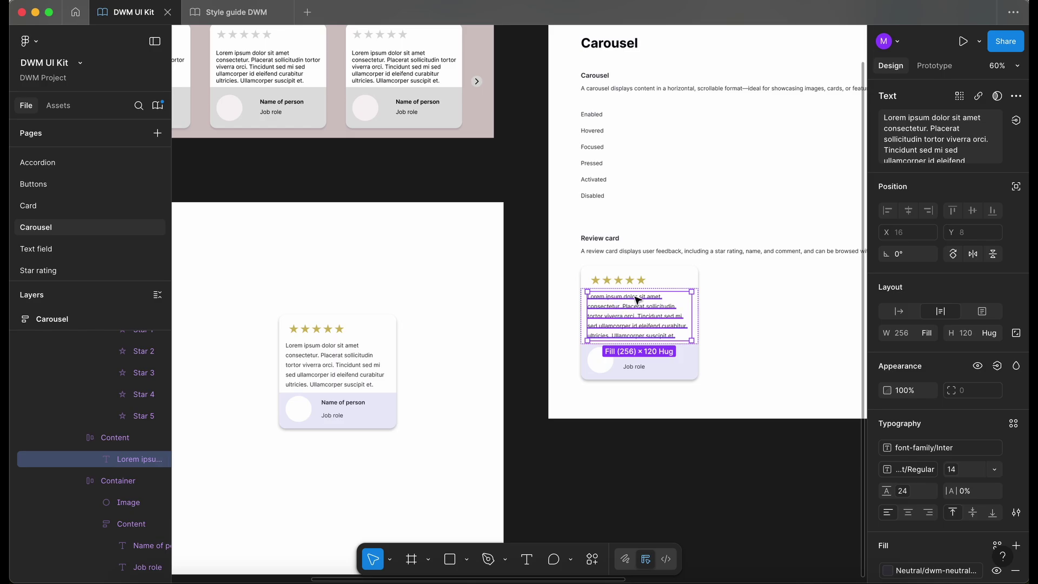
click(1016, 120)
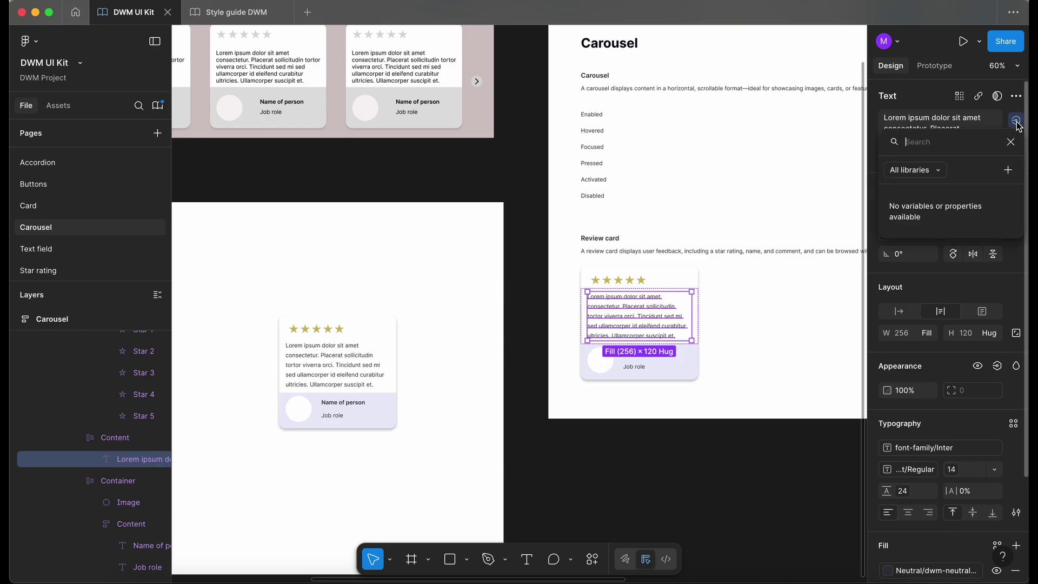
click(1009, 171)
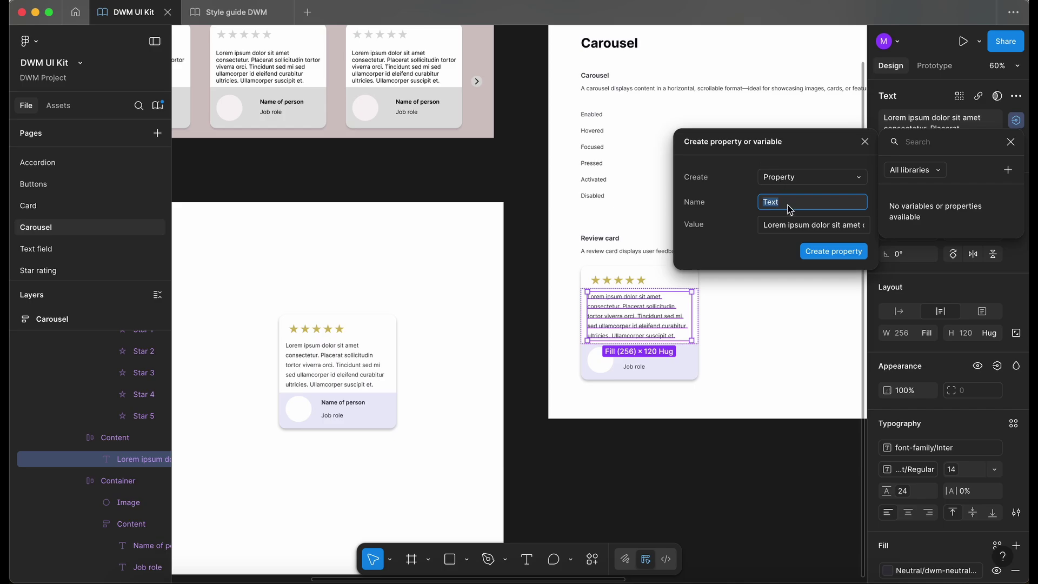
text(Conten)
click(834, 252)
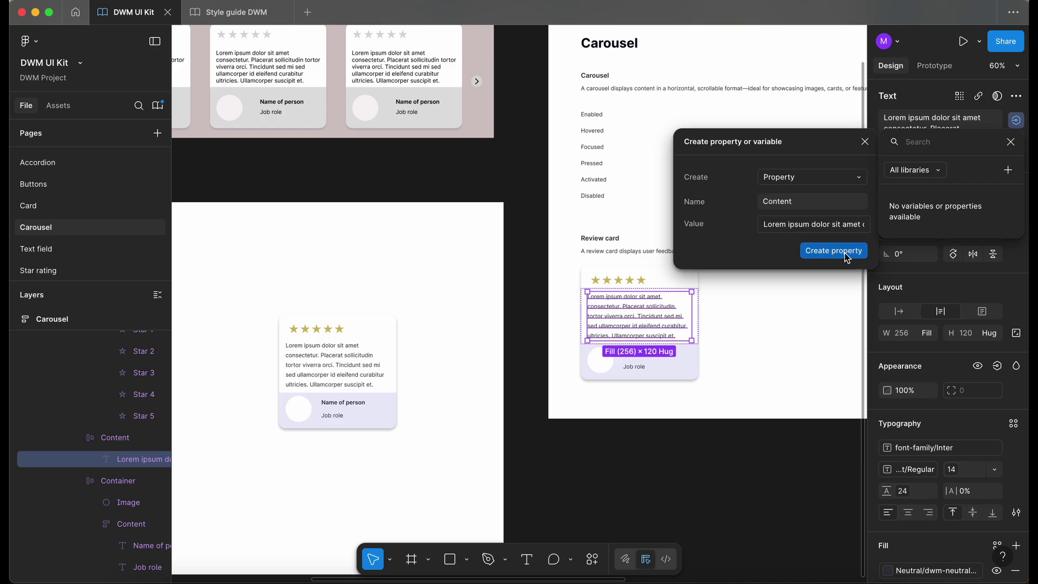
Set the Content property of the _ReviewCard instance in the Testing frame to "adjust the text here!!".
scroll(735, 319, down, 2)
scroll(735, 319, left, 1)
scroll(424, 331, down, 1)
scroll(423, 331, left, 1)
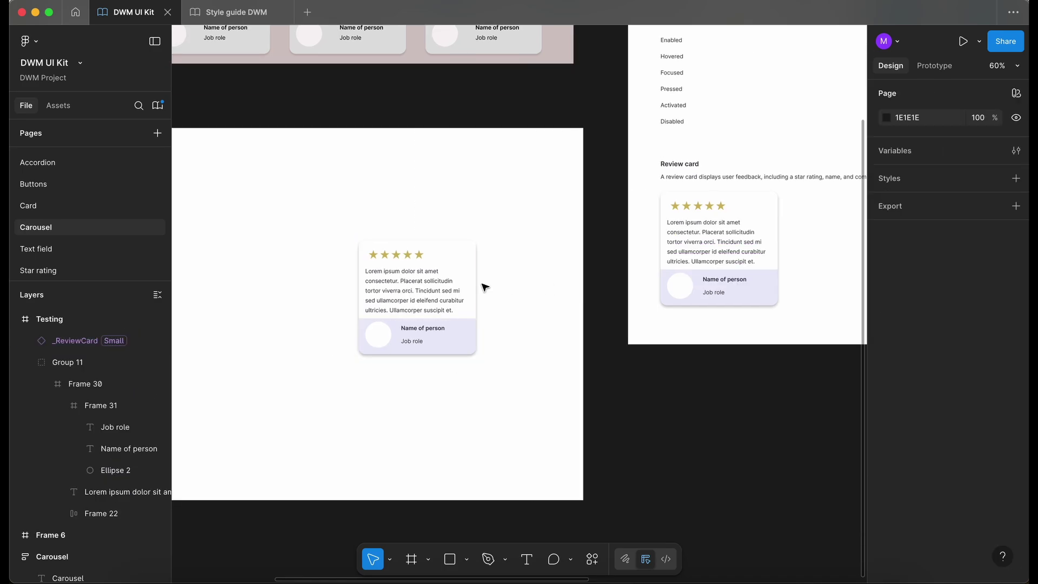
click(426, 294)
click(988, 169)
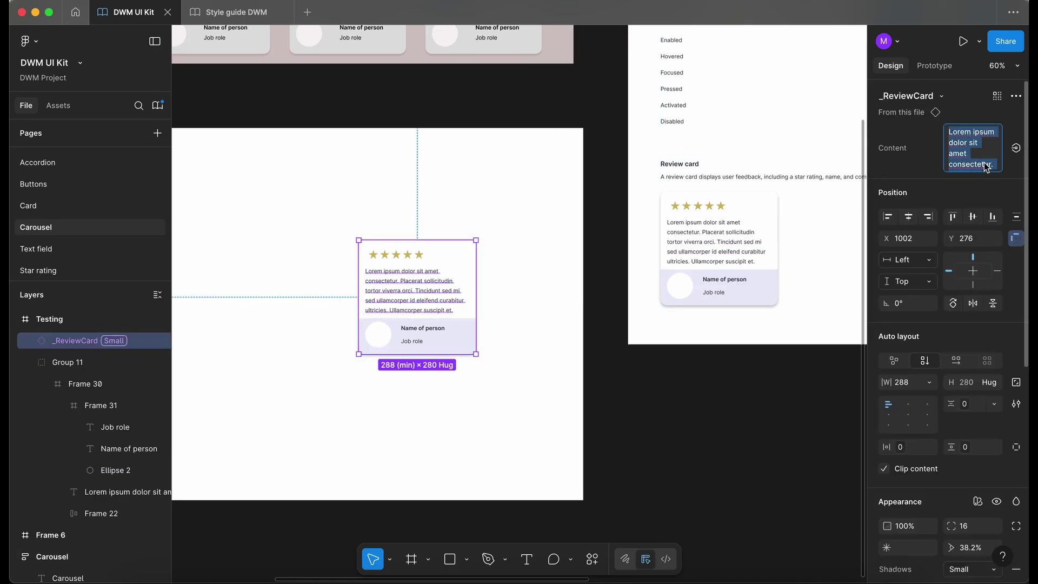
text(a)
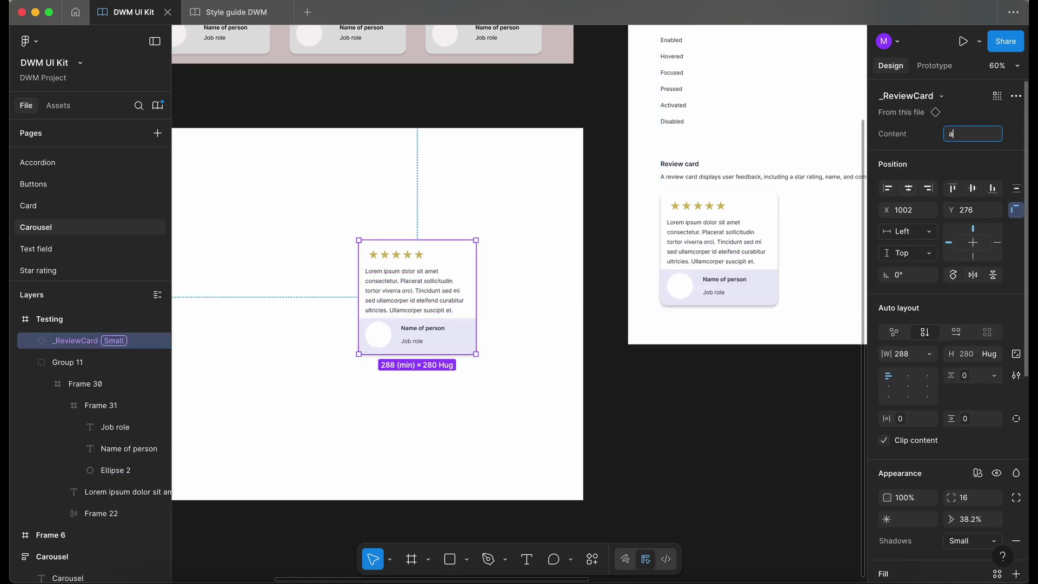
text(djust the text here!!)
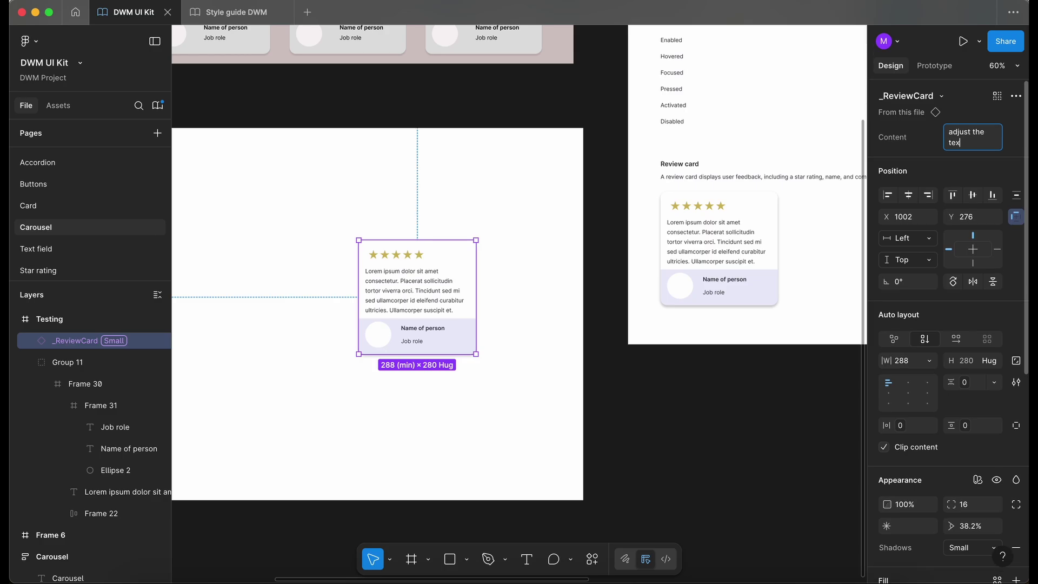
key(Return)
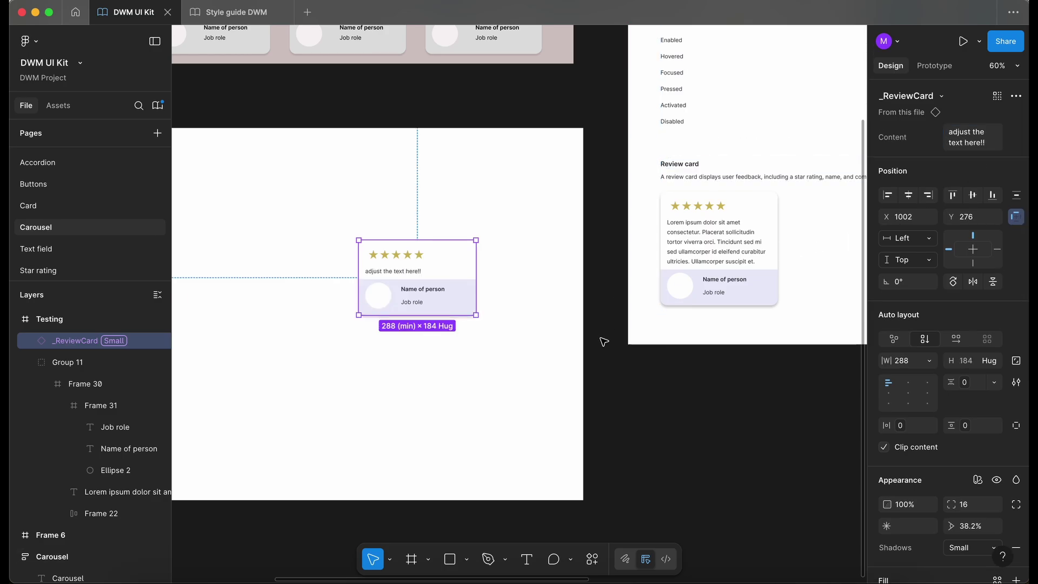
Set the Rating of the StarRating nested in the Testing frame's card instance to 2 stars.
double_click(392, 264)
scroll(392, 270, up, 5)
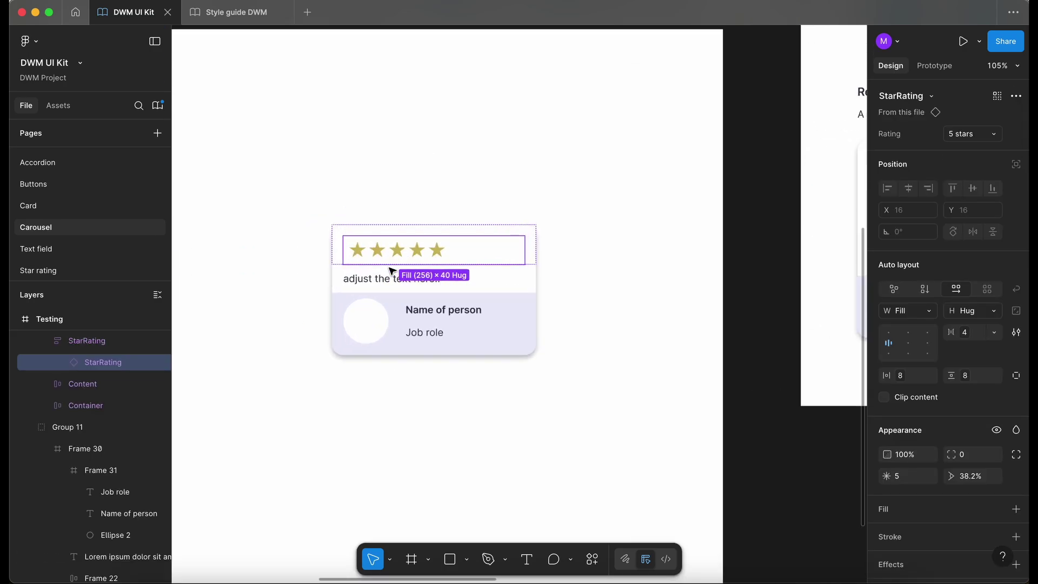
click(971, 133)
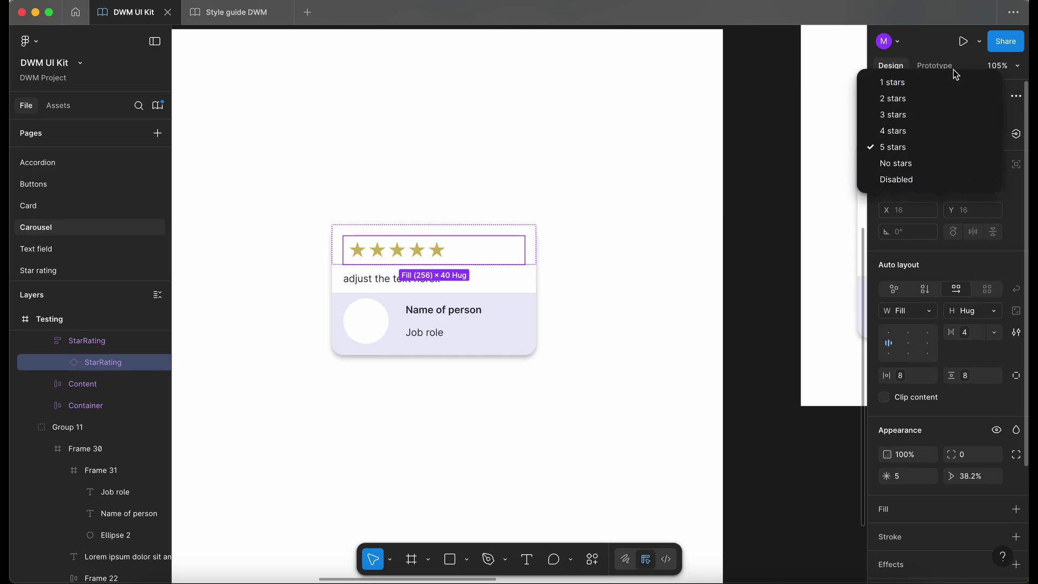
click(949, 98)
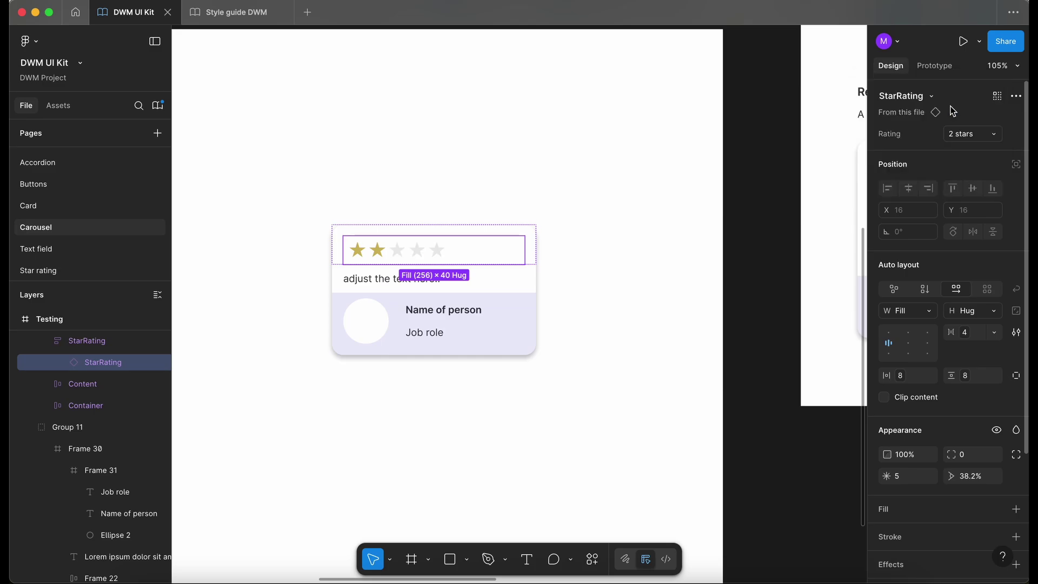
click(637, 278)
Create a text property called Name for the "Name of person" text in the main _ReviewCard component.
scroll(637, 278, down, 5)
click(727, 261)
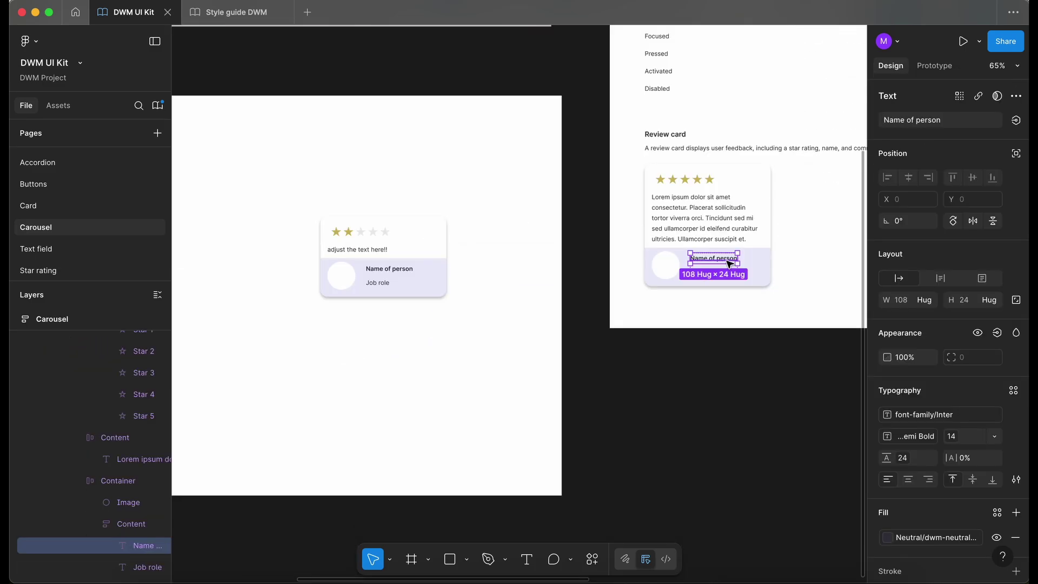
scroll(728, 263, up, 4)
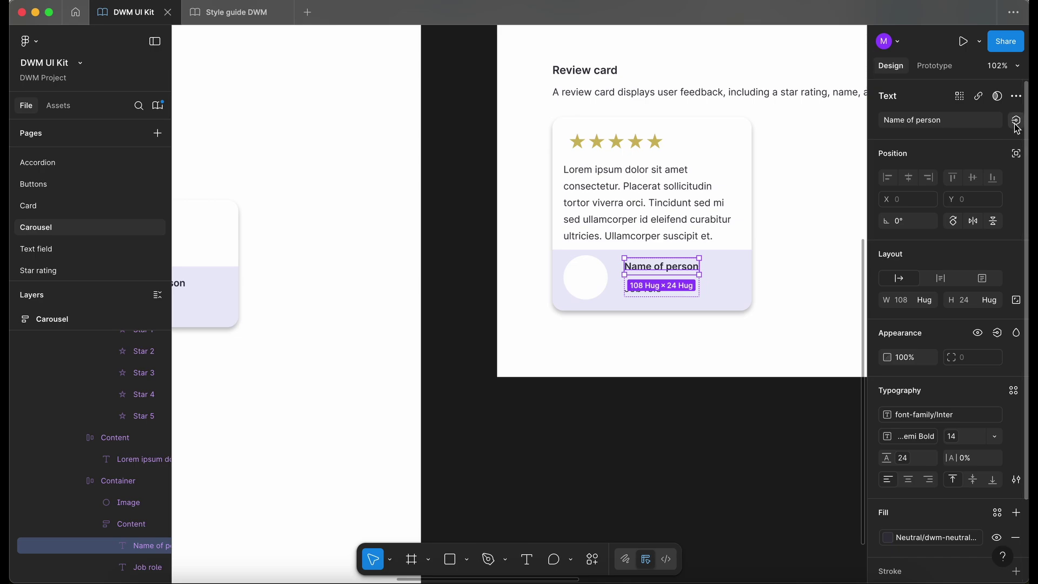
click(1016, 125)
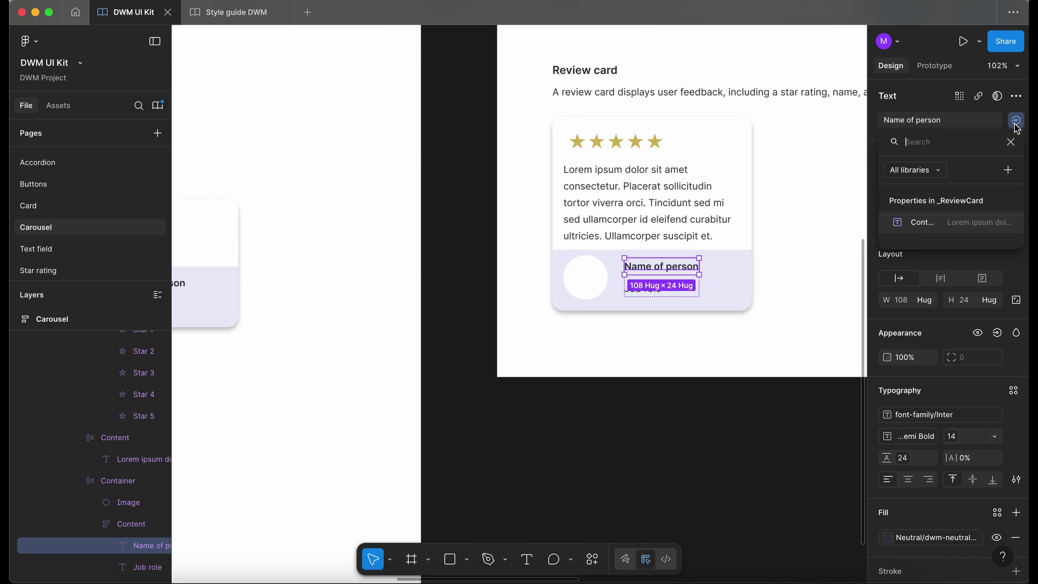
click(1008, 171)
text(Na)
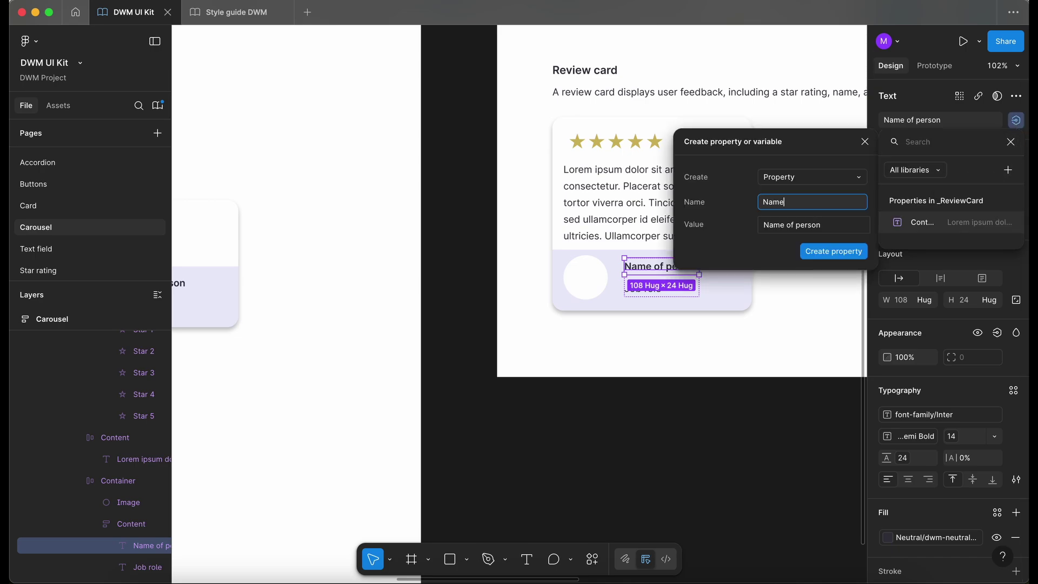
text(me)
click(852, 251)
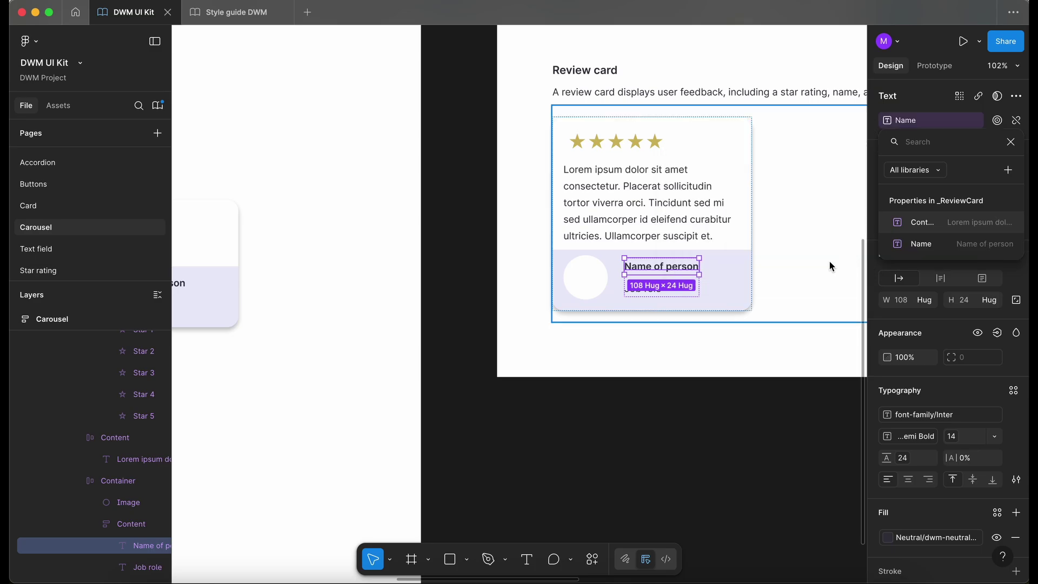
key(Escape)
Create a text property called Job role for the "Job role" text in the main _ReviewCard component.
click(644, 288)
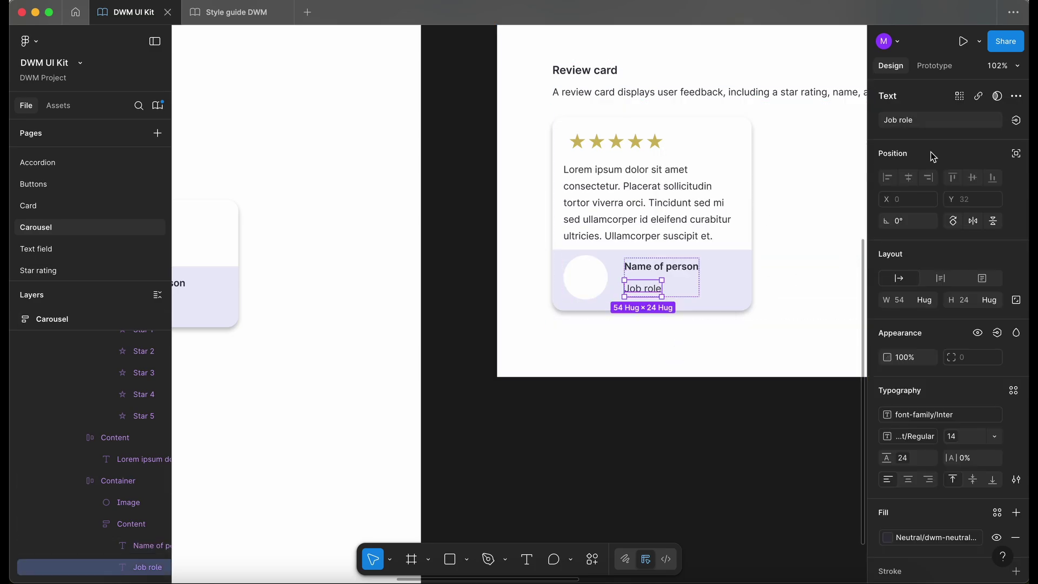
click(1016, 120)
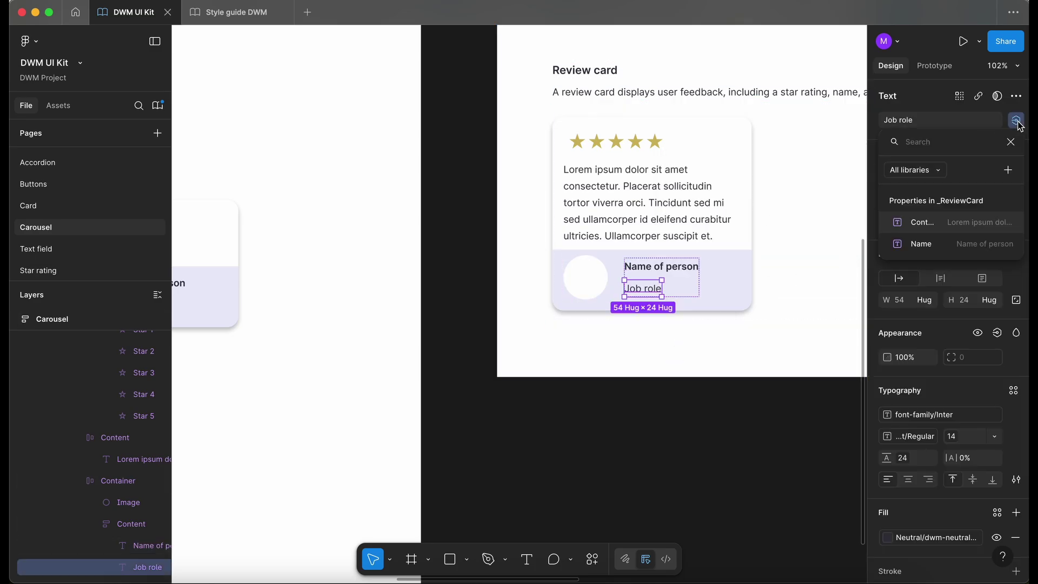
click(1007, 170)
text(Job role)
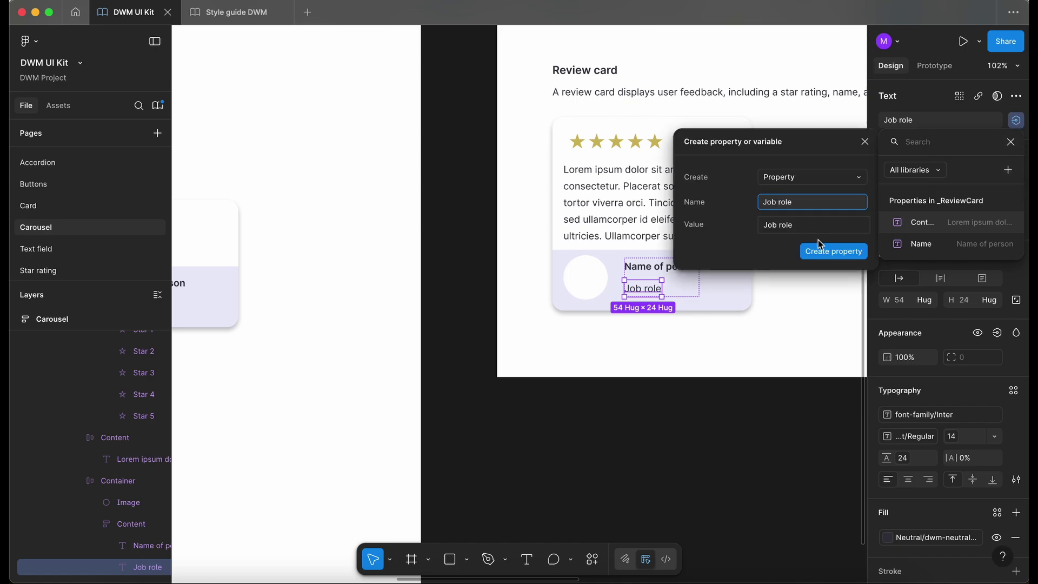
click(822, 252)
scroll(470, 254, left, 3)
scroll(471, 254, down, 2)
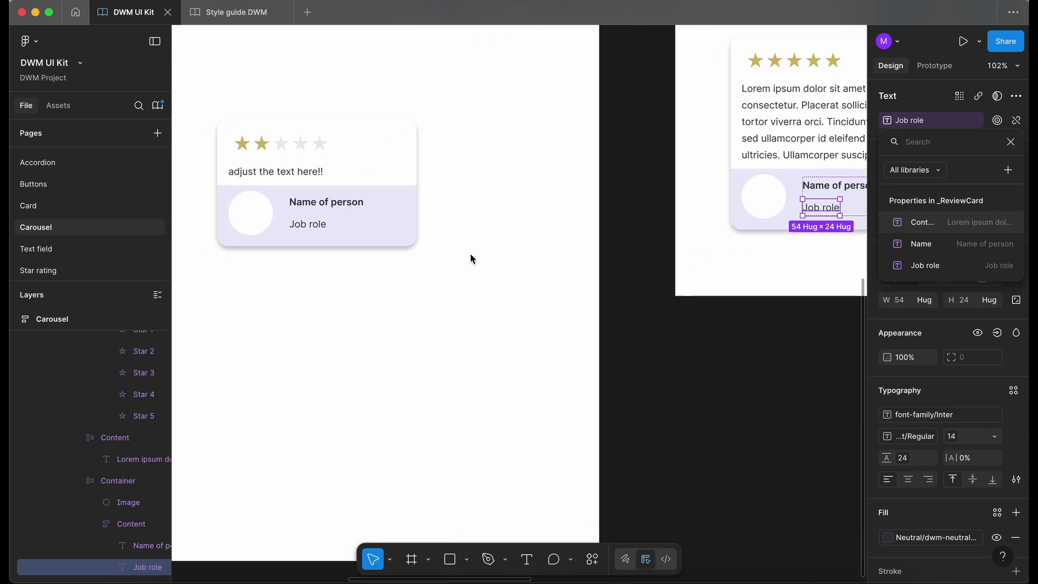
key(Escape)
Set the Job role property of the _ReviewCard instance in the Testing frame to "Product designer".
scroll(387, 185, left, 4)
scroll(387, 185, up, 2)
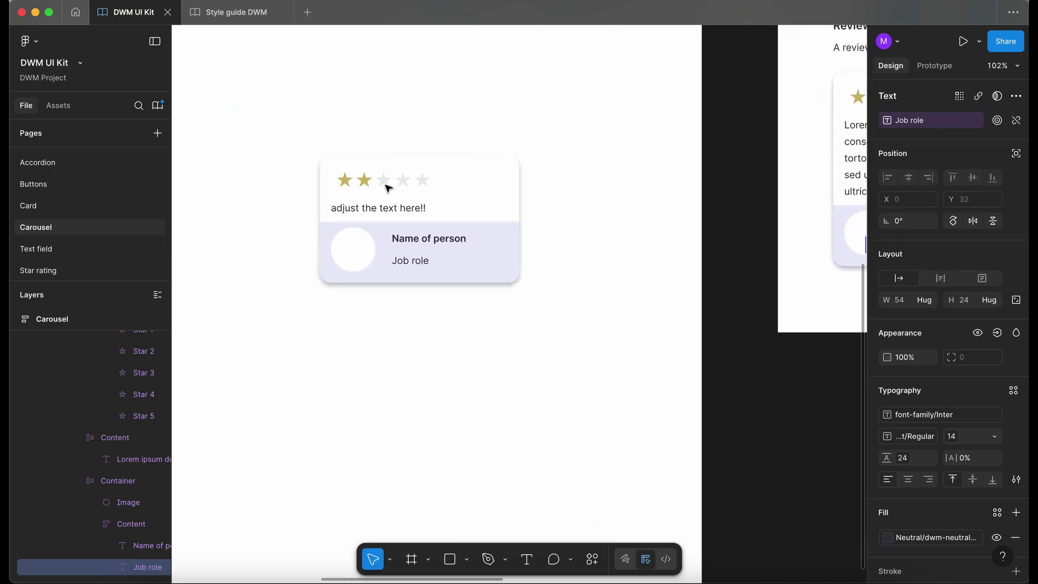
click(540, 421)
click(491, 260)
click(980, 193)
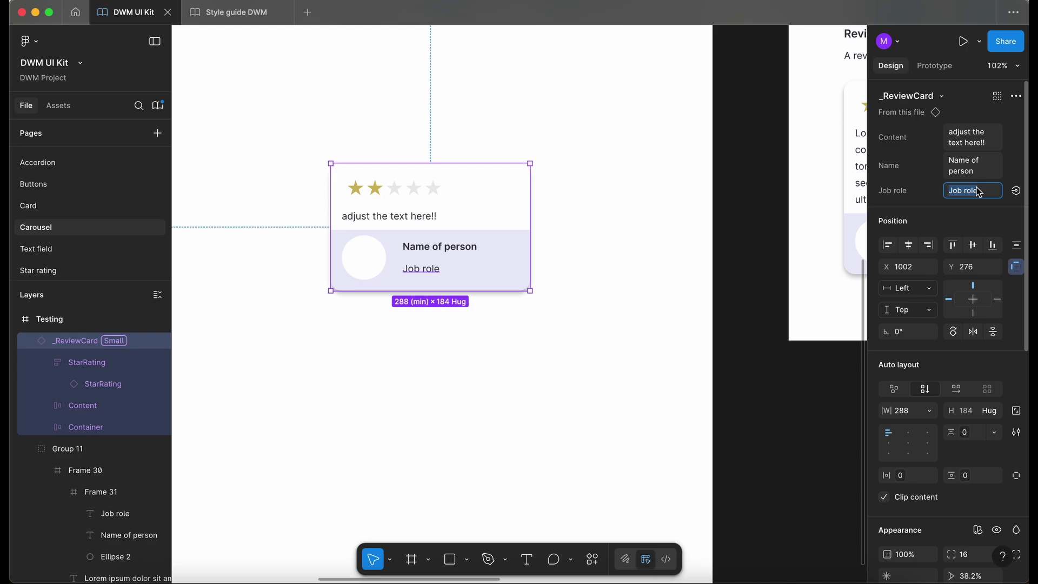
text(Product designer)
key(Return)
Fill the Name property of the Testing frame's _ReviewCard instance with a person's first name and deselect the card.
click(968, 164)
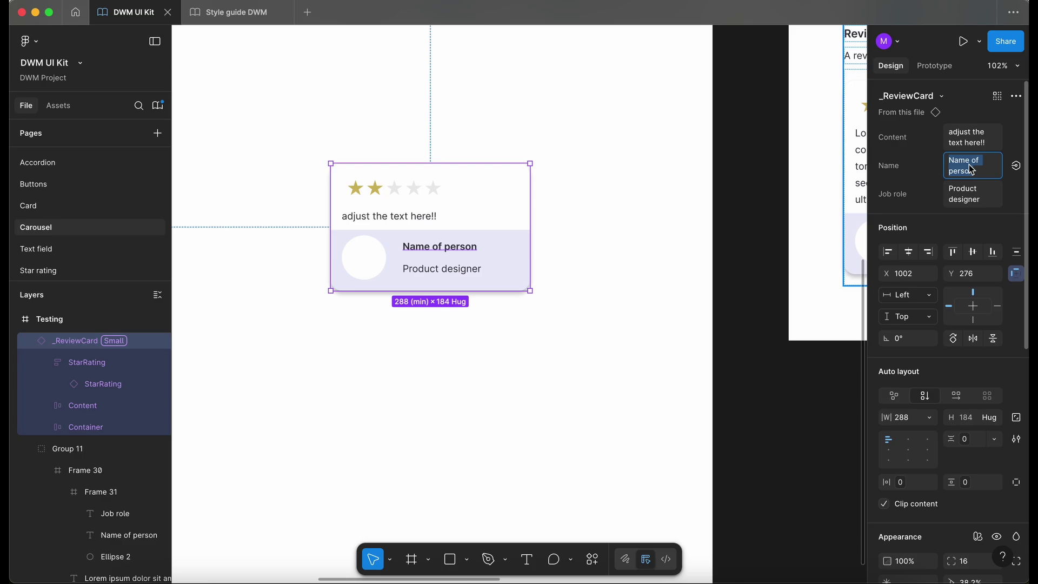
text(Mitch)
key(Return)
click(459, 378)
scroll(459, 378, up, 2)
click(460, 257)
scroll(610, 274, down, 3)
click(610, 273)
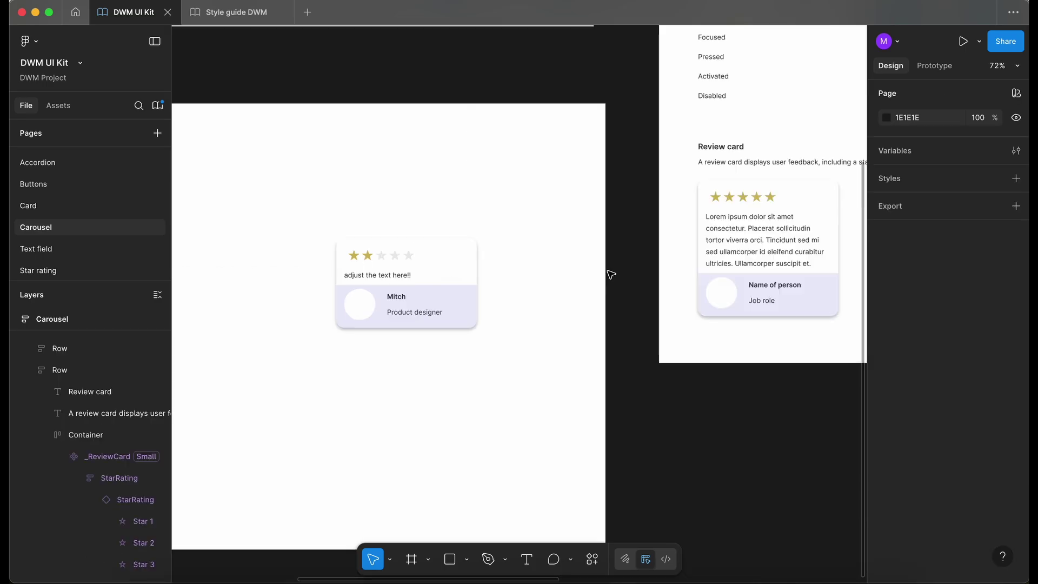
Set the Rating of the nested StarRating in the Testing frame's _ReviewCard instance to 5 stars and deselect it.
scroll(610, 275, down, 2)
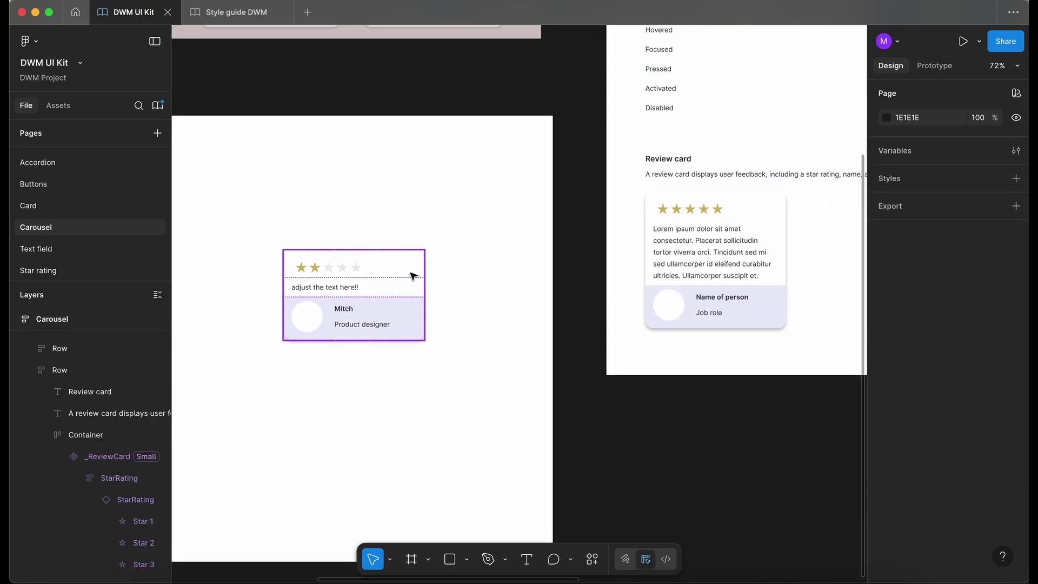
click(701, 279)
click(346, 270)
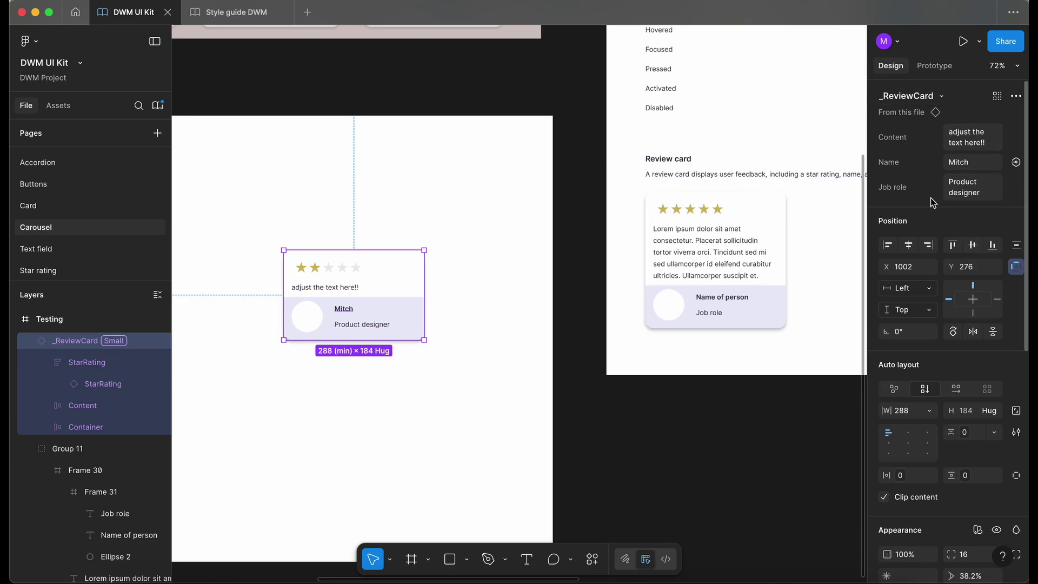
click(326, 271)
click(326, 270)
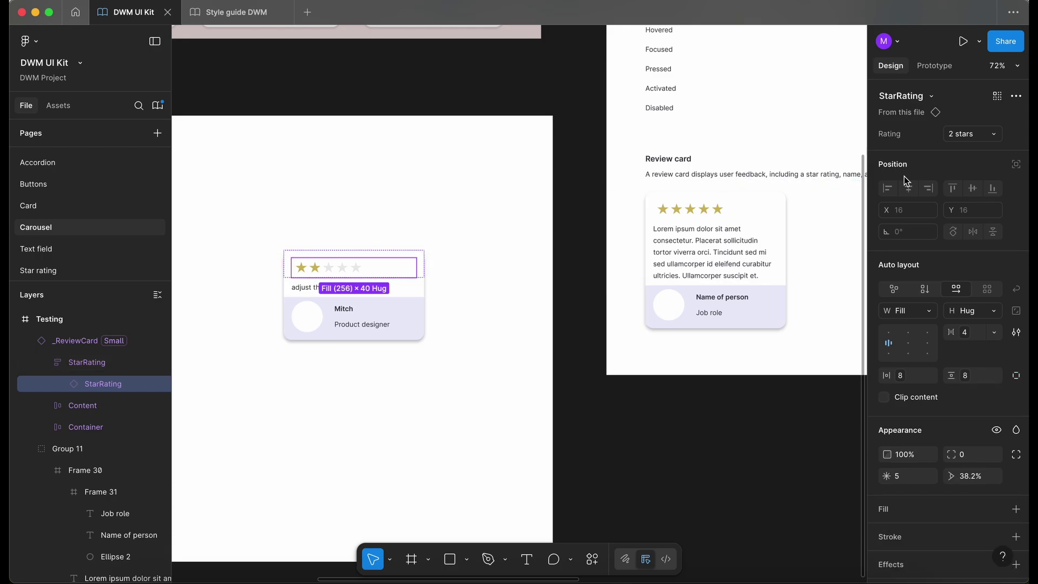
click(984, 133)
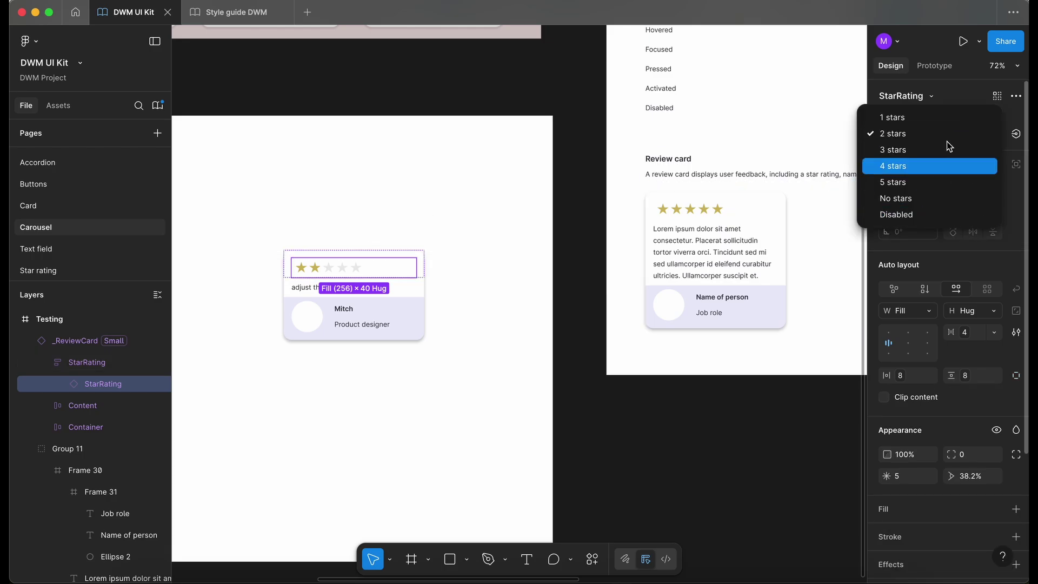
click(952, 181)
click(523, 317)
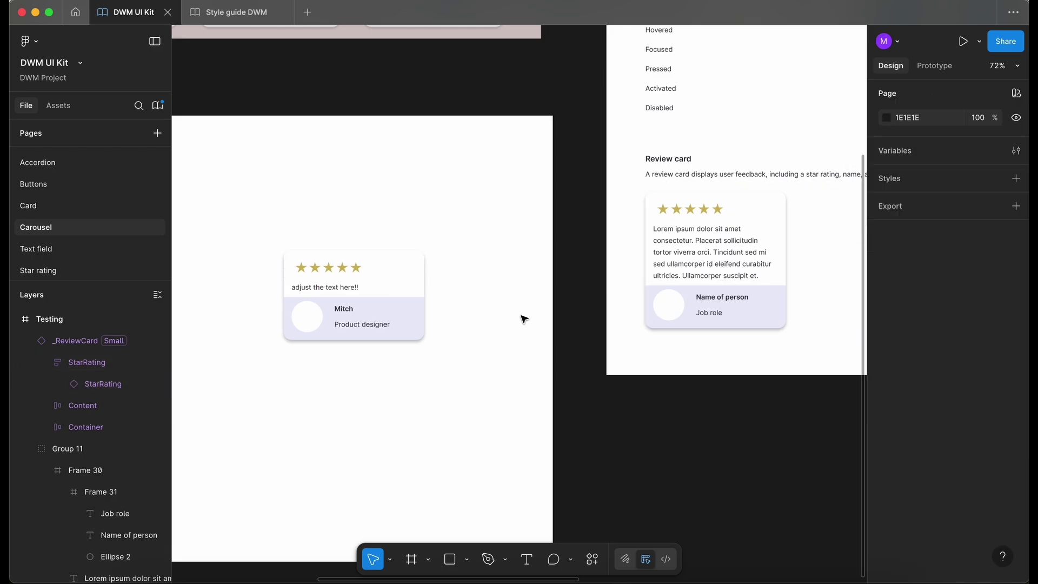
Expose the nested StarRating instance's properties on the main _ReviewCard component.
click(344, 306)
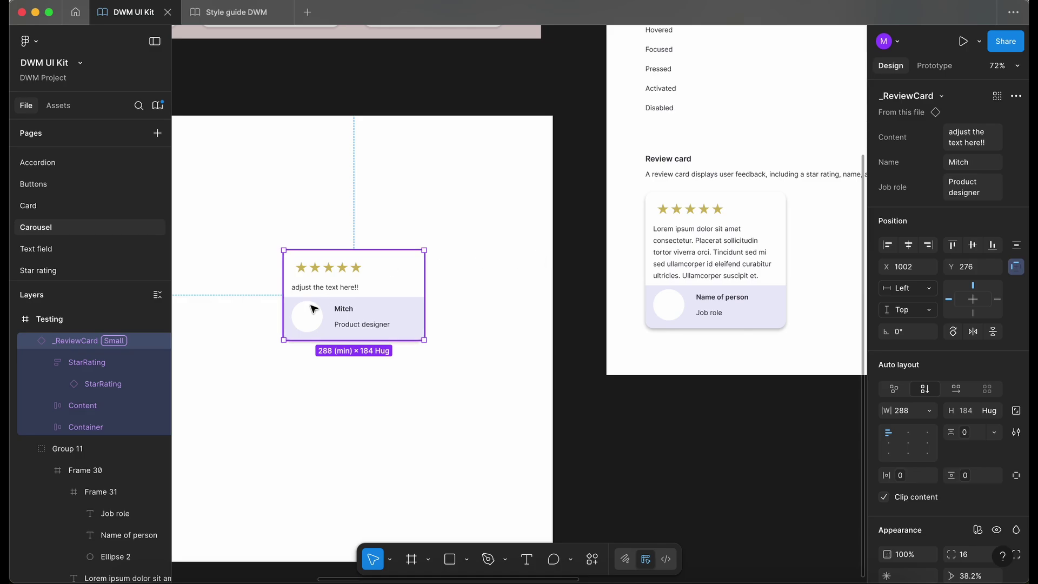
click(697, 211)
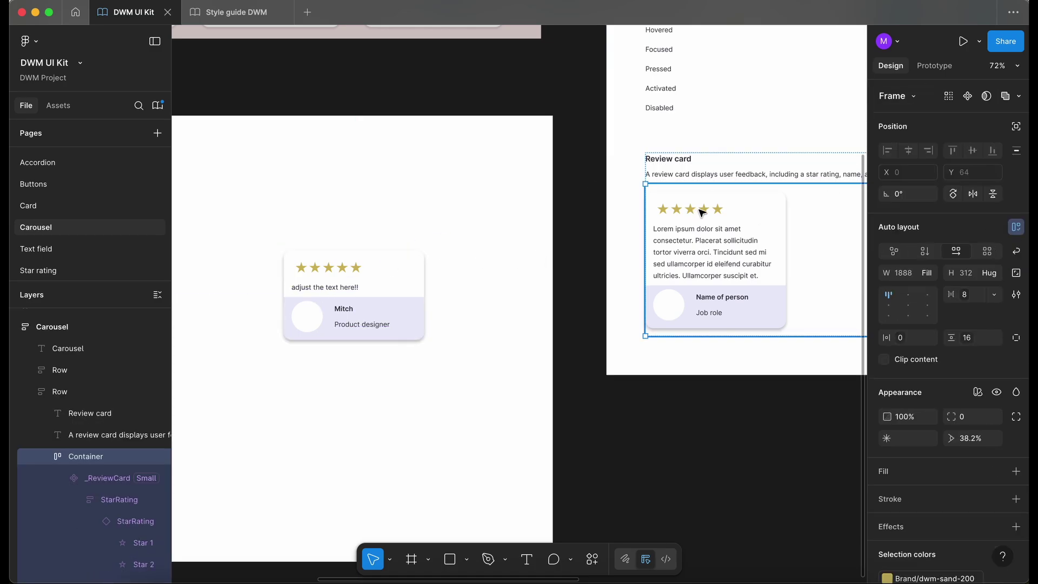
click(701, 212)
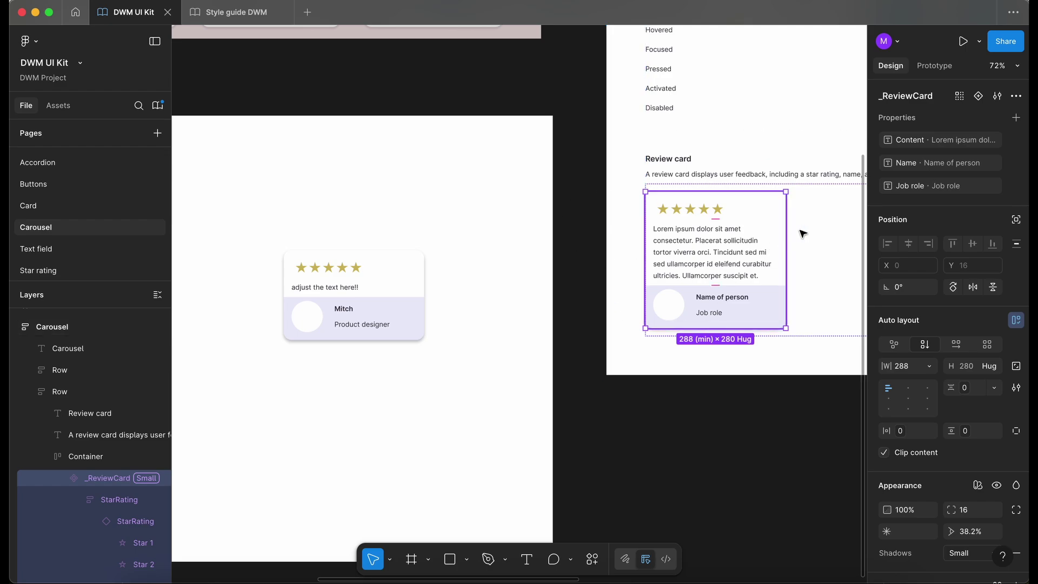
click(1017, 118)
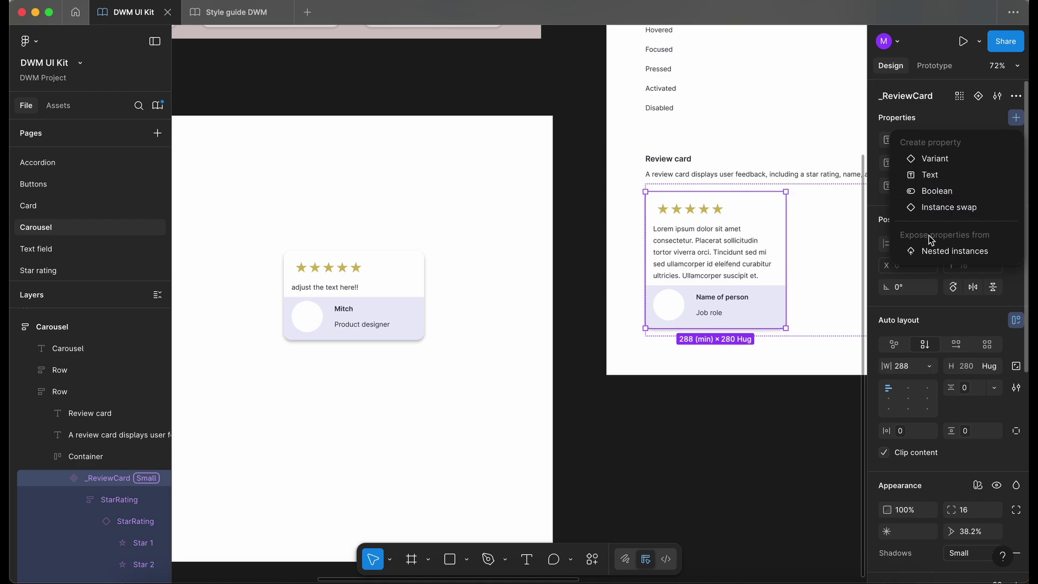
click(972, 252)
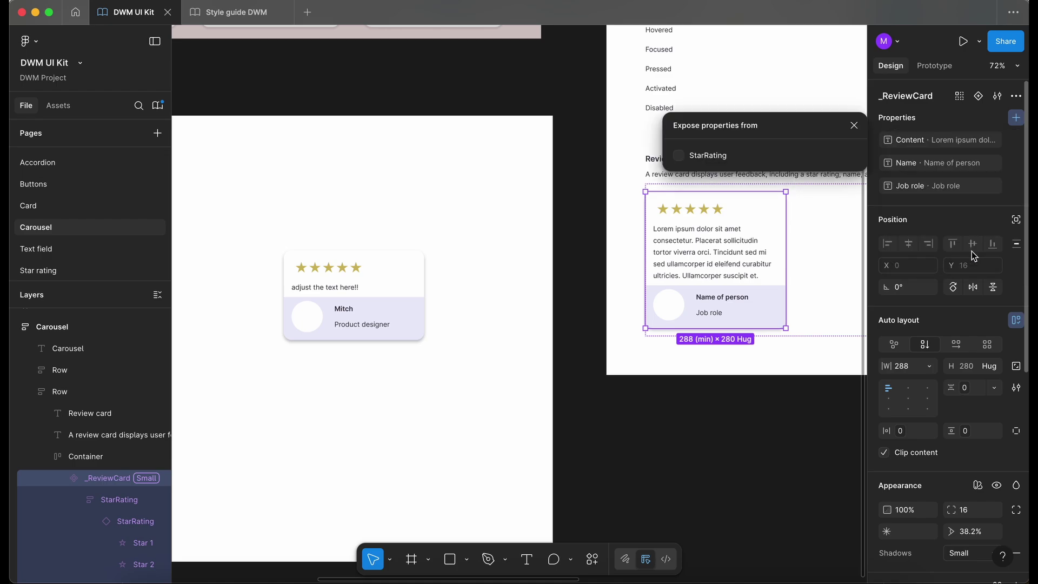
click(679, 157)
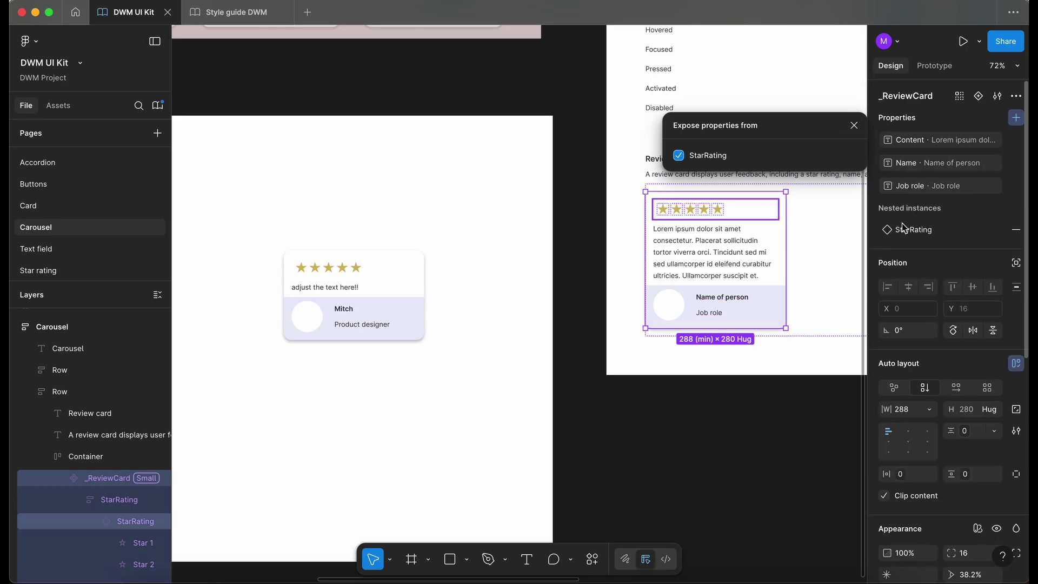
click(856, 127)
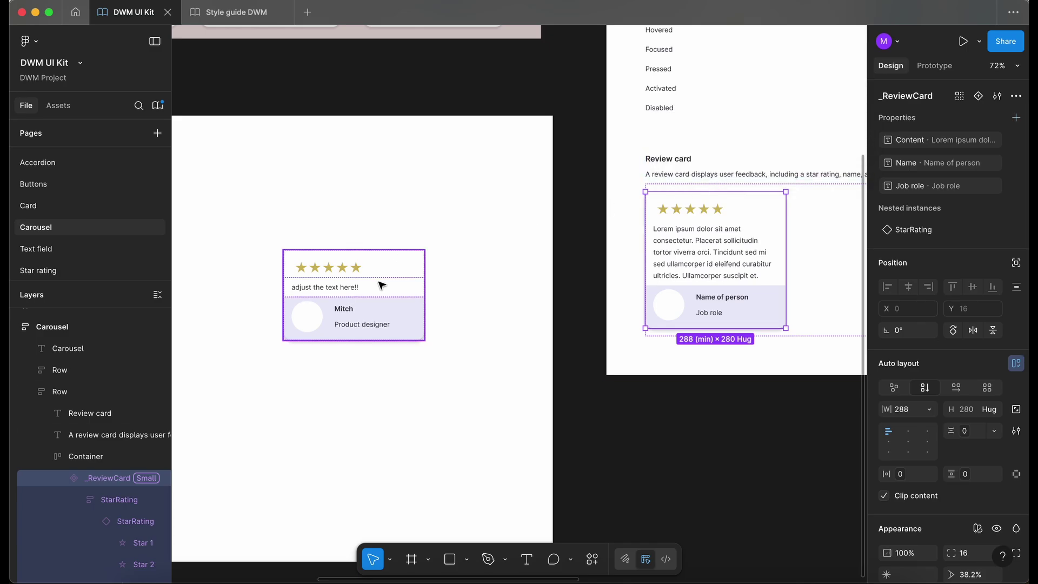
Test the exposed StarRating property on the Testing frame's _ReviewCard instance by switching Rating to 2 stars and back to 5 stars.
click(382, 285)
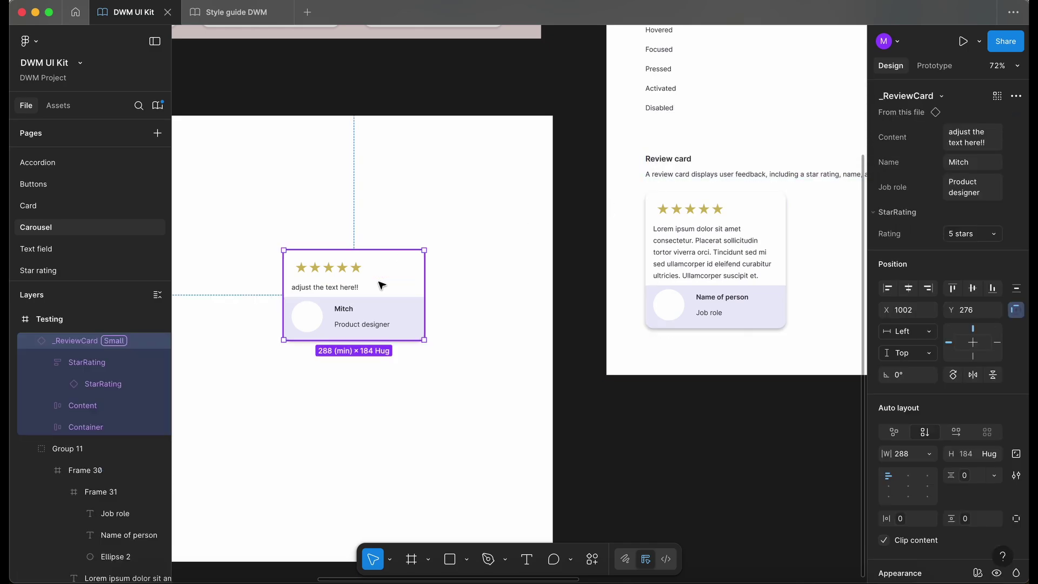
scroll(382, 285, left, 5)
scroll(382, 285, down, 2)
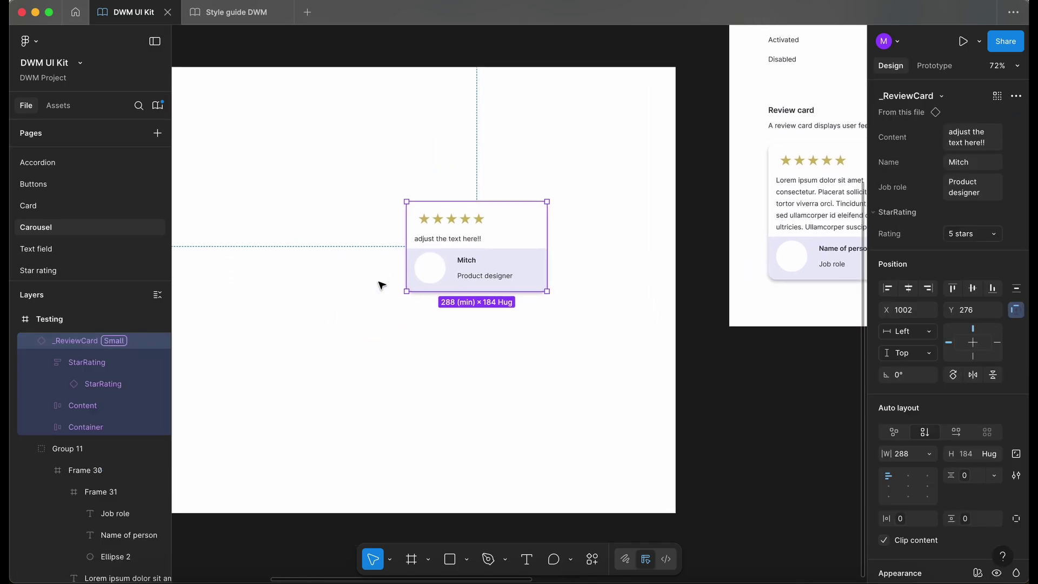
click(994, 234)
click(929, 186)
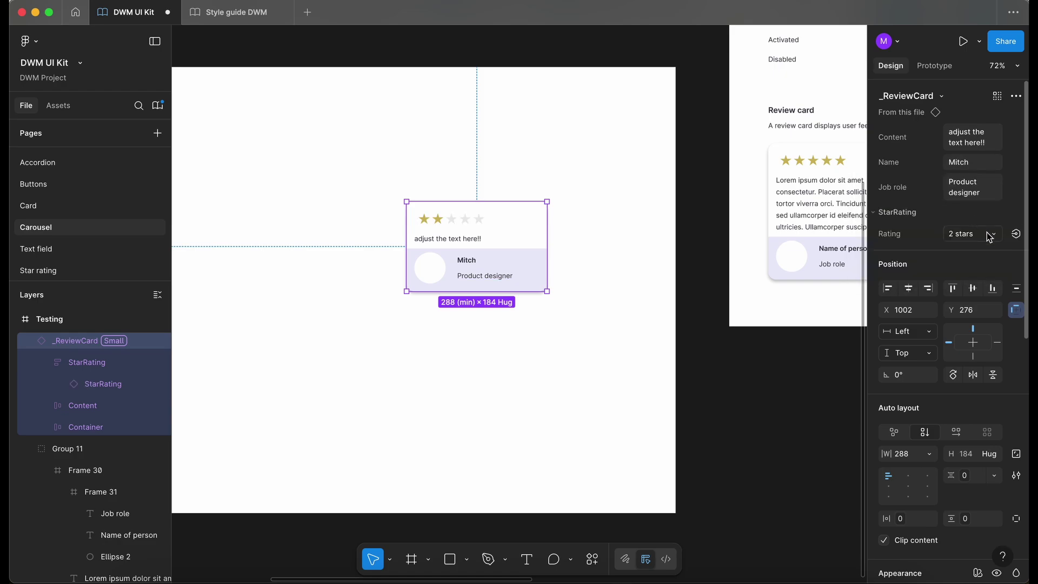
click(993, 234)
click(954, 281)
click(874, 215)
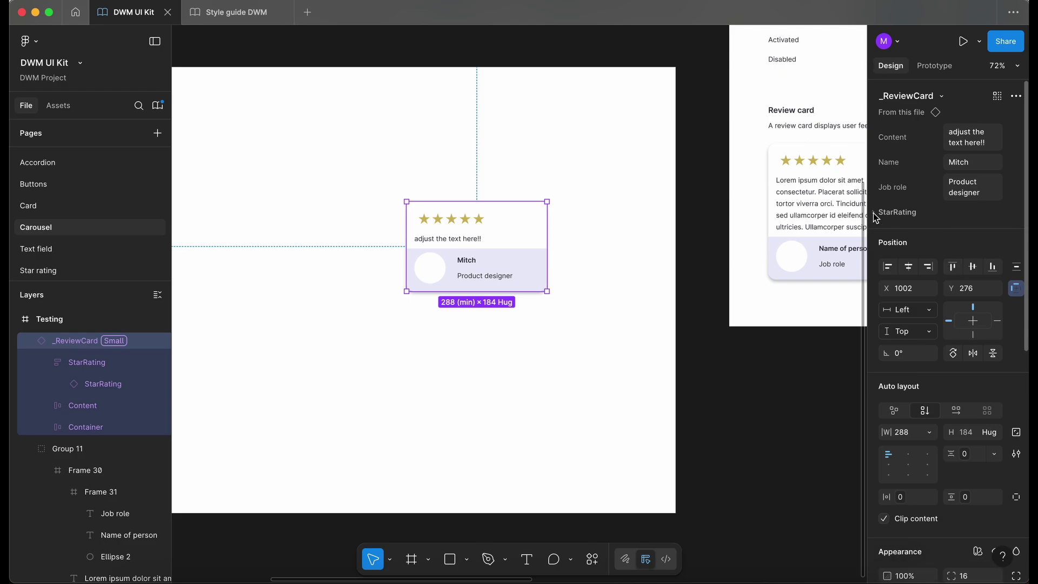
click(876, 217)
click(876, 216)
click(875, 216)
click(876, 216)
click(876, 216)
click(875, 216)
click(876, 216)
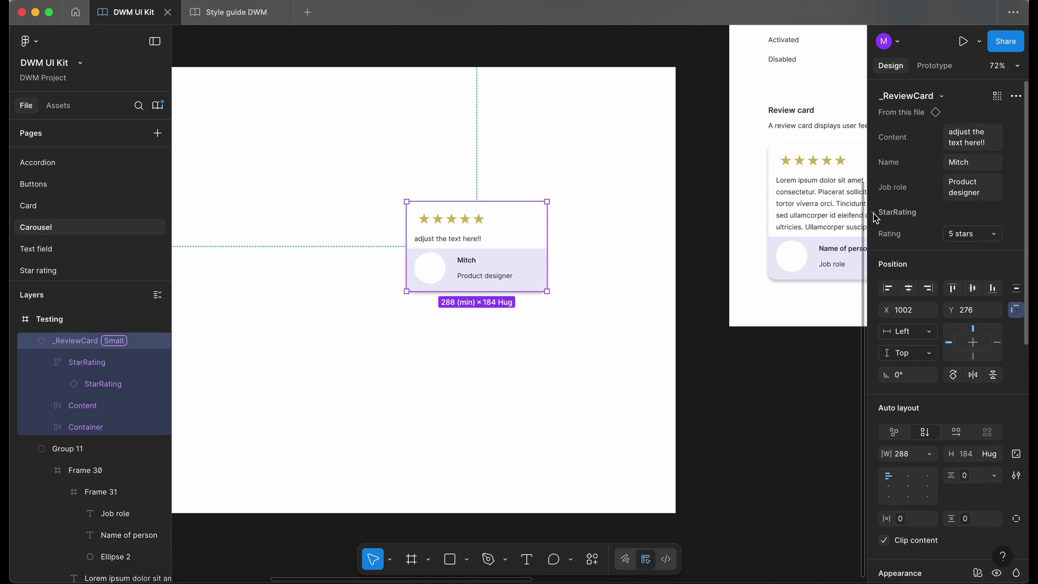
Try the instance's Rating at 2 stars again, return it to 5 stars and deselect the card.
click(962, 232)
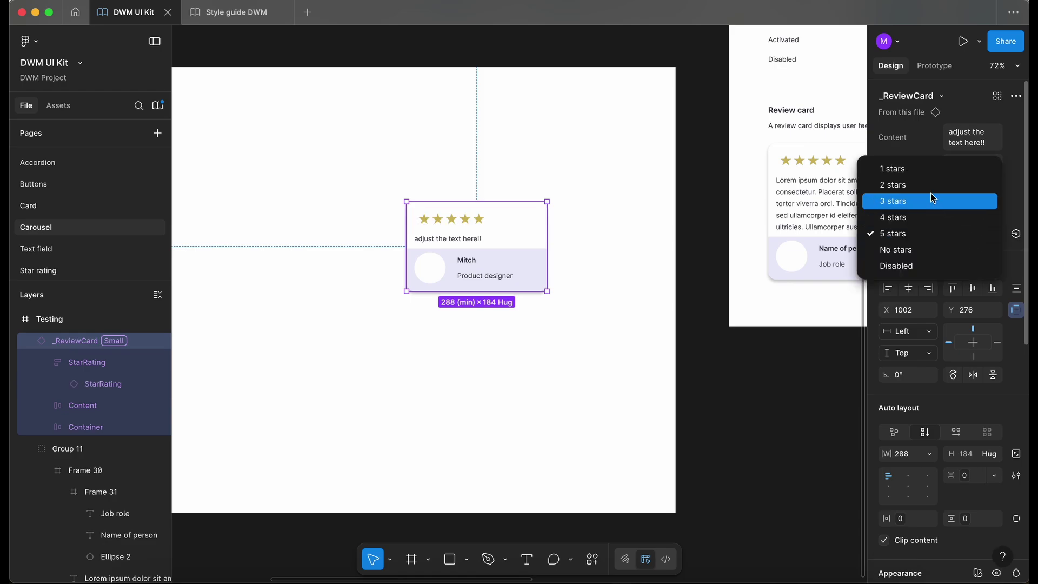
click(930, 188)
click(969, 231)
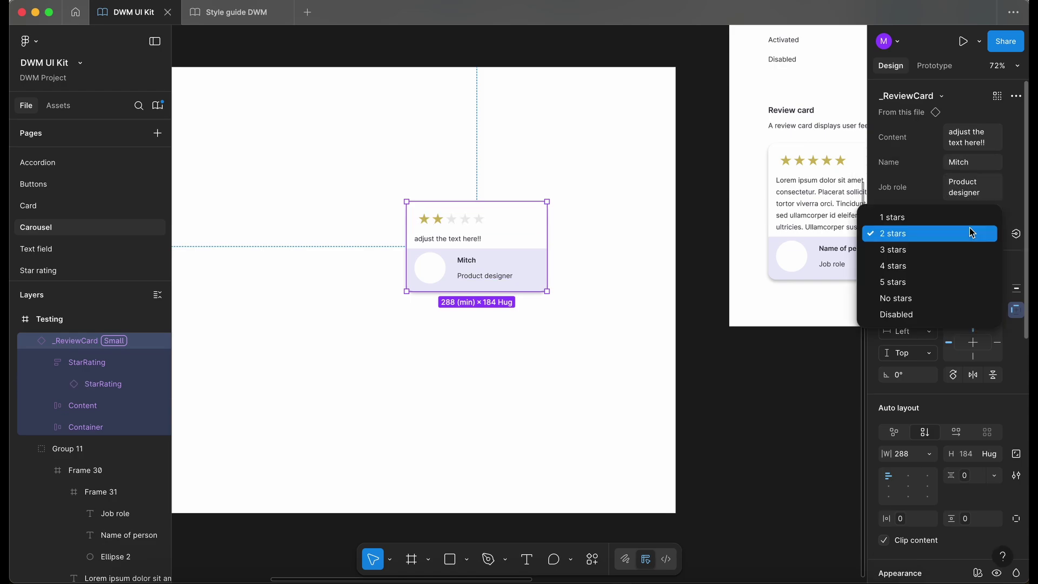
click(931, 285)
click(565, 350)
scroll(576, 350, right, 2)
scroll(576, 351, up, 1)
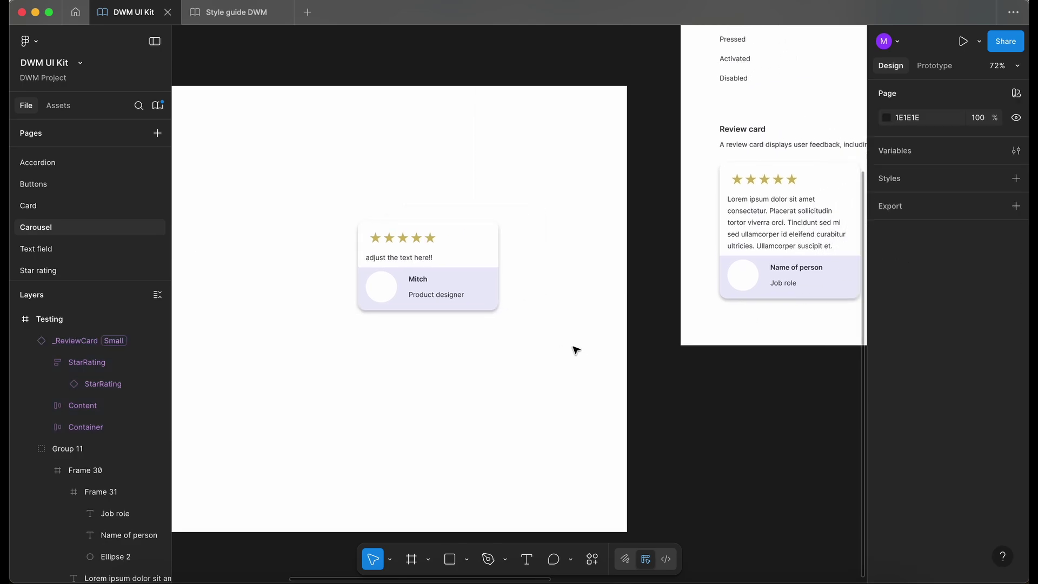